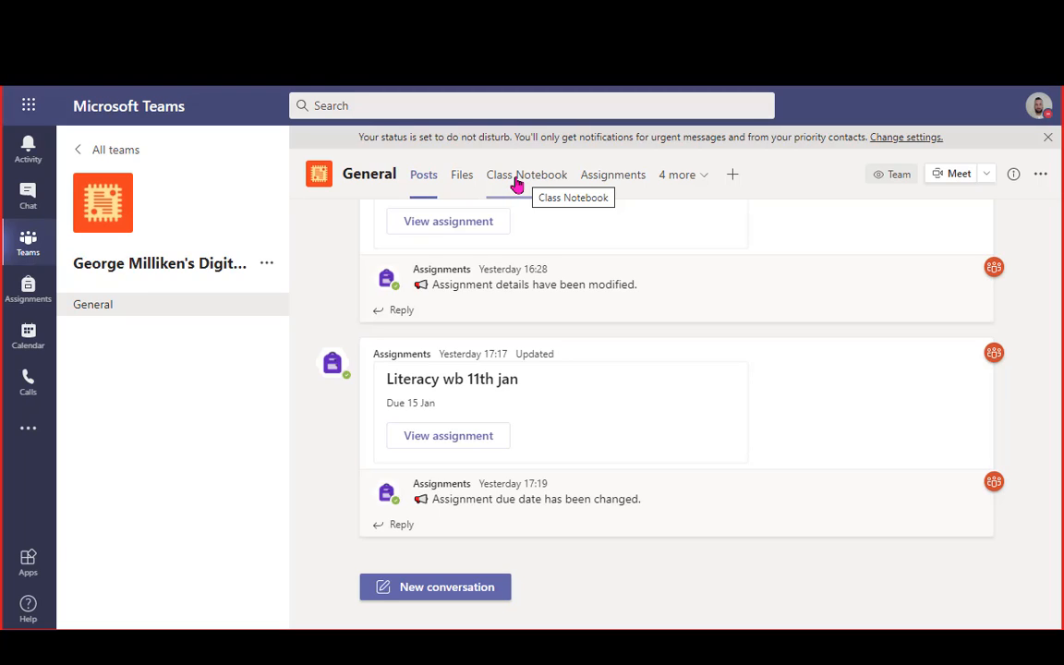
View the General channel's Class Notebook and Assignments, open Insights, and look at the apps that can be added as tabs.
left_click(517, 184)
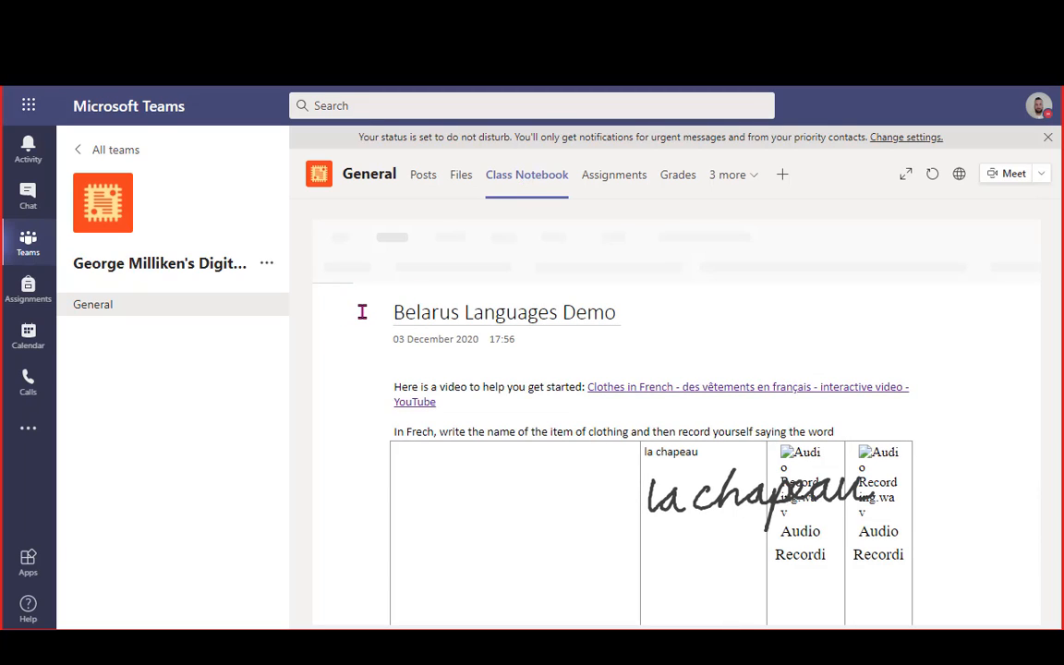
left_click(627, 180)
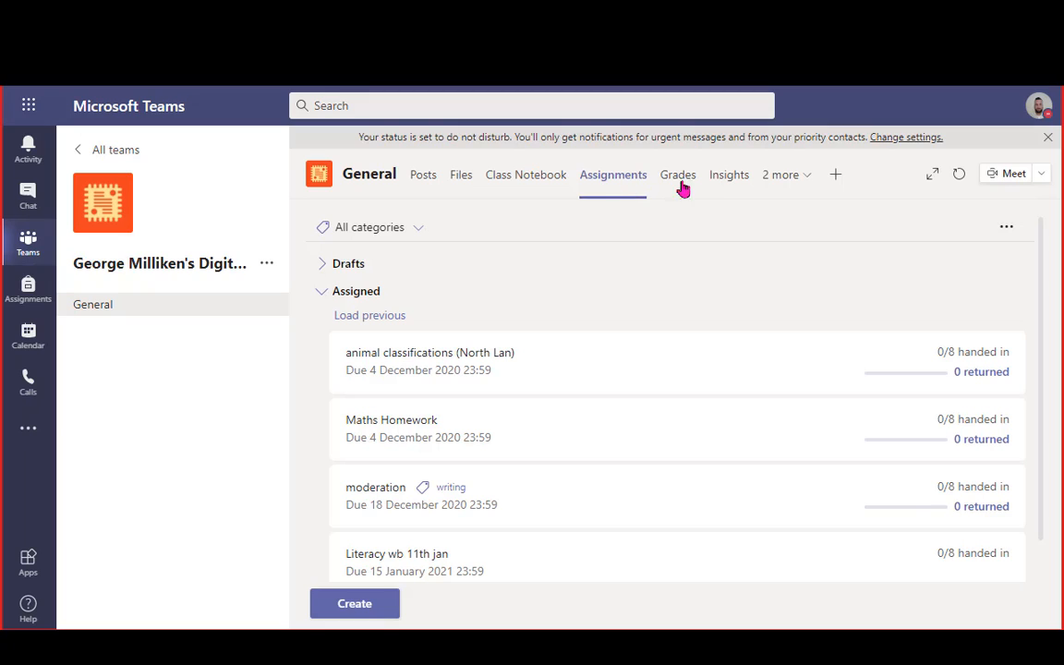
left_click(731, 182)
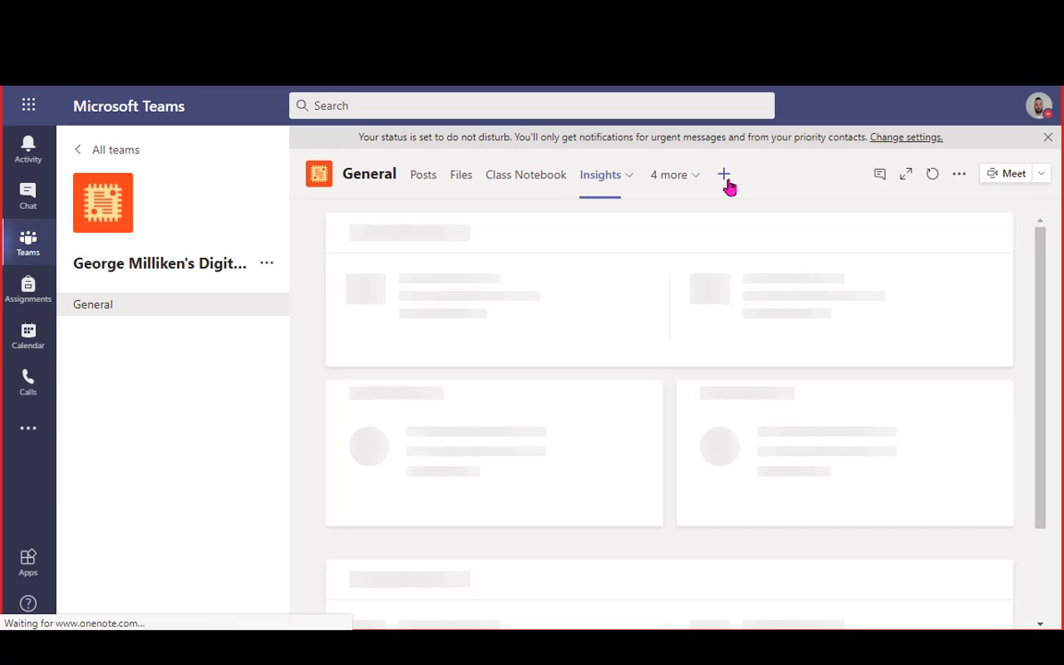
left_click(727, 182)
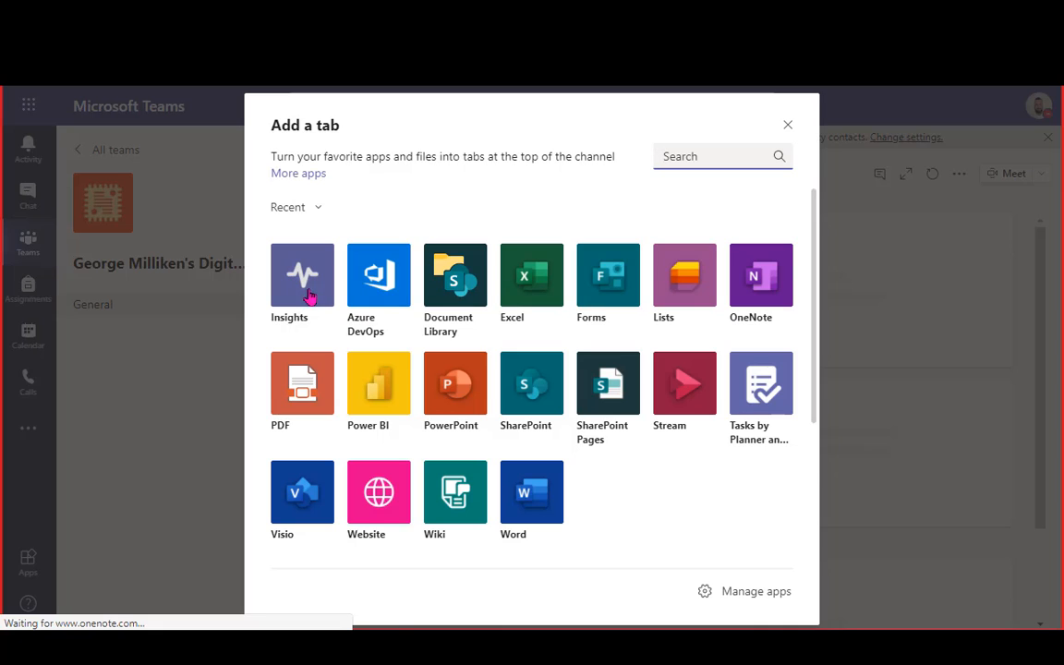
left_click(790, 130)
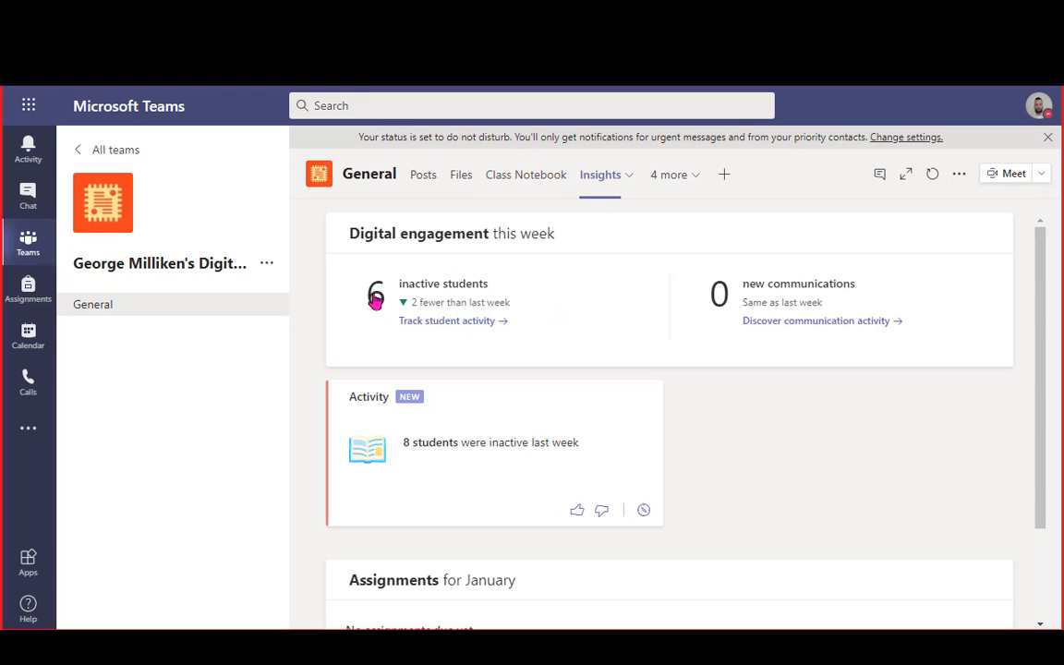
Open student activity tracking from the Insights overview and examine all students' digital activity for 07/01/2021.
left_click(451, 329)
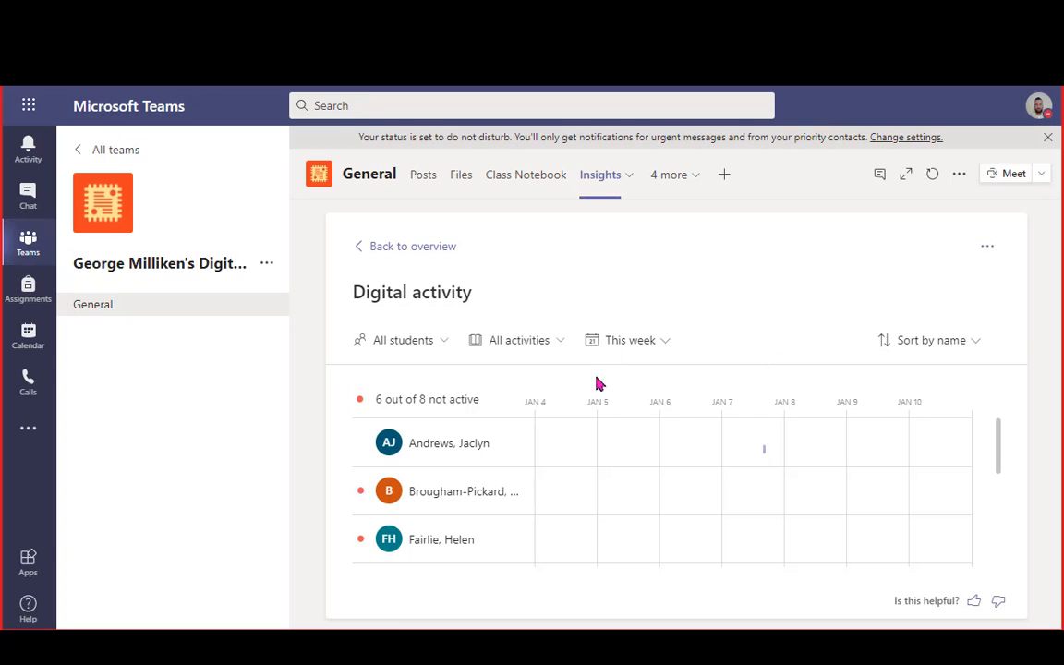
scroll(733, 443, "down", 1)
scroll(739, 453, "up", 1)
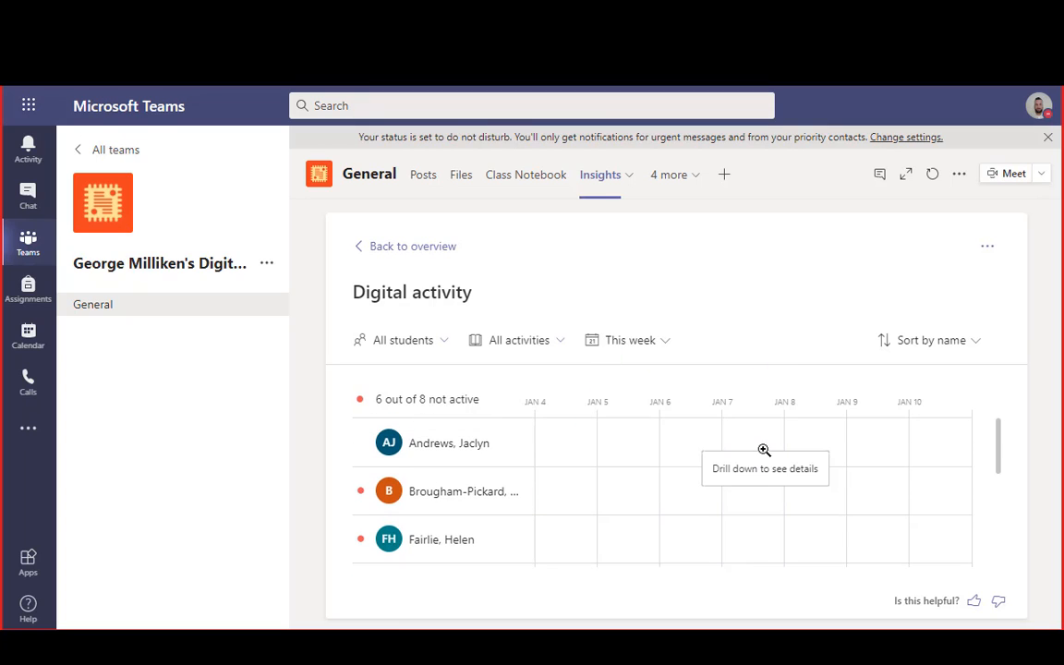
left_click(771, 457)
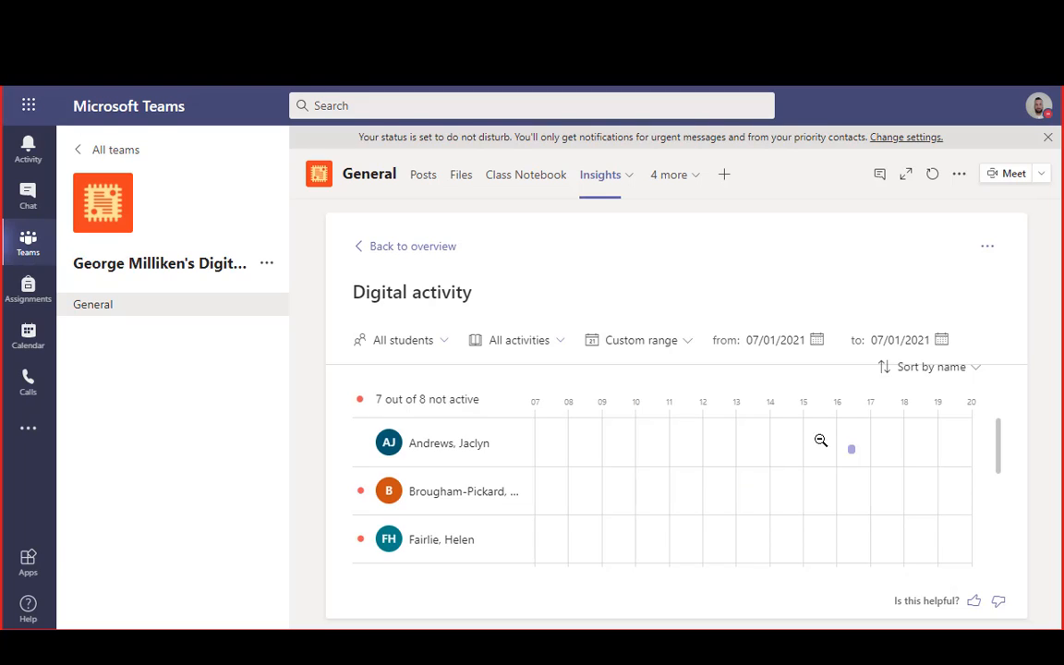
mouse_move(852, 456)
scroll(850, 480, "down", 1)
scroll(842, 499, "down", 3)
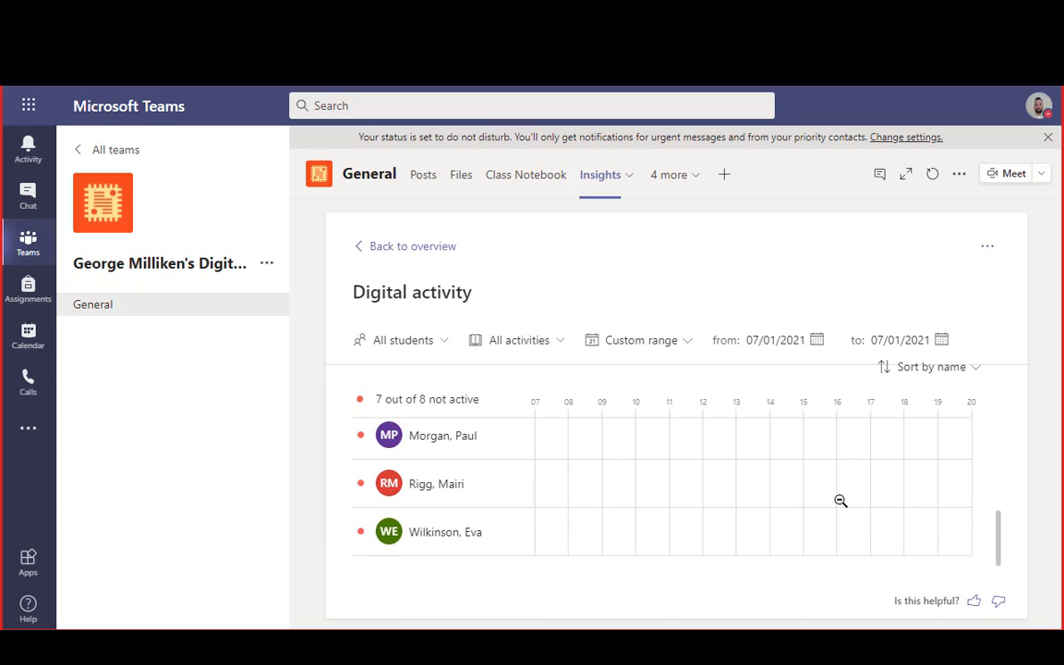
scroll(842, 499, "up", 5)
Filter digital activity to the previous month and drill down to 03/12/2020 to examine the activity times for all students.
left_click(635, 342)
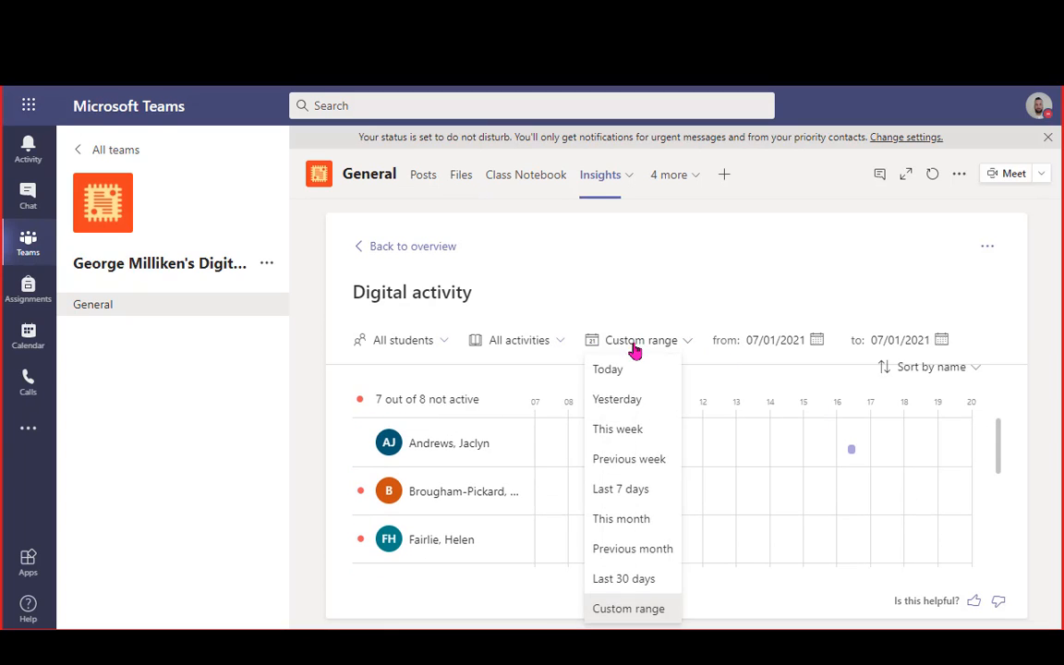
left_click(648, 551)
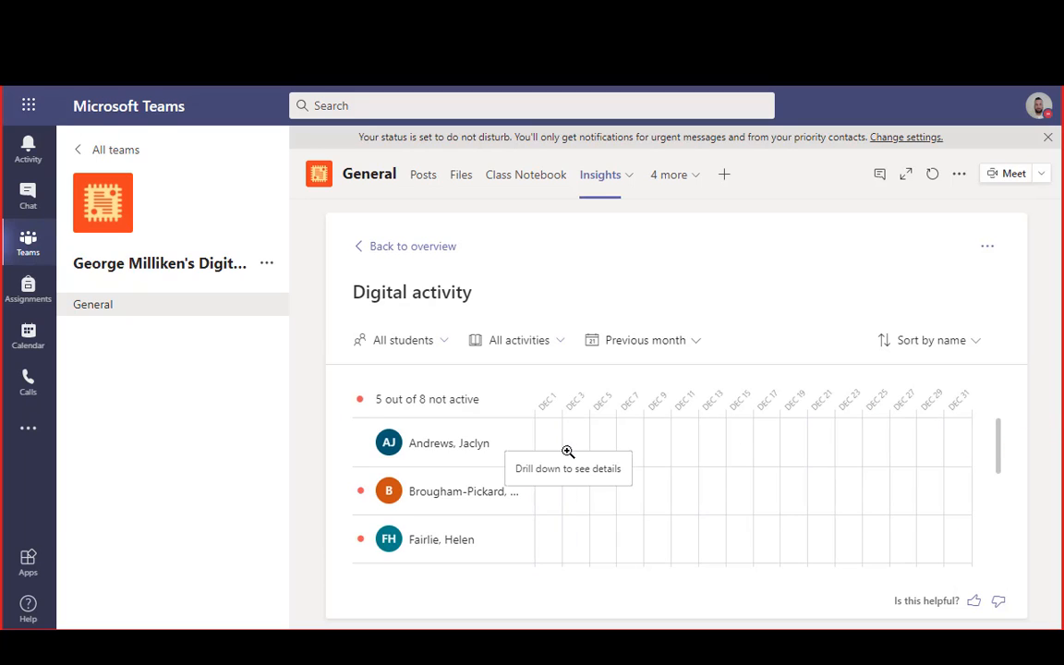
left_click(679, 465)
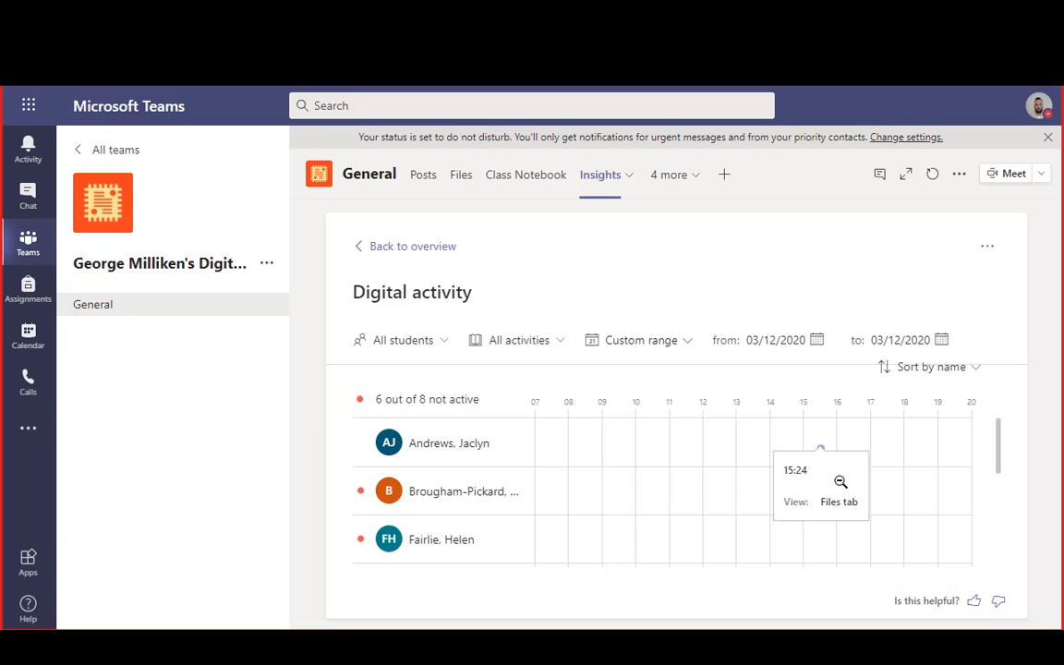
scroll(694, 485, "down", 3)
scroll(694, 485, "down", 2)
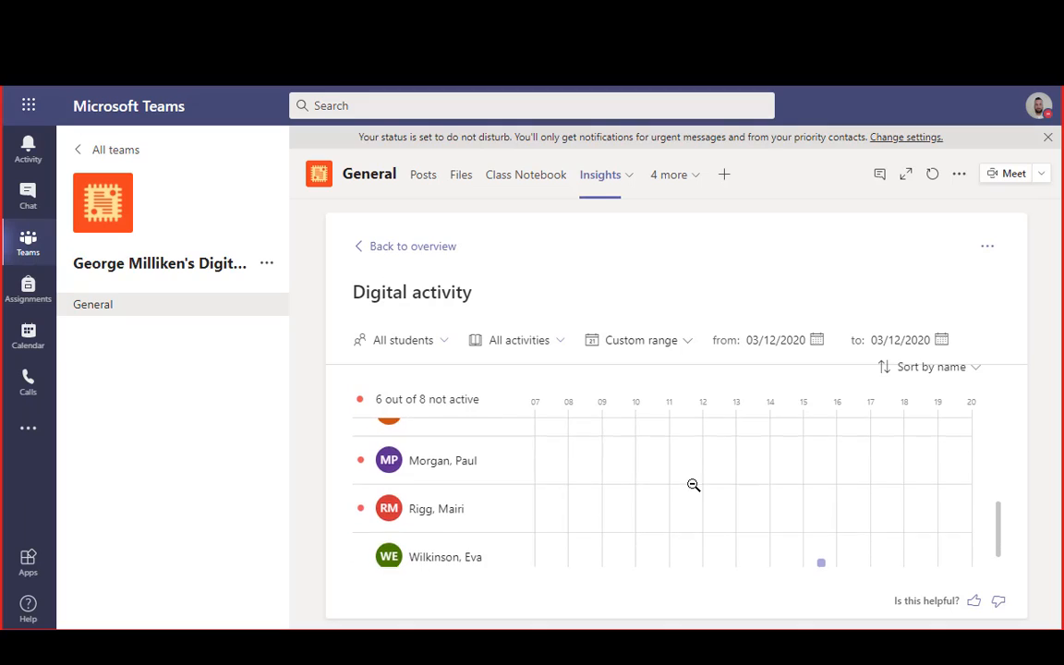
mouse_move(822, 545)
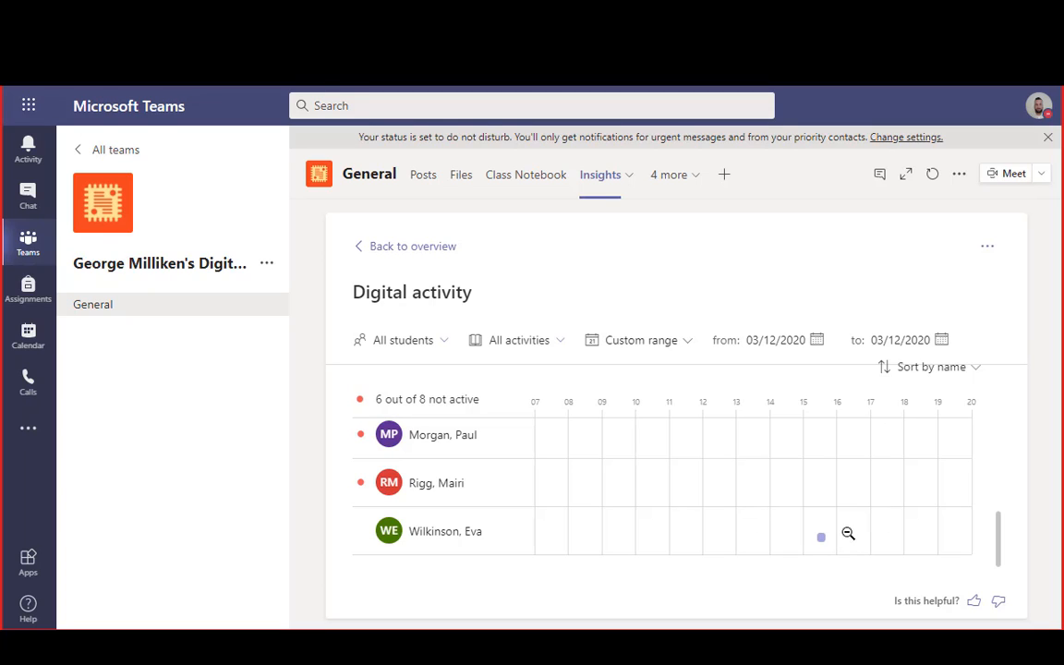
scroll(717, 535, "up", 1)
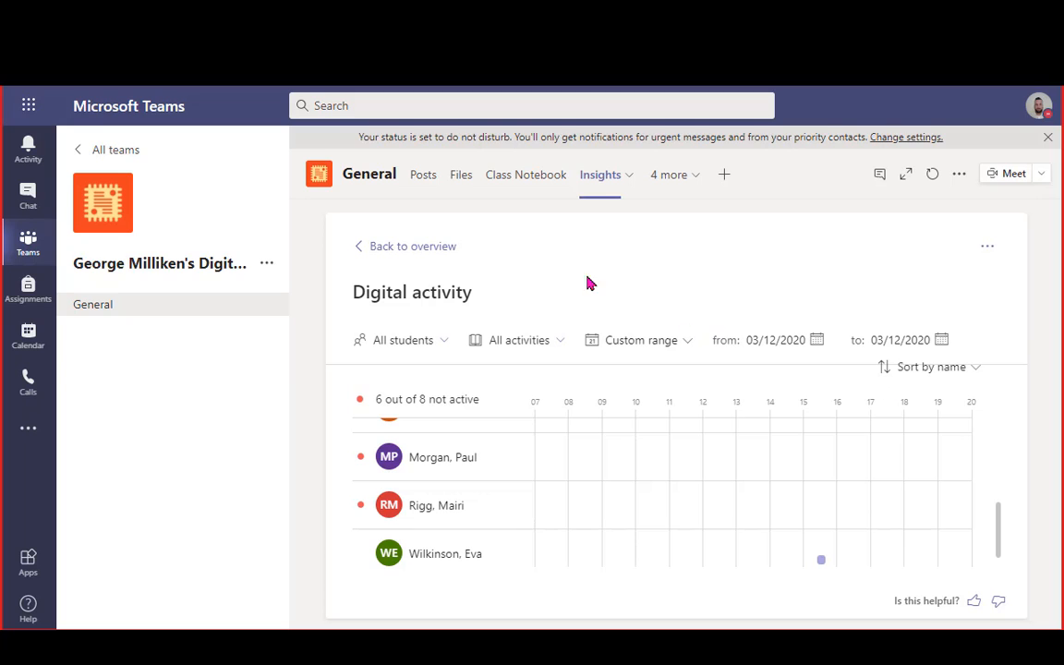
Check the Insights app among the available channel tabs and go back to the Insights overview to review its summary cards.
left_click(726, 178)
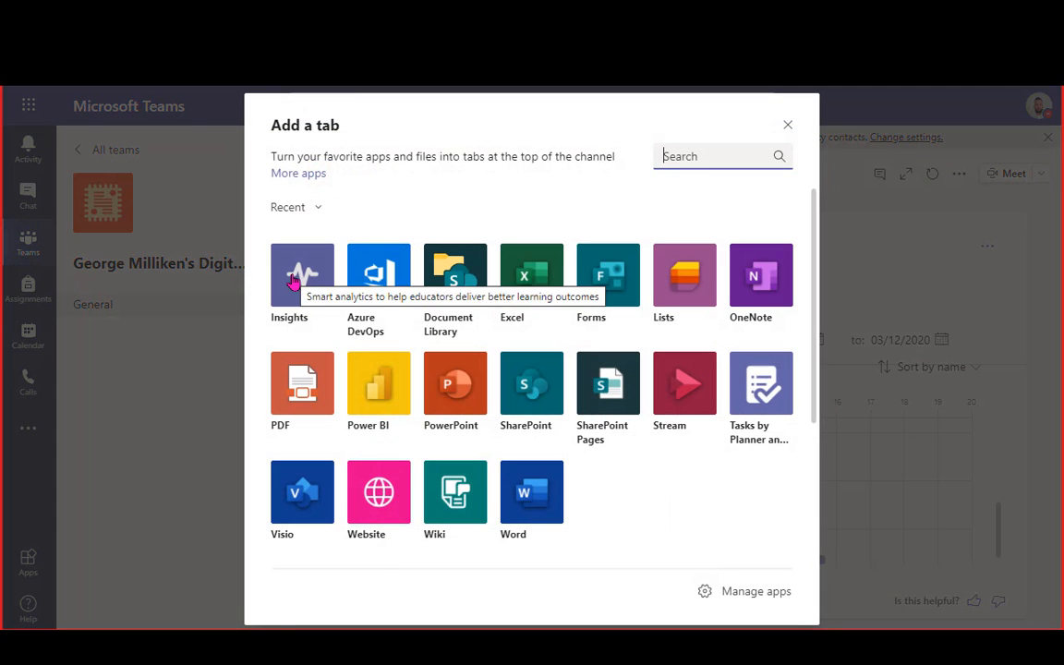
left_click(788, 125)
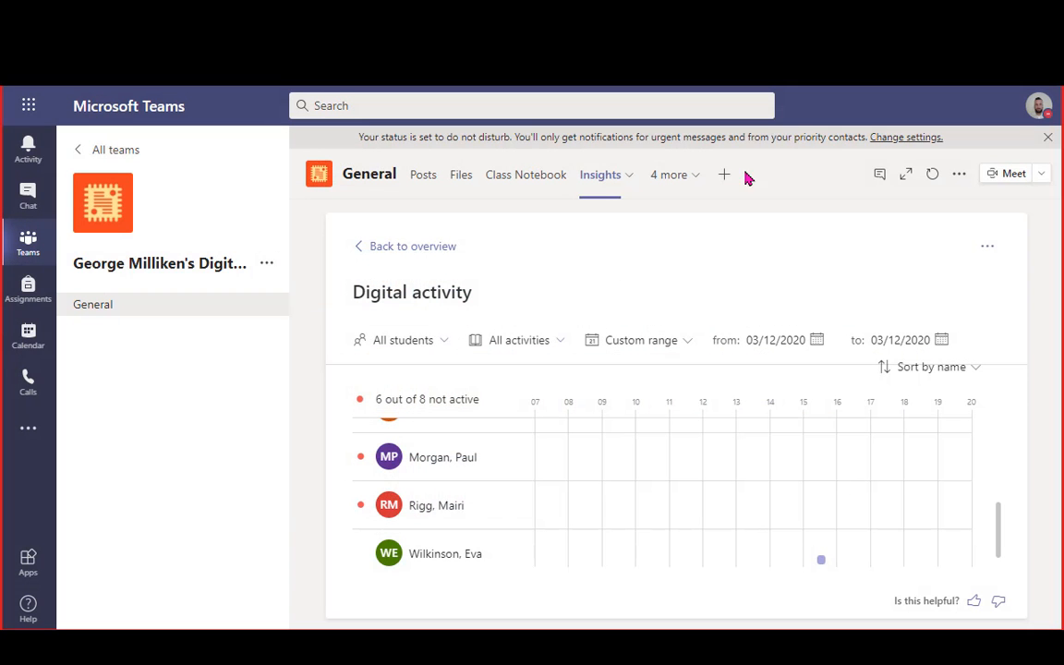
left_click(380, 245)
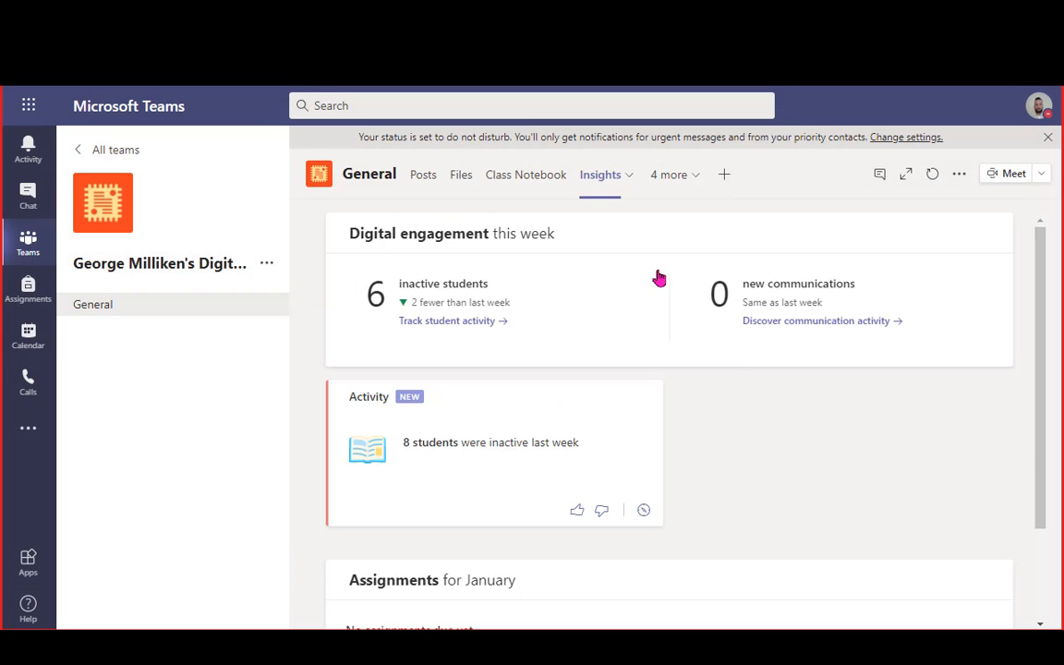
scroll(744, 379, "down", 3)
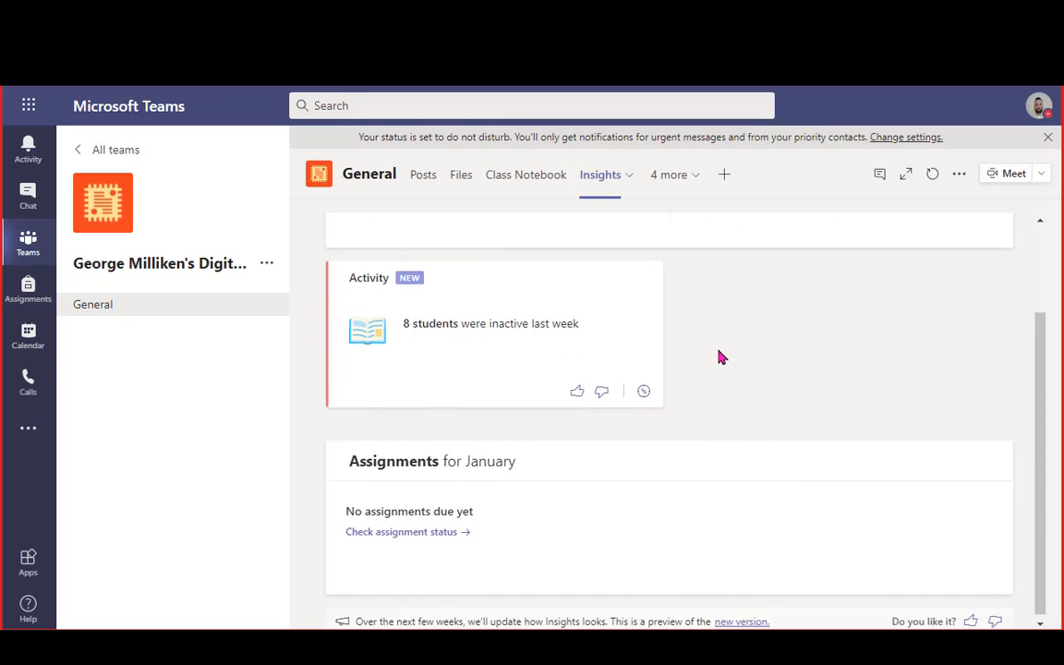
scroll(720, 357, "up", 3)
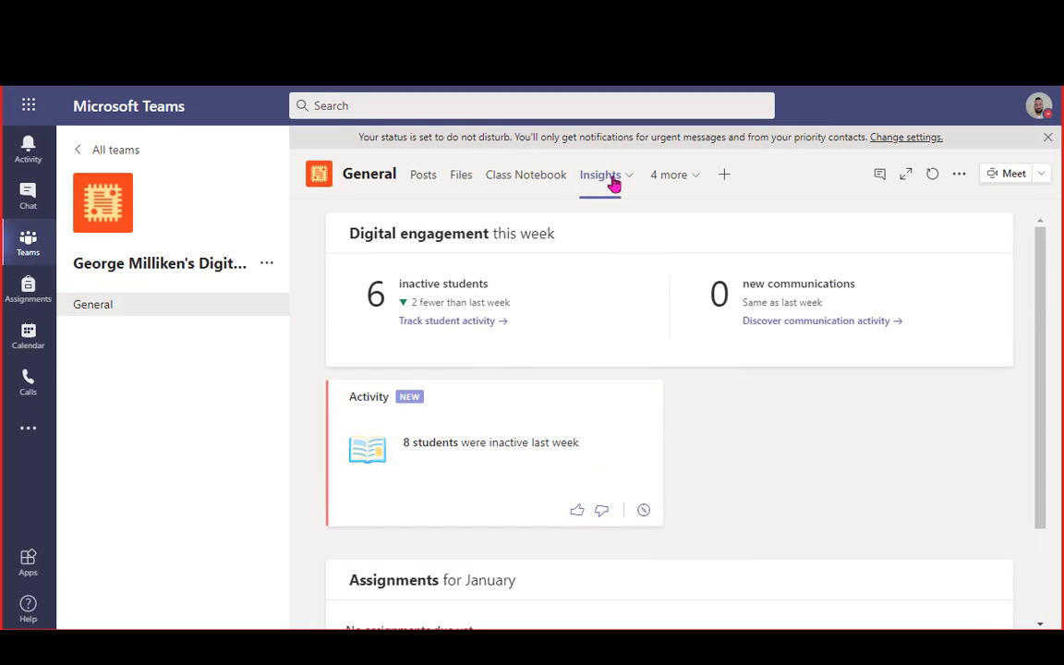
Open the "Numeracy: wb 11th Jan" assignment from Assignments, preview it in student view, and return to the assignment list.
left_click(681, 181)
left_click(667, 227)
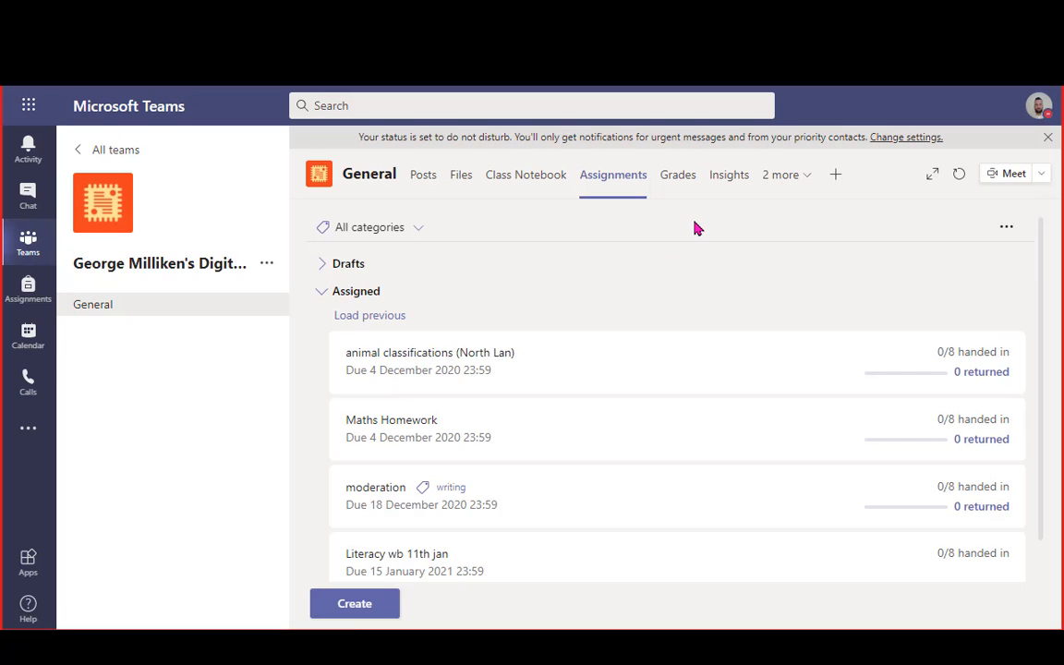
scroll(645, 250, "down", 2)
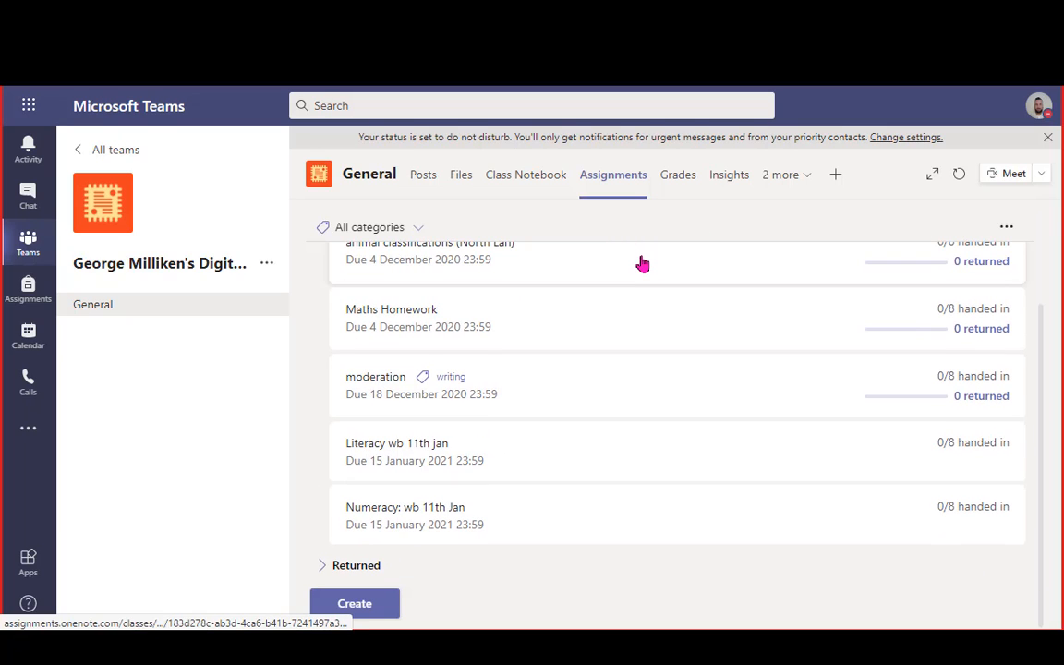
left_click(549, 537)
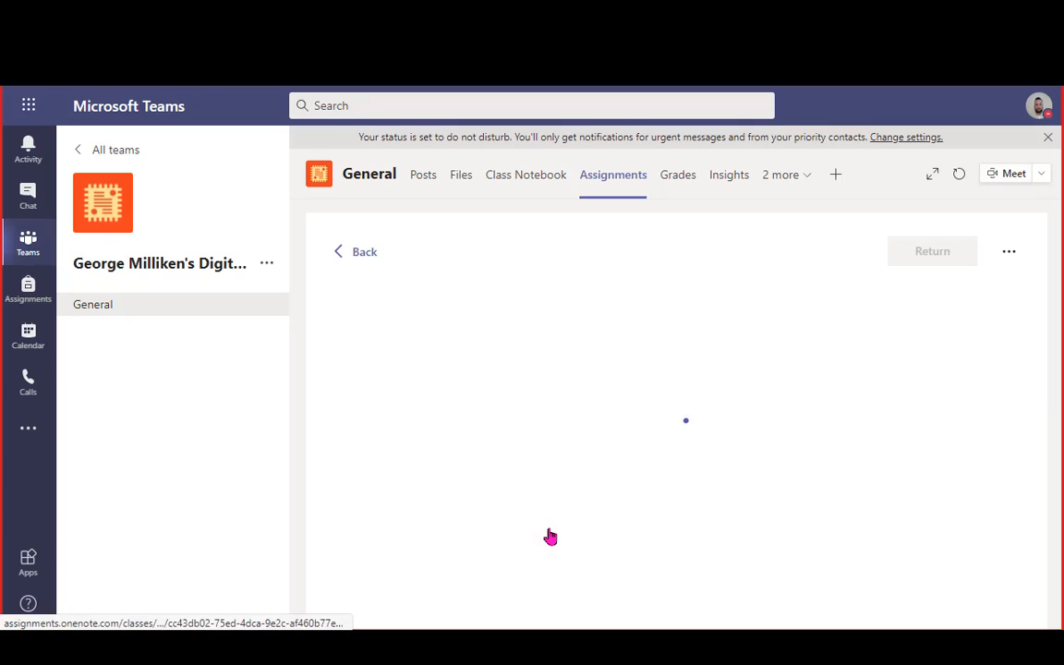
left_click(995, 252)
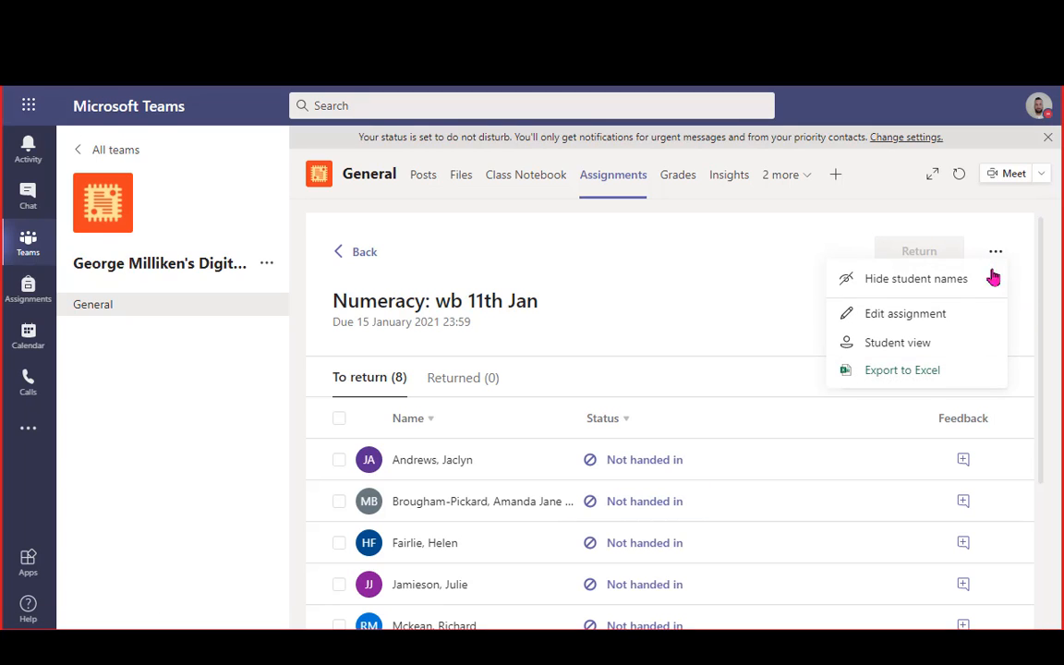
left_click(944, 341)
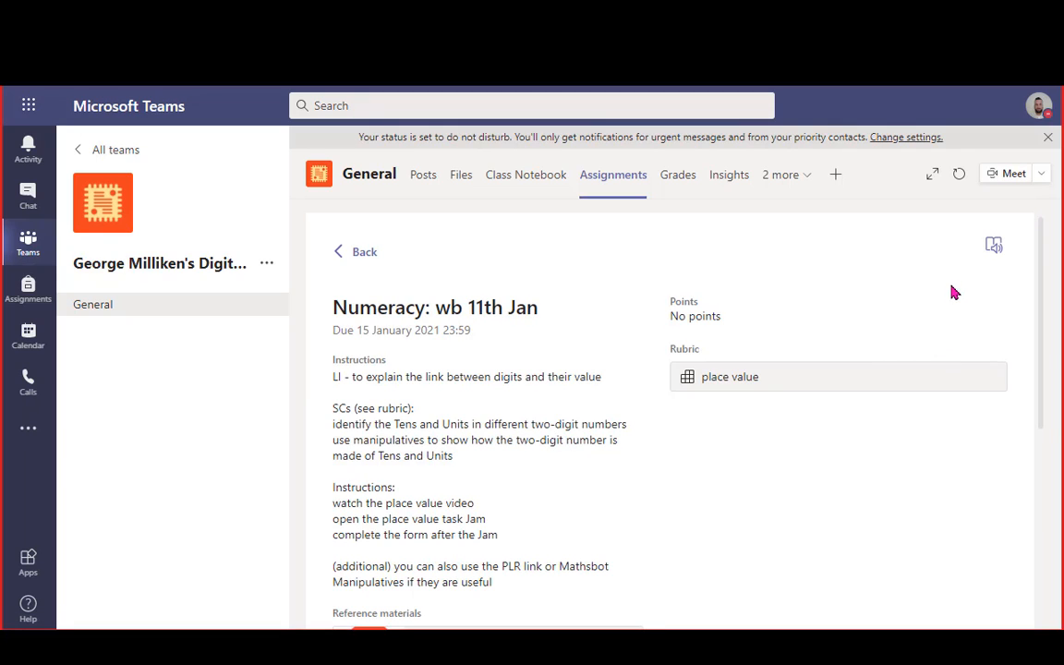
left_click(344, 254)
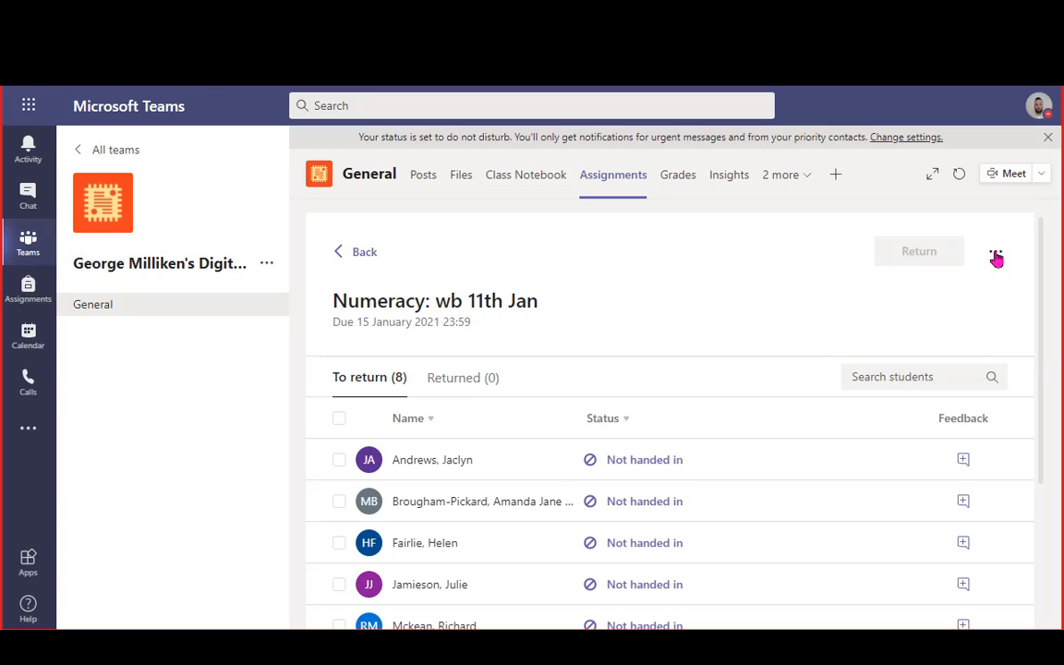
left_click(349, 254)
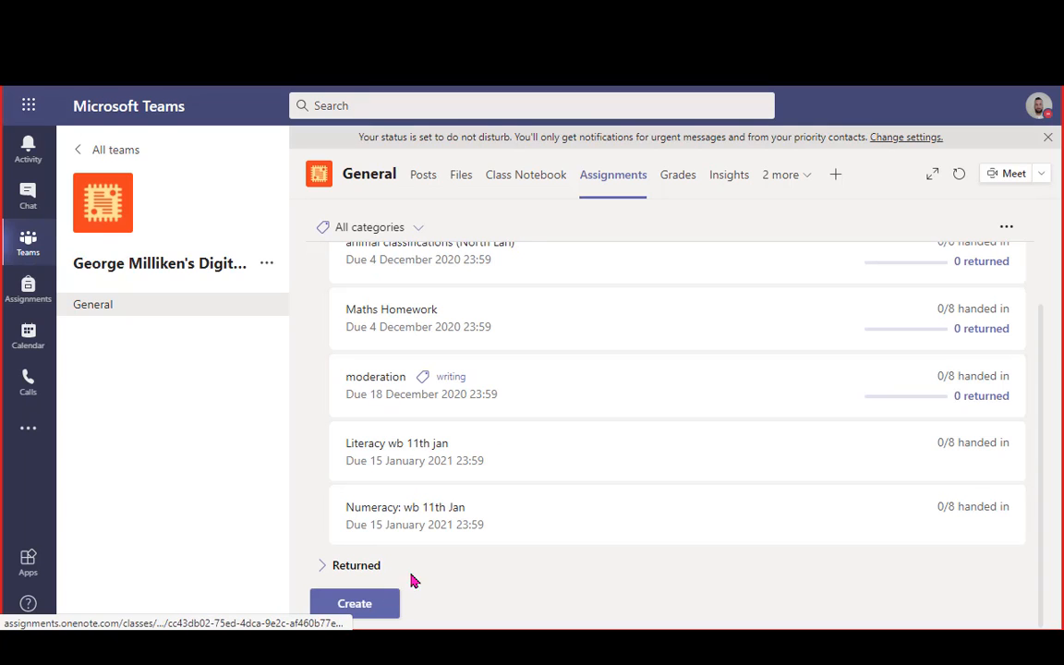
Reopen "Numeracy: wb 11th Jan" in student view and examine its instructions, reference materials and place value rubric.
scroll(878, 314, "up", 2)
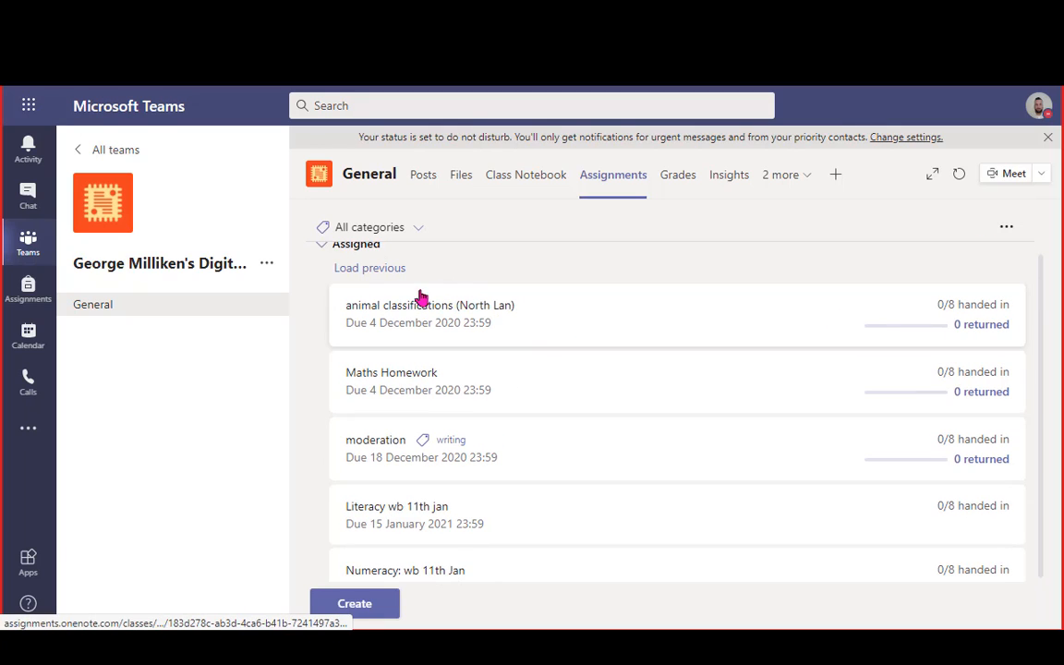
scroll(503, 495, "down", 2)
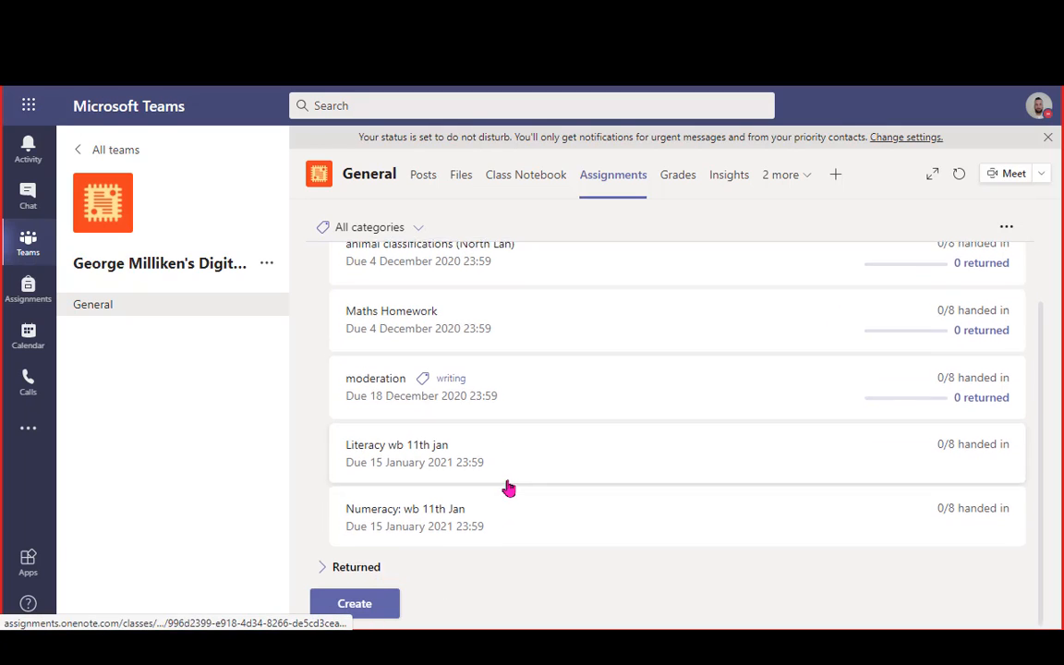
left_click(432, 521)
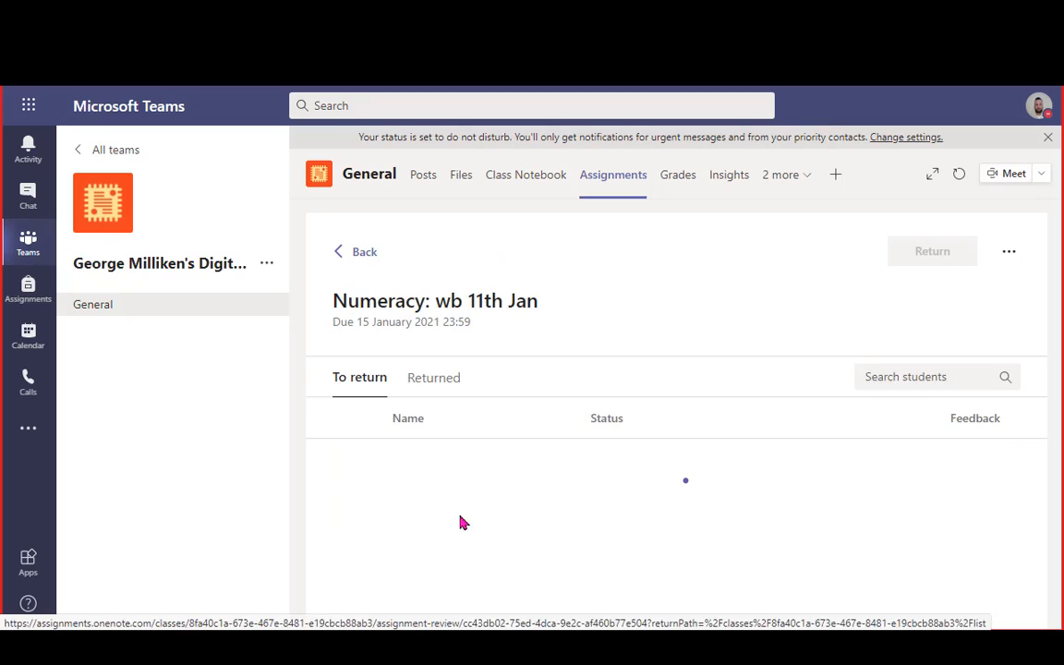
left_click(996, 255)
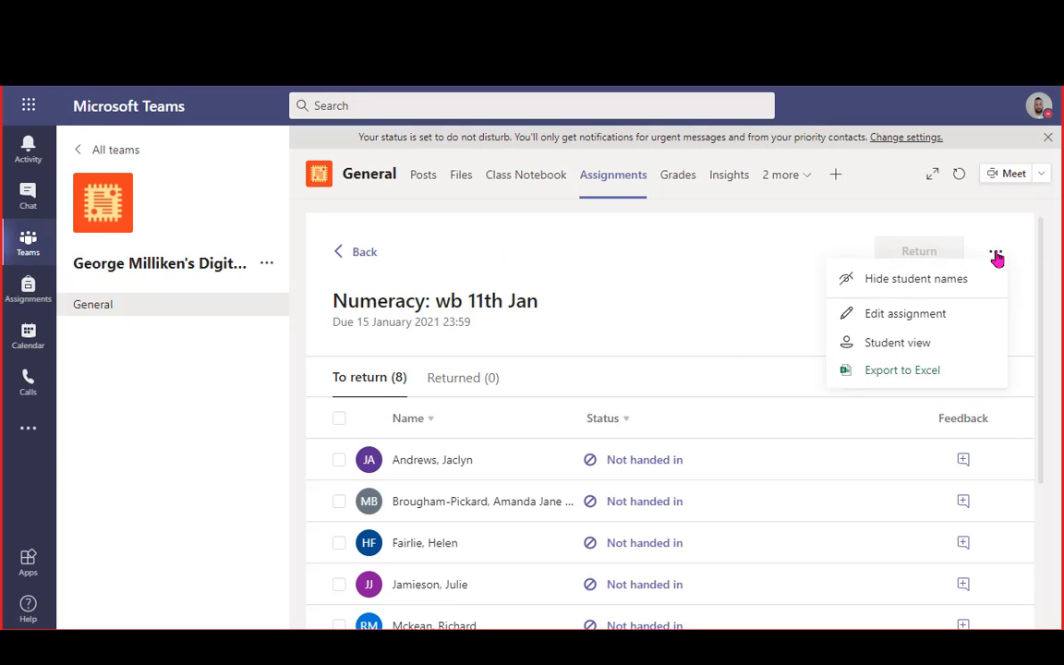
left_click(931, 348)
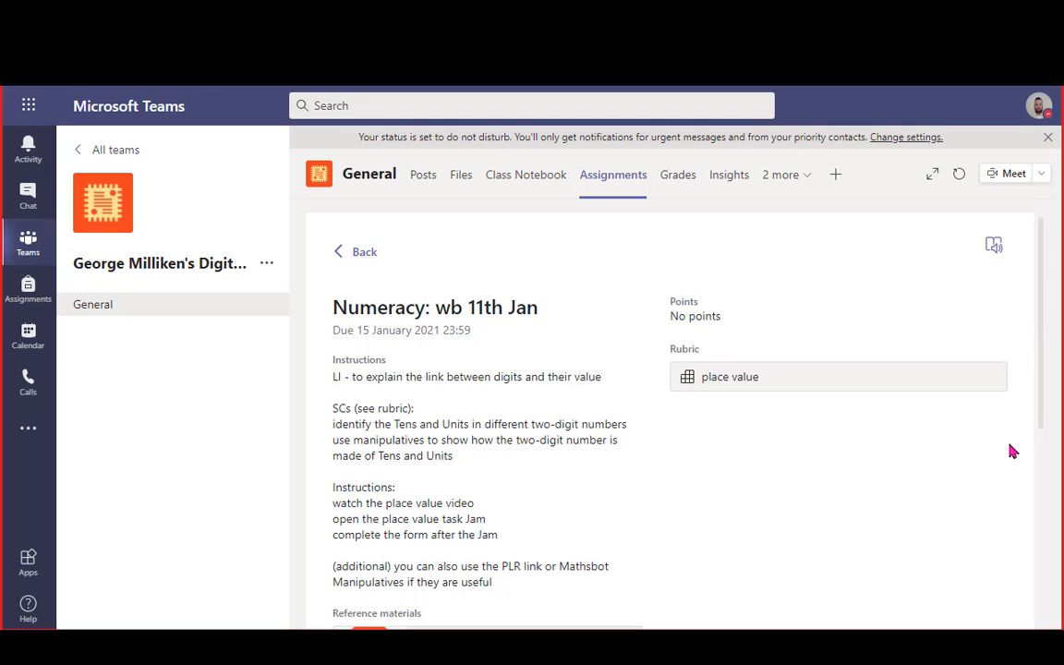
scroll(368, 396, "down", 5)
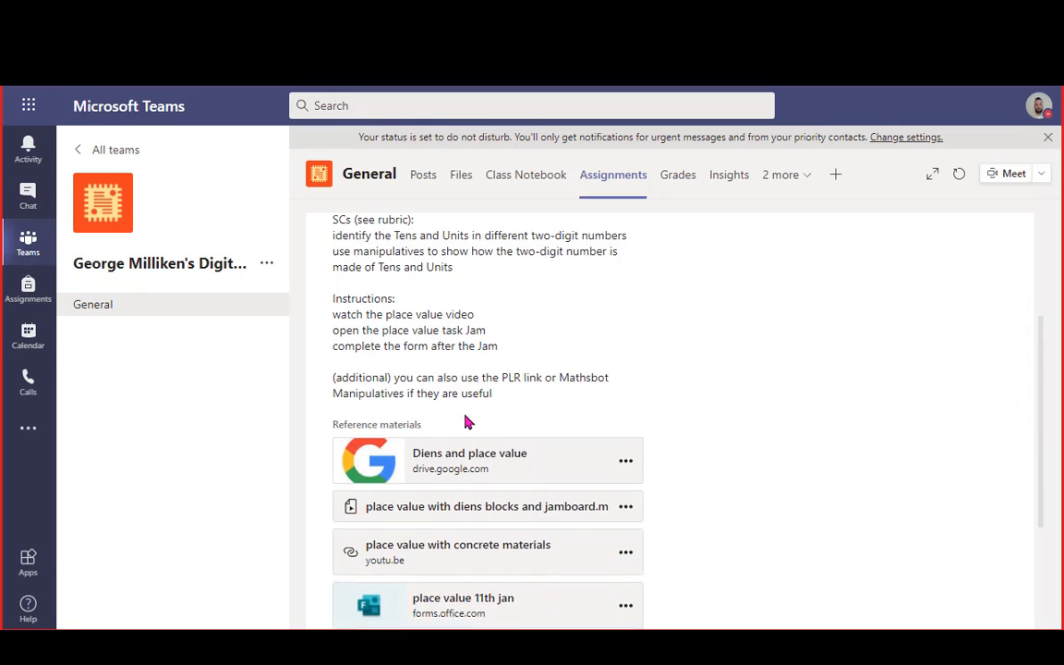
scroll(724, 416, "down", 2)
scroll(724, 416, "up", 5)
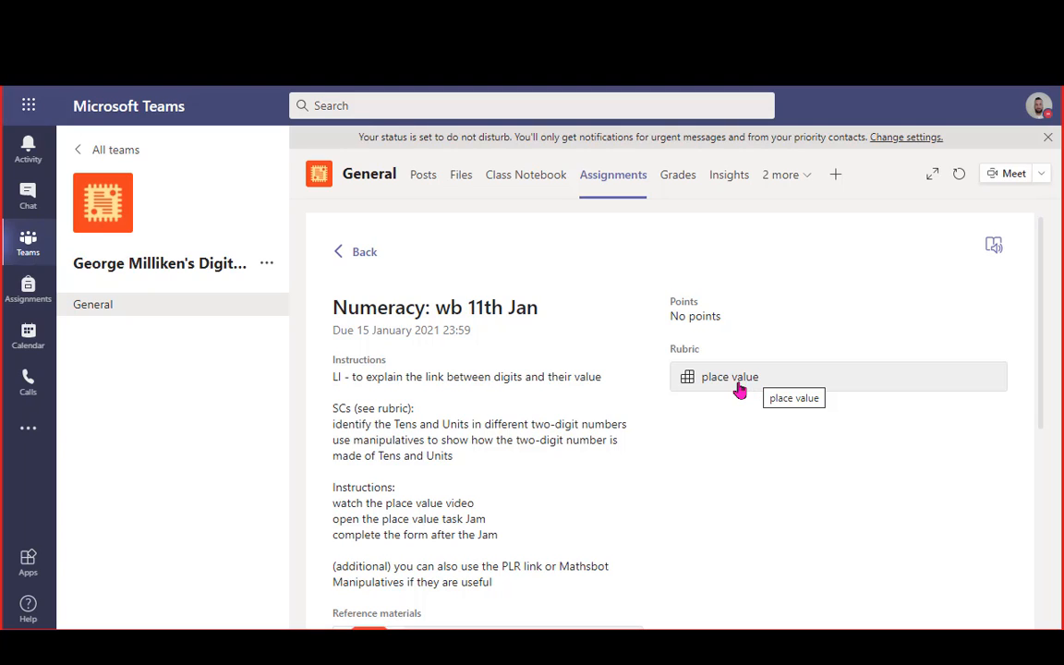
scroll(462, 434, "down", 1)
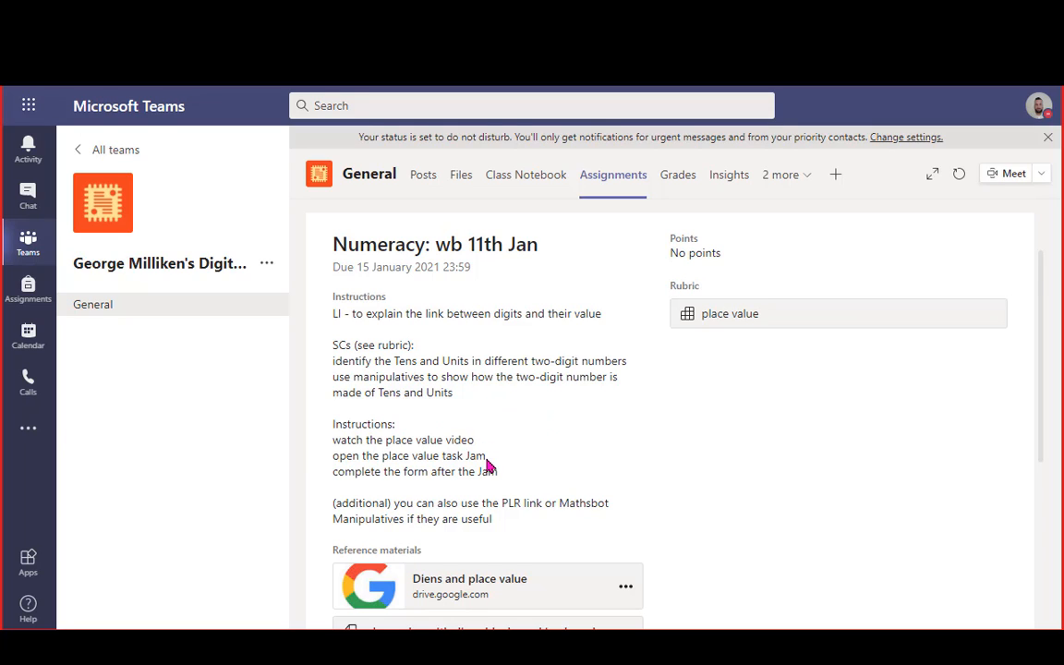
Examine the assignment's full set of reference materials and its linked student work page in student view.
scroll(488, 467, "down", 1)
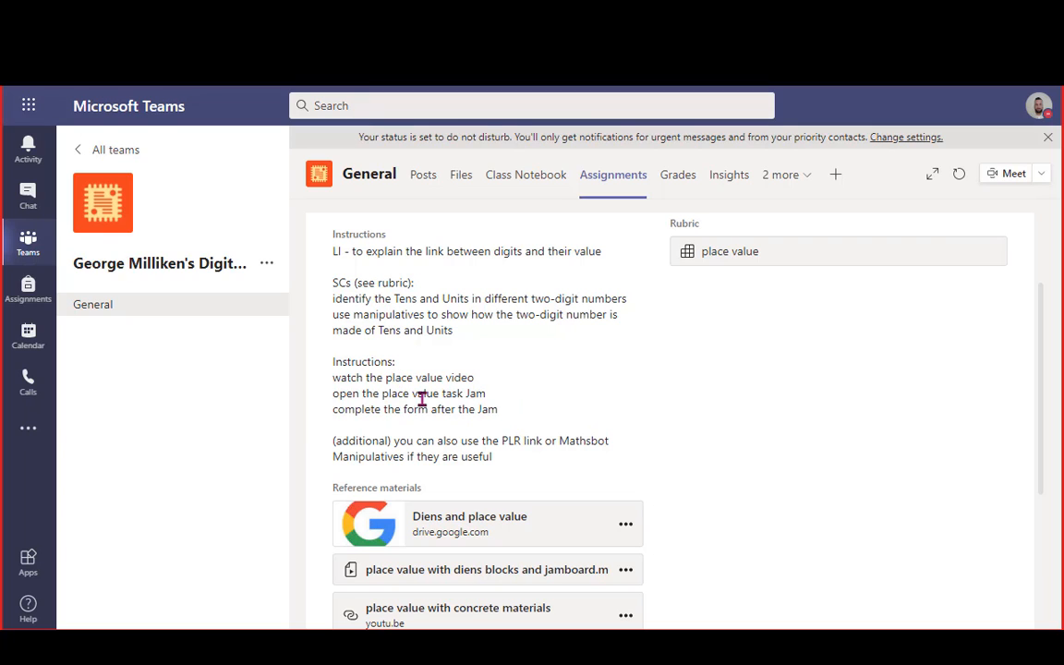
scroll(546, 426, "down", 3)
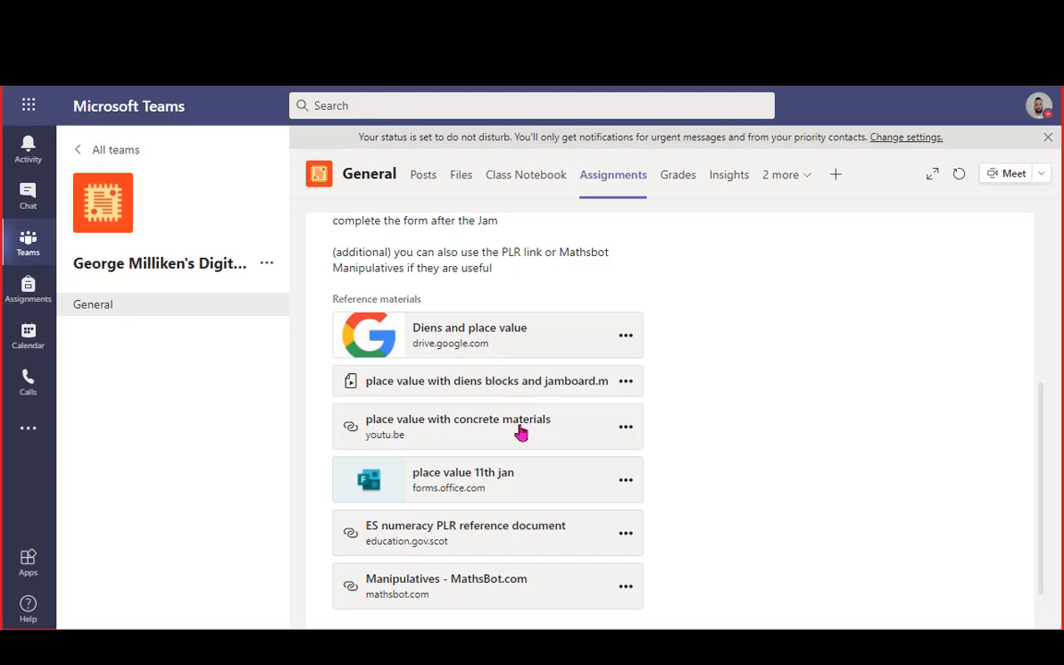
scroll(537, 482, "down", 1)
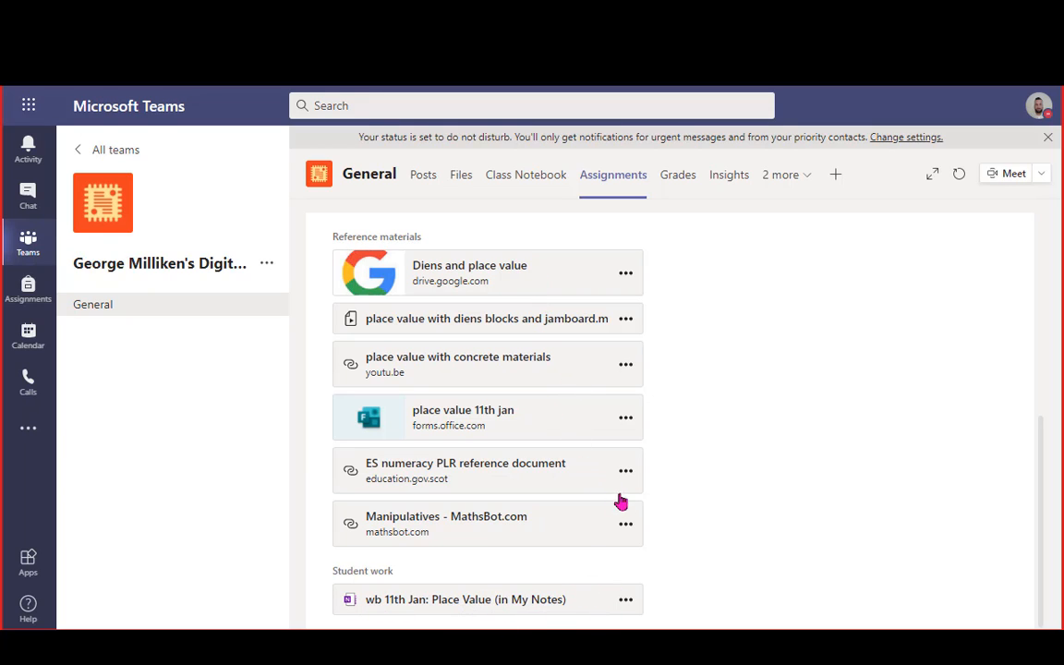
scroll(696, 499, "up", 5)
scroll(755, 418, "up", 2)
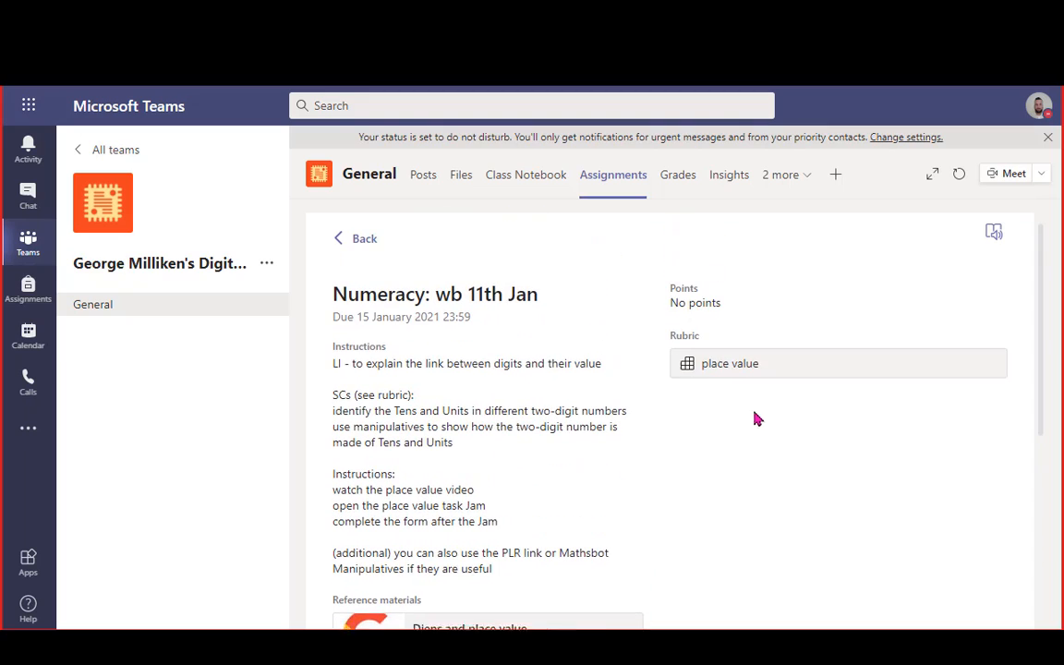
Open the assignment in Immersive Reader and have its title and due date read aloud, pausing the playback after each.
left_click(996, 246)
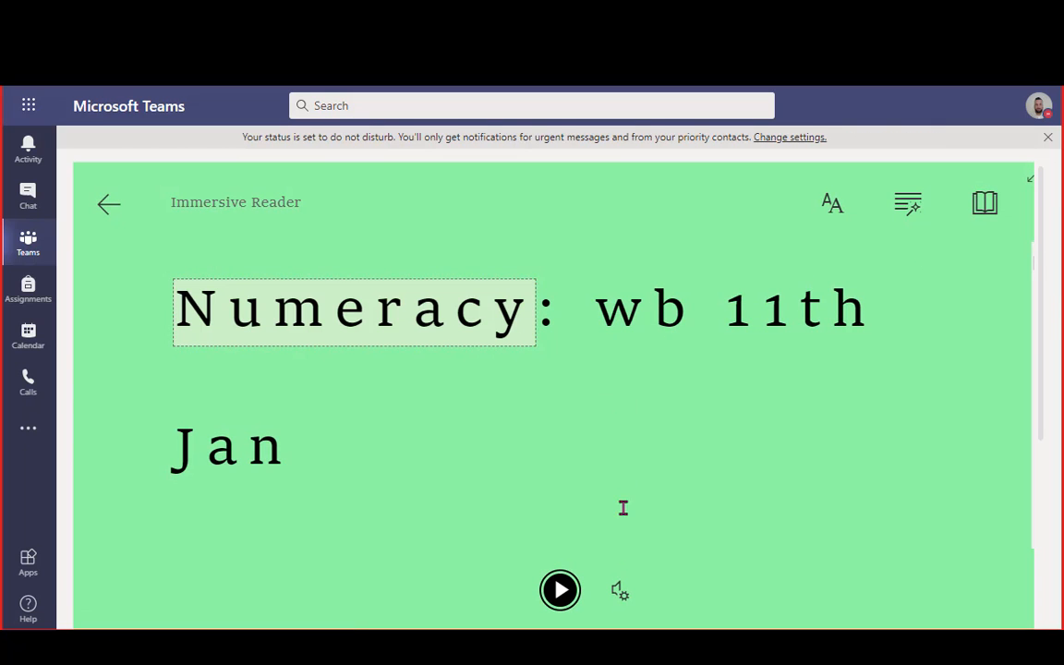
left_click(562, 590)
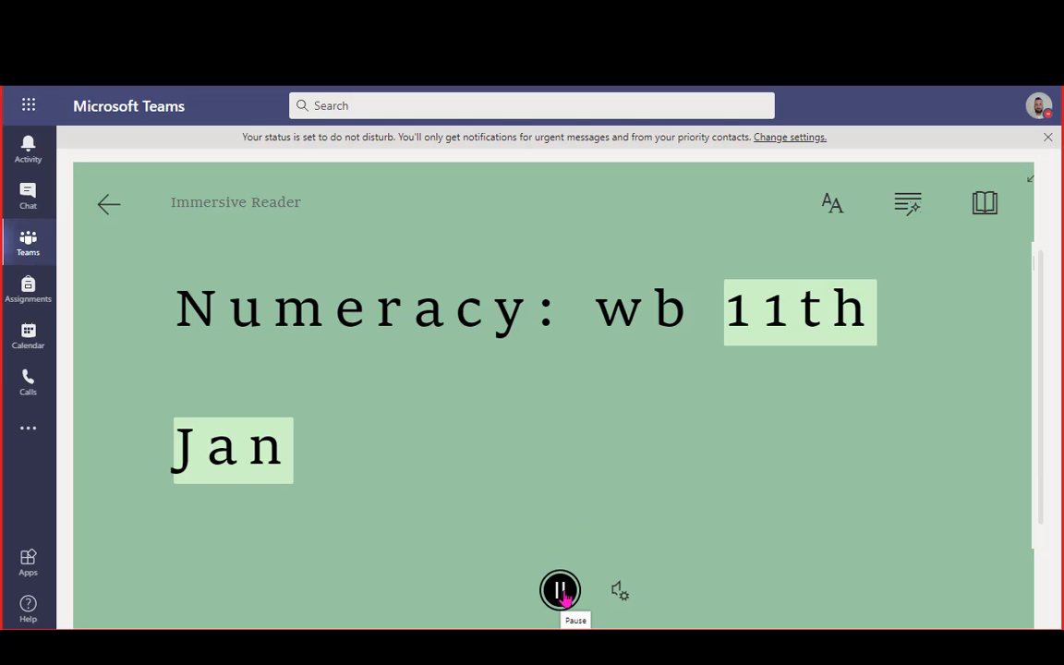
left_click(560, 596)
scroll(592, 467, "down", 1)
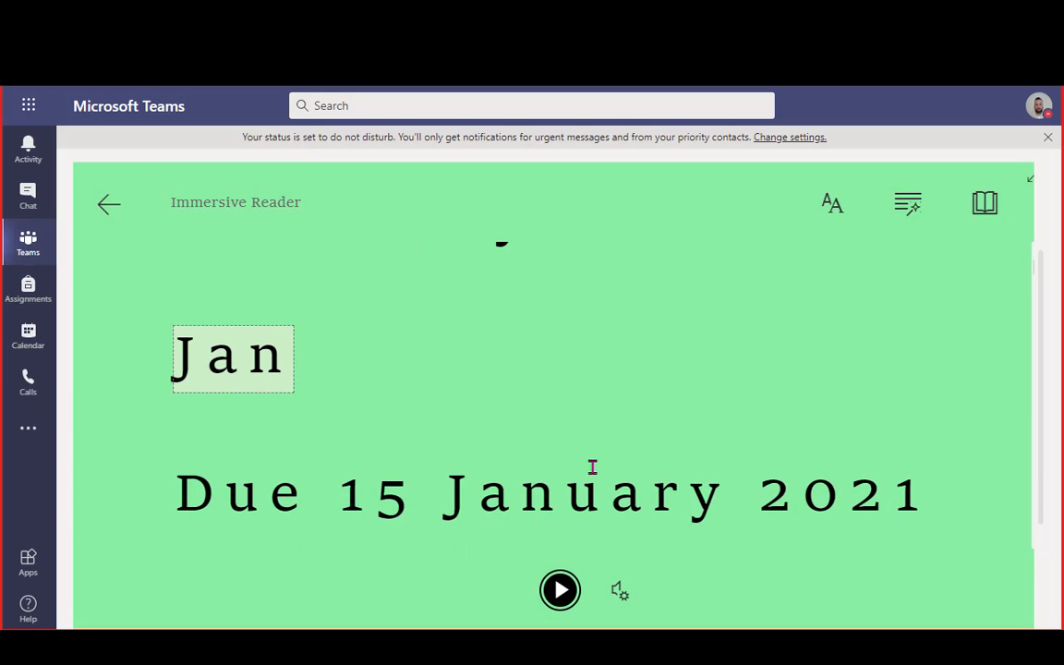
scroll(565, 397, "up", 1)
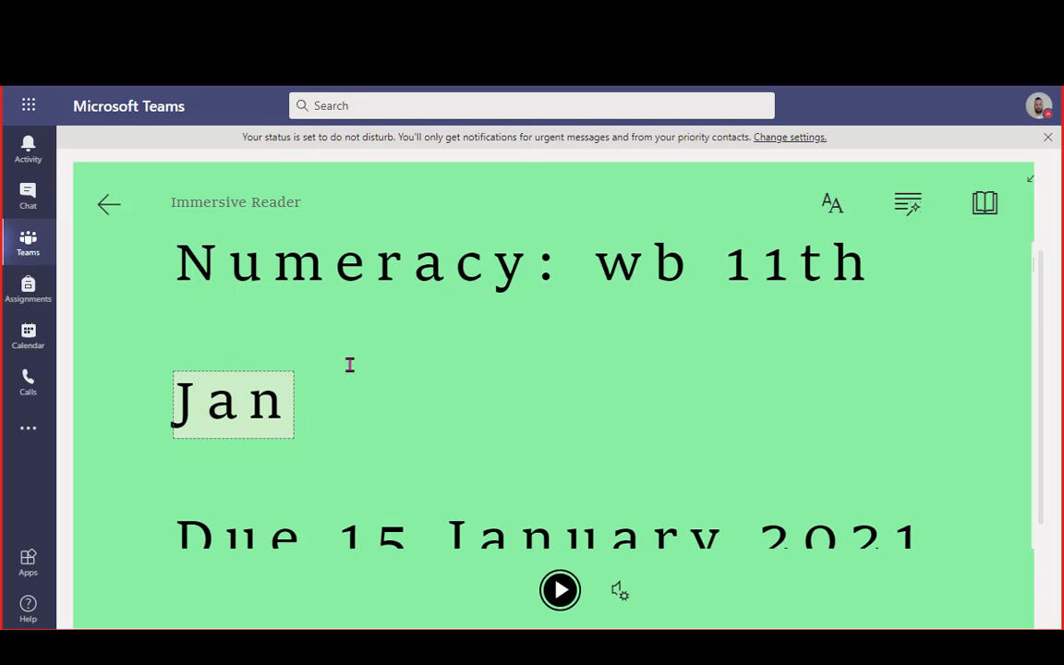
left_click(561, 591)
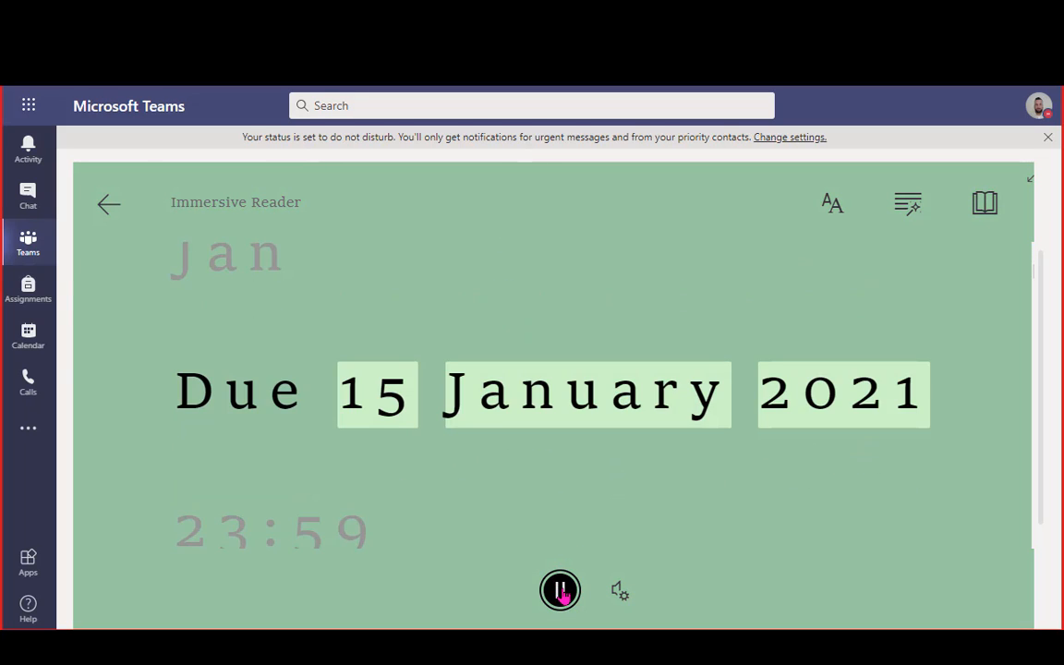
left_click(561, 593)
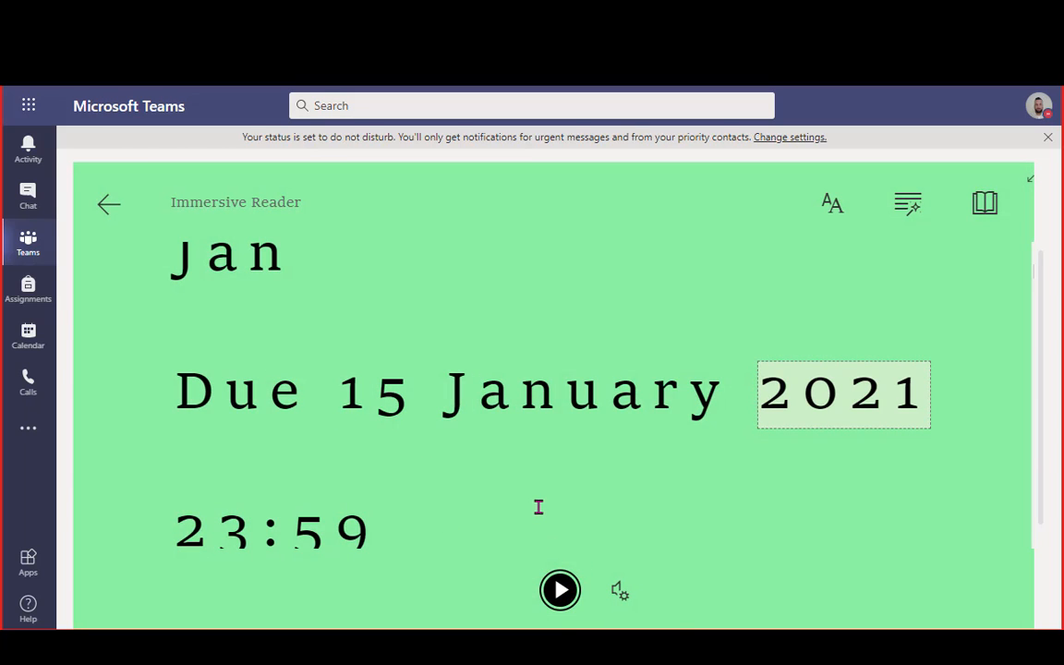
Review the voice and text options, apply the Blue theme, and exit Immersive Reader after checking the additional colours.
left_click(618, 593)
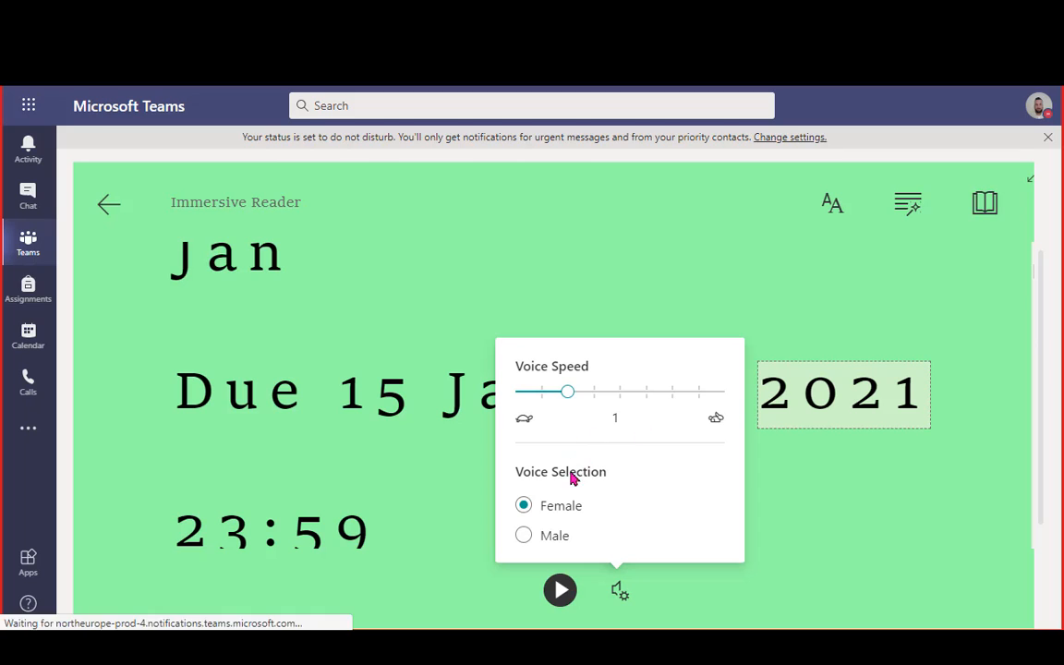
left_click(839, 210)
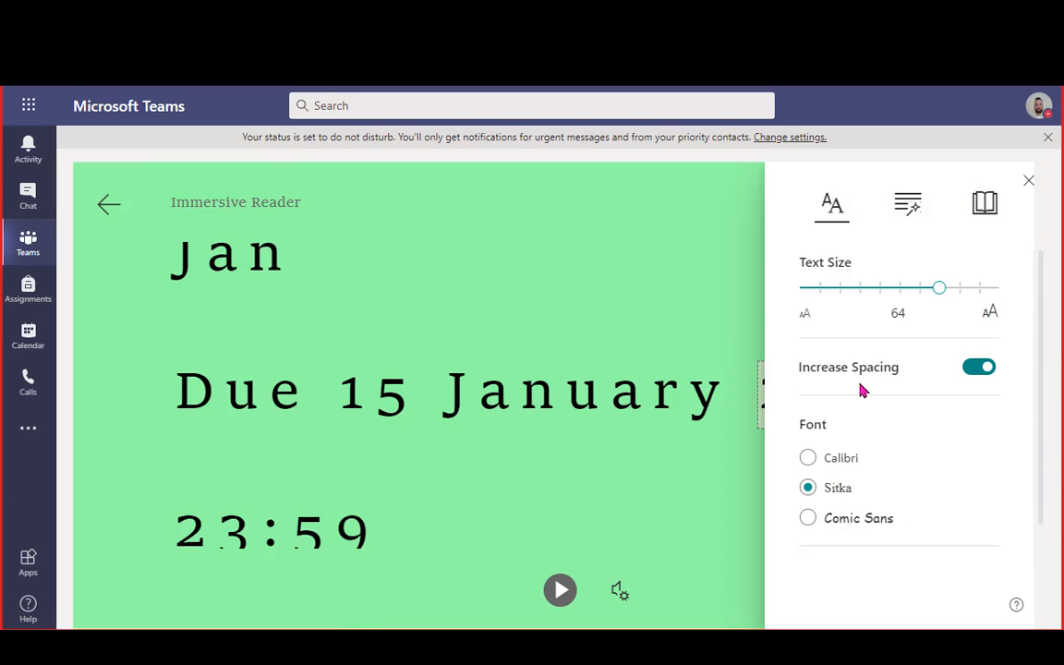
scroll(863, 513, "down", 3)
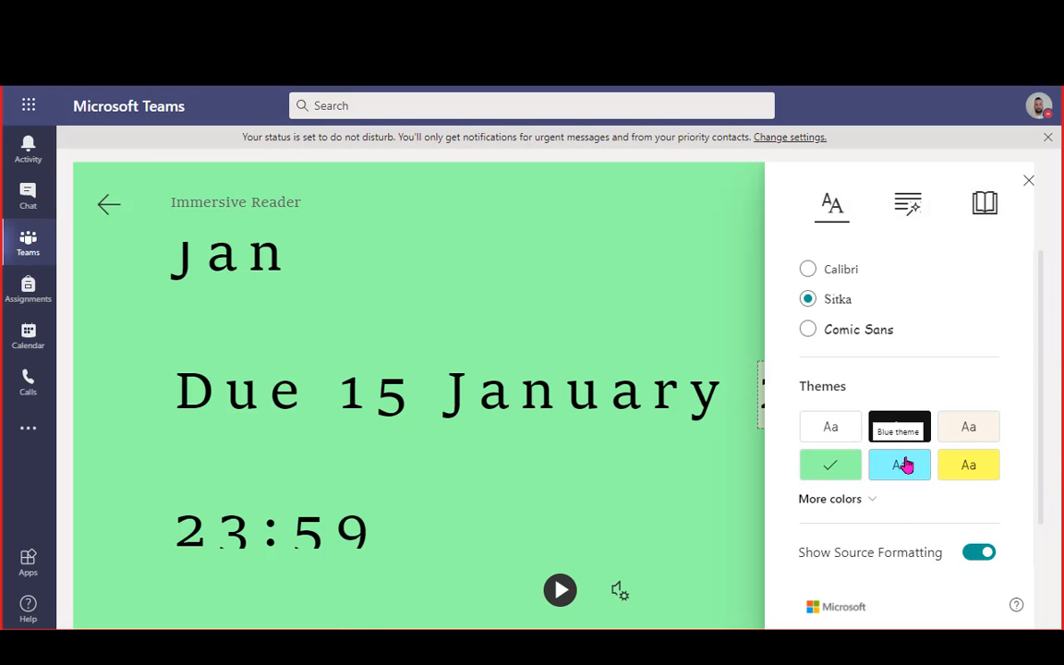
left_click(901, 465)
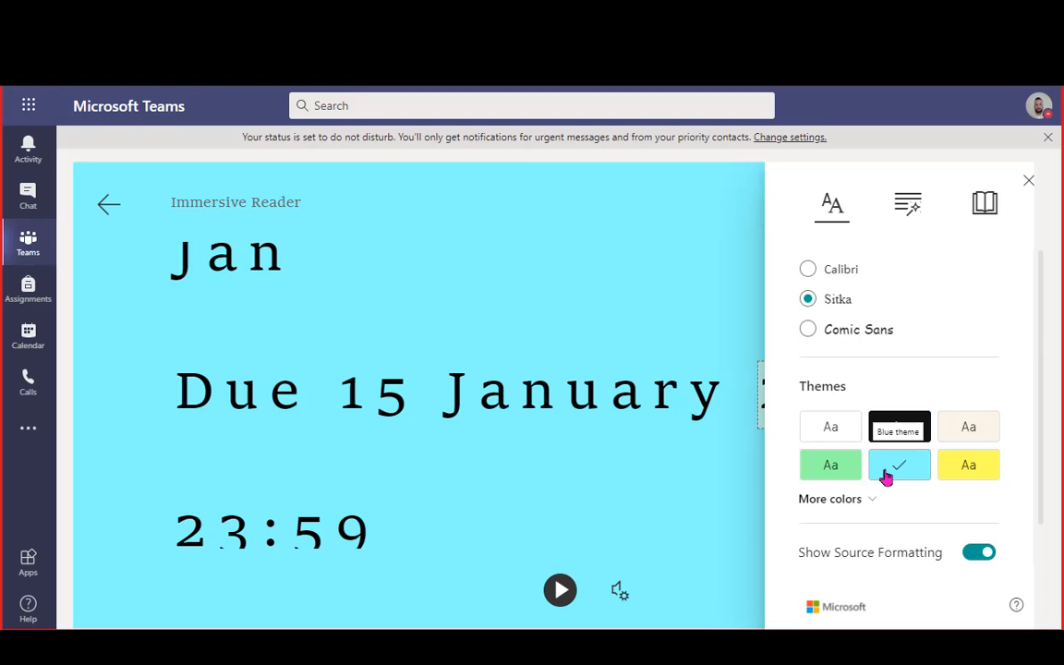
left_click(831, 500)
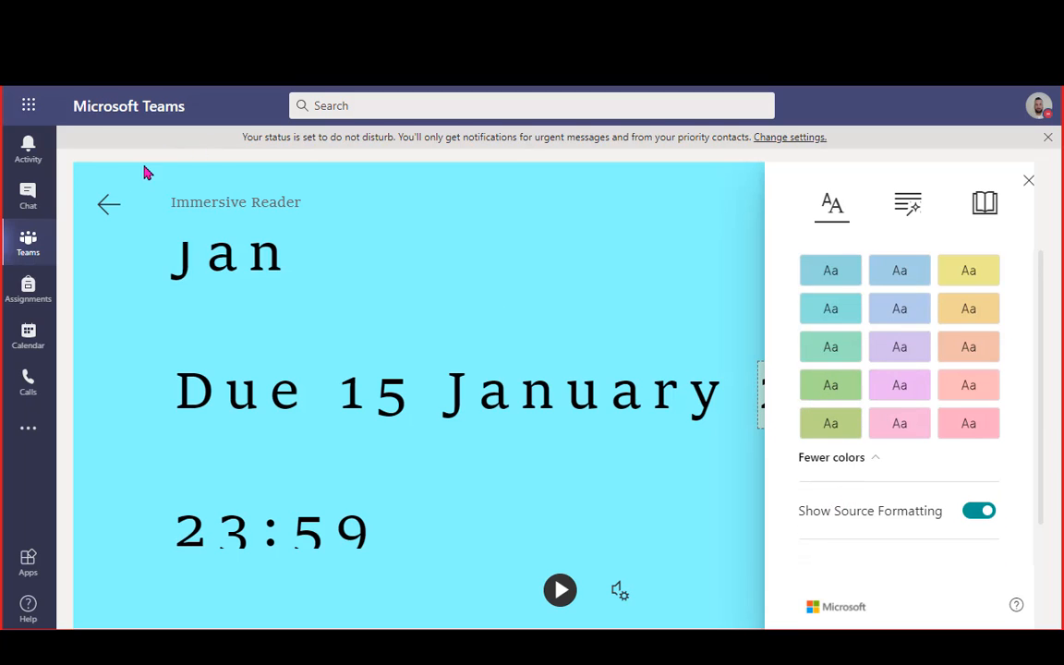
left_click(113, 208)
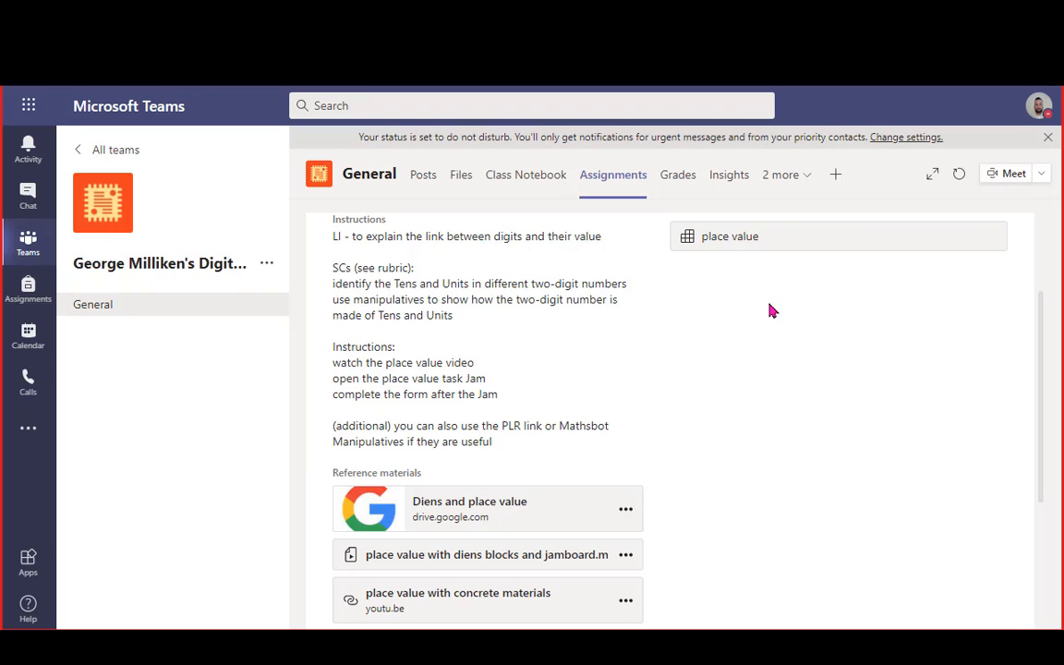
Reopen Immersive Reader, try noun highlighting on and off, and review the line focus, picture dictionary and translation options.
scroll(736, 408, "up", 2)
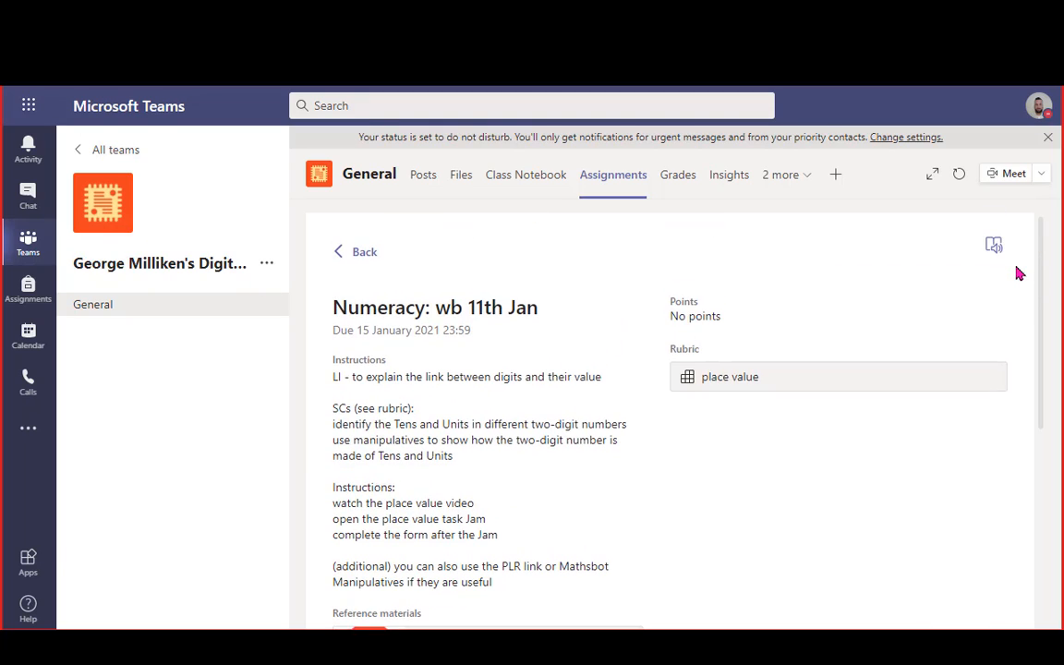
left_click(994, 248)
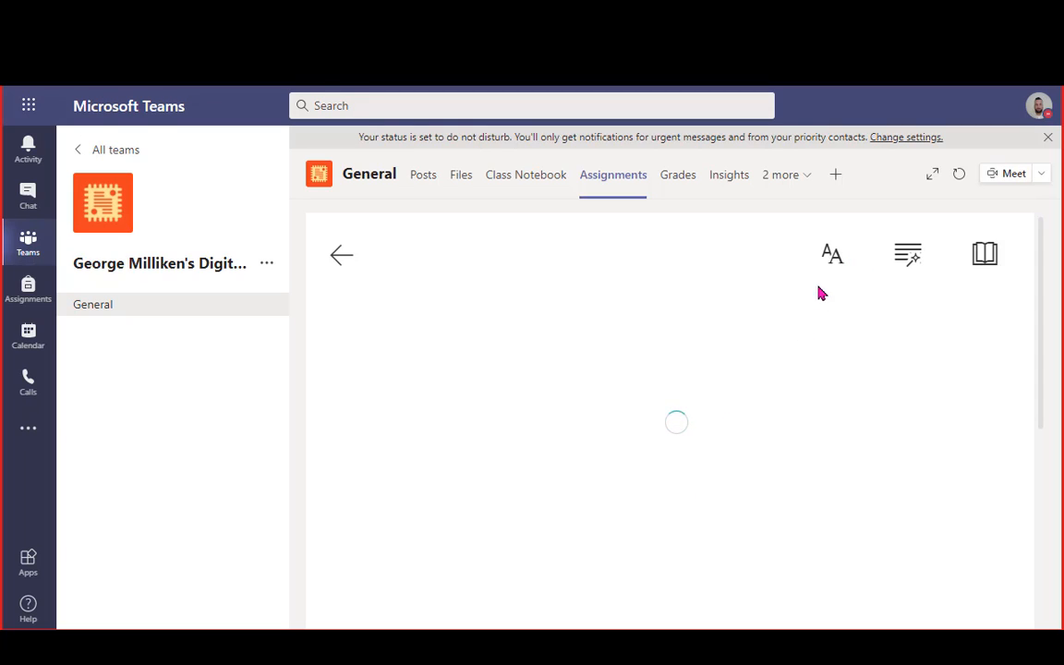
left_click(833, 255)
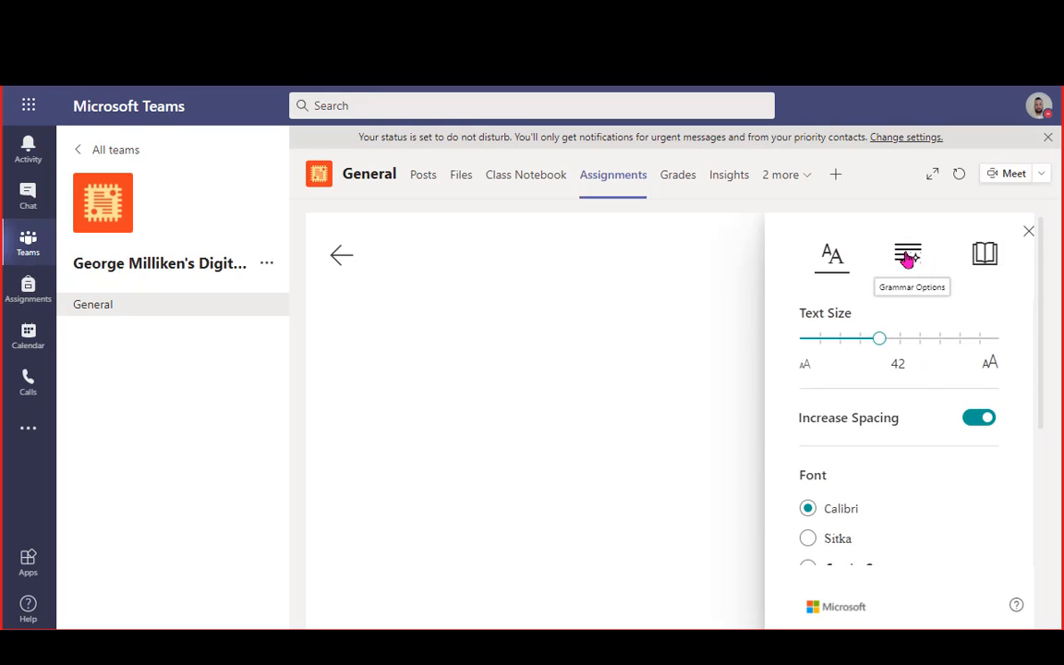
left_click(909, 257)
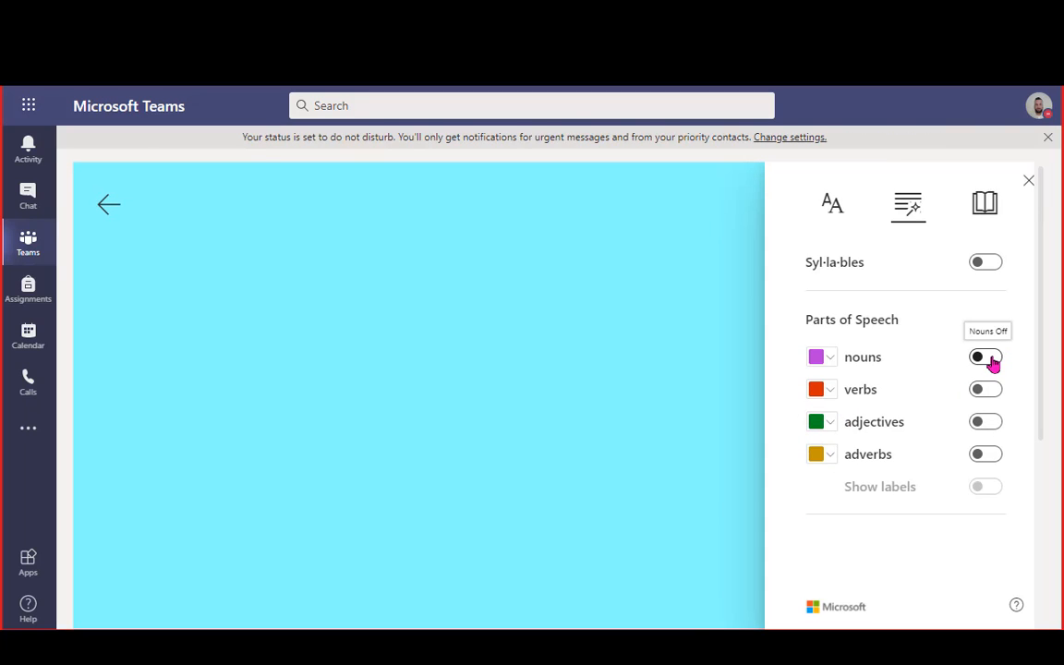
left_click(991, 358)
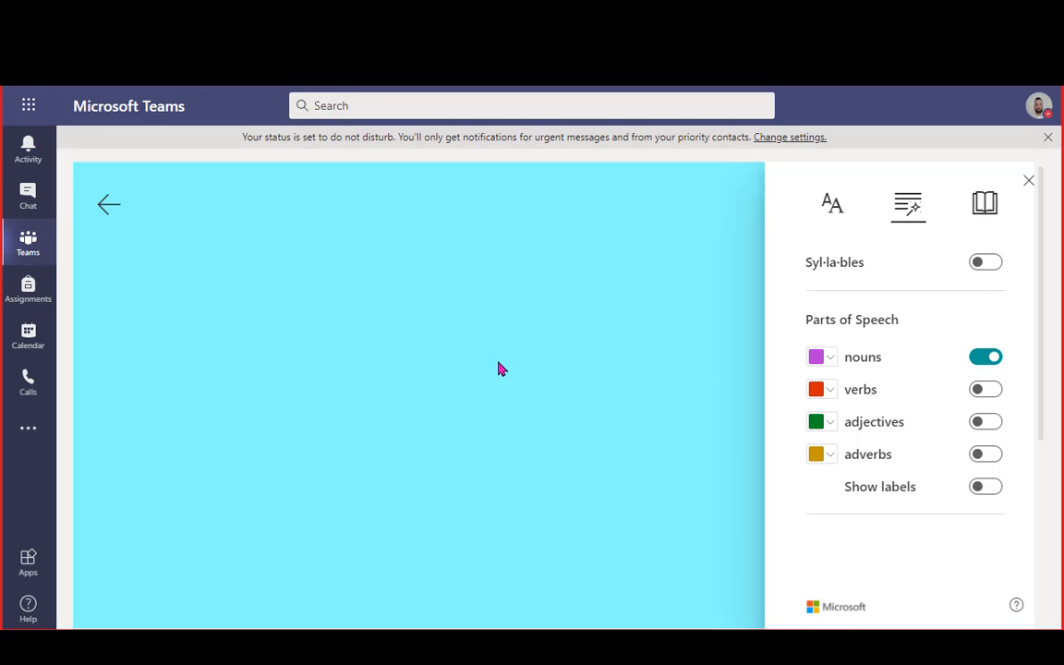
left_click(988, 358)
left_click(998, 202)
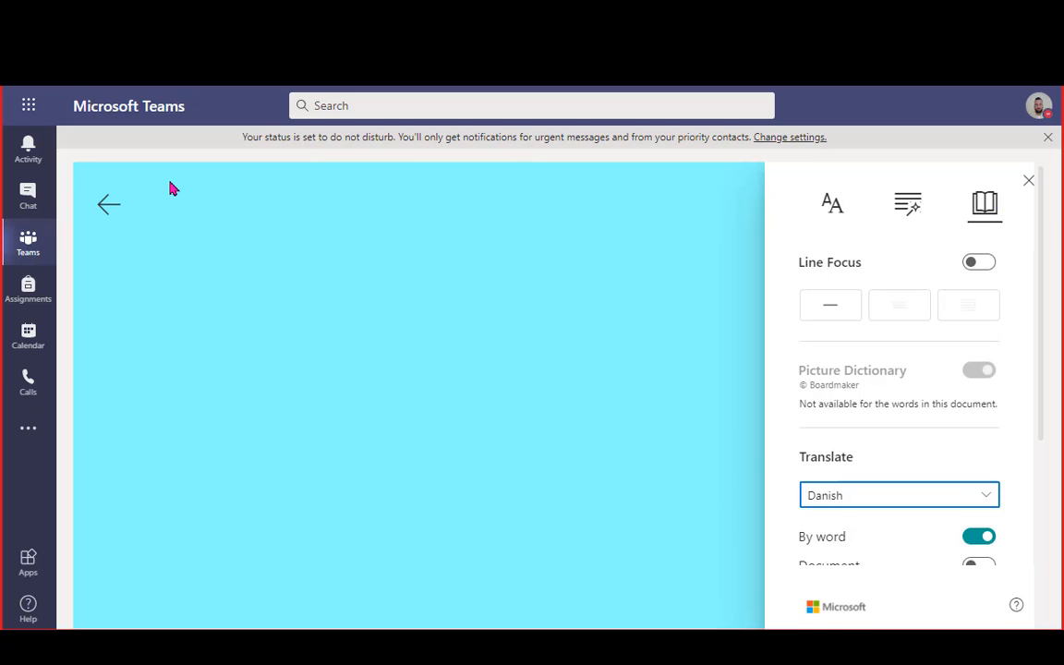
left_click(108, 205)
left_click(992, 246)
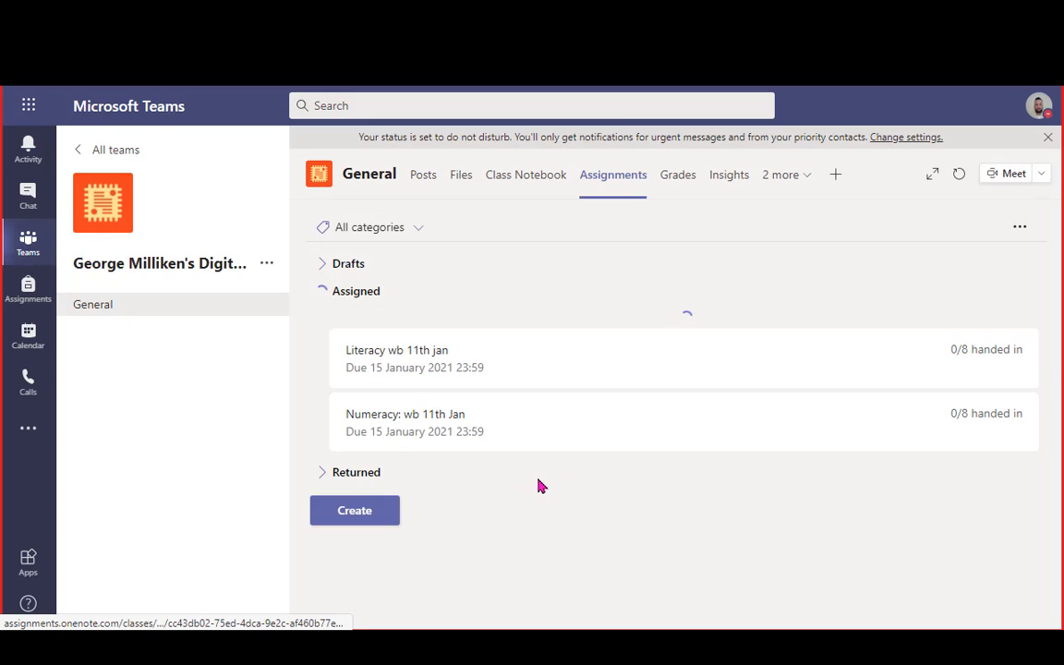
Browse the existing assignments available for re-use from the Digital CLPL Team class, and cancel without choosing one.
scroll(642, 478, "down", 2)
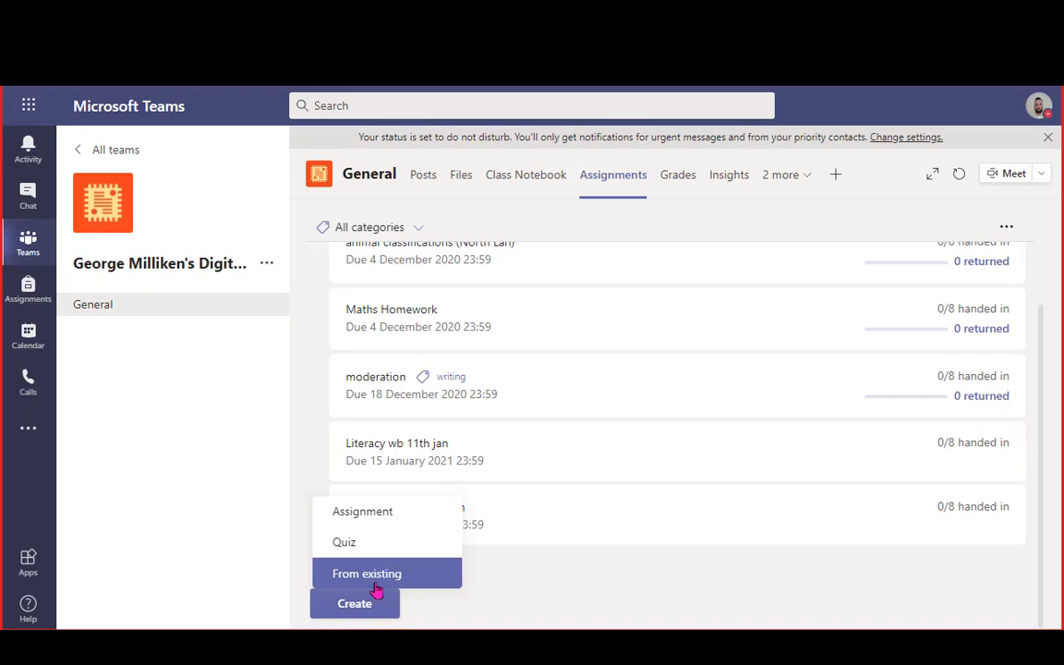
left_click(540, 548)
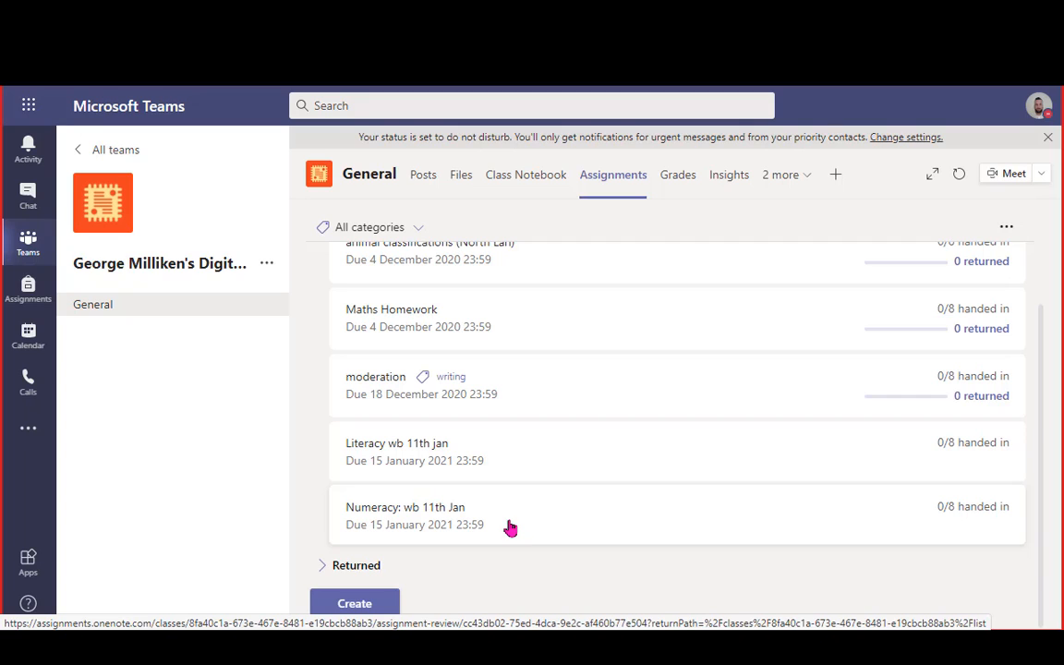
left_click(370, 605)
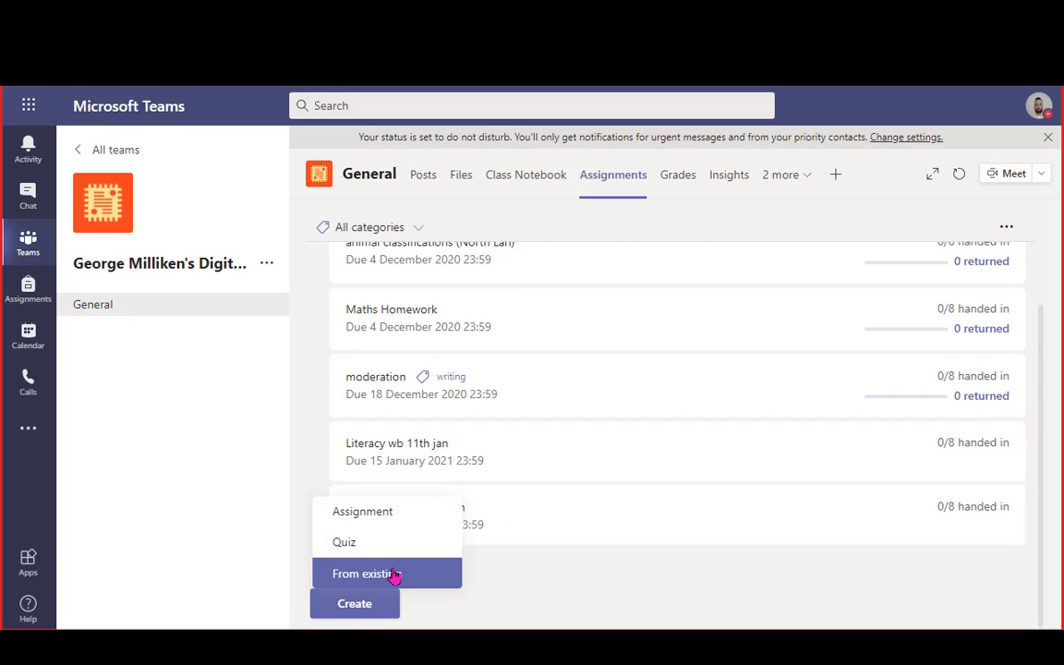
left_click(396, 575)
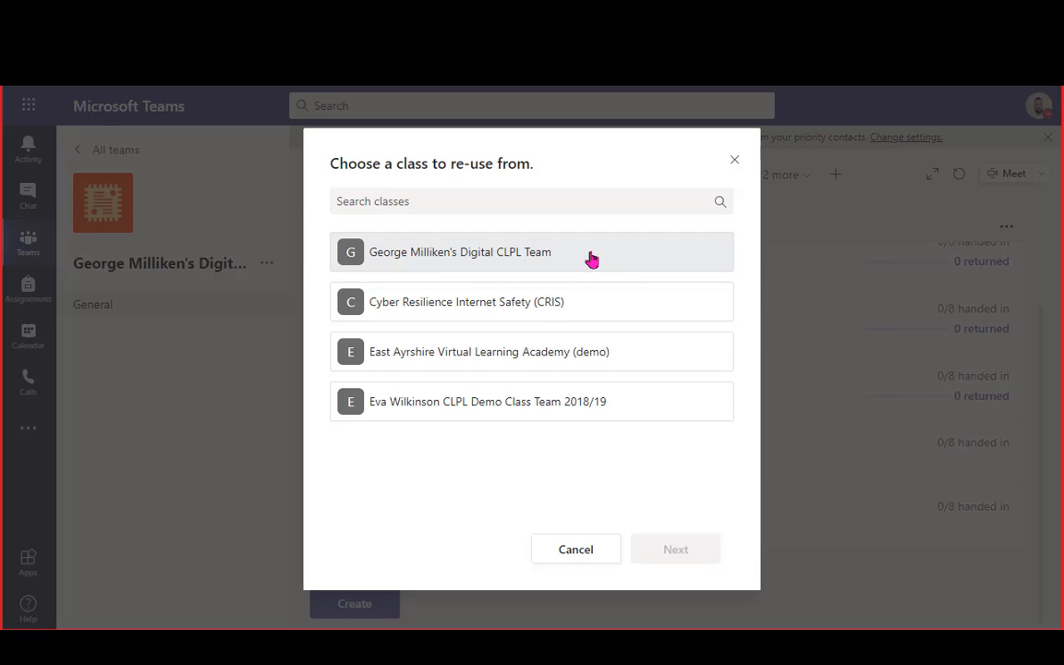
left_click(590, 259)
left_click(658, 550)
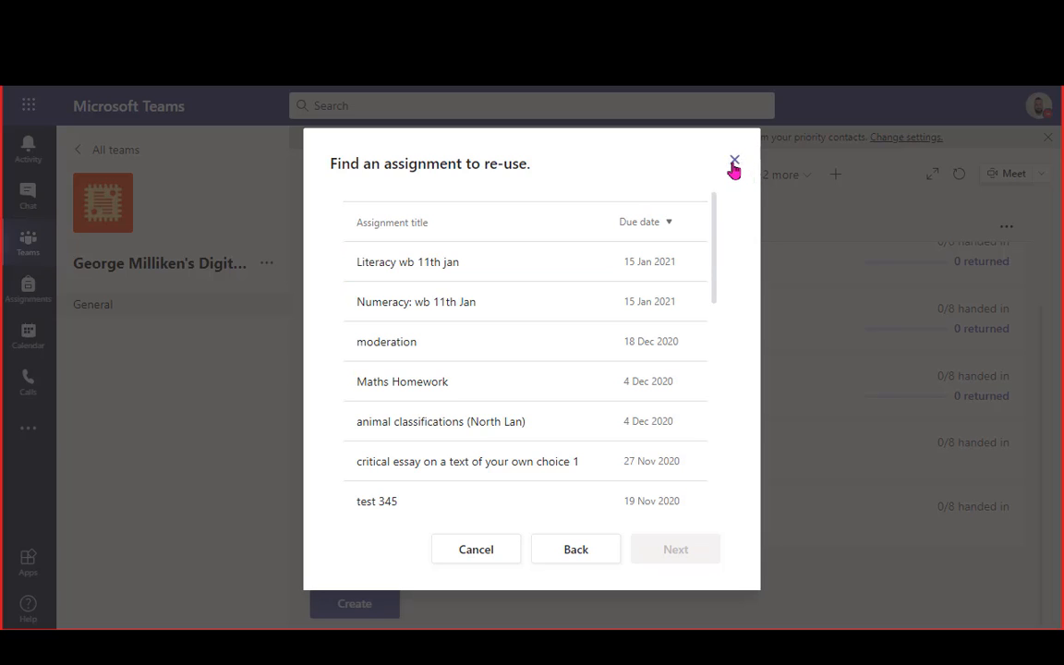
left_click(497, 558)
Start a quiz assignment and create a new blank quiz in Forms for it.
left_click(369, 606)
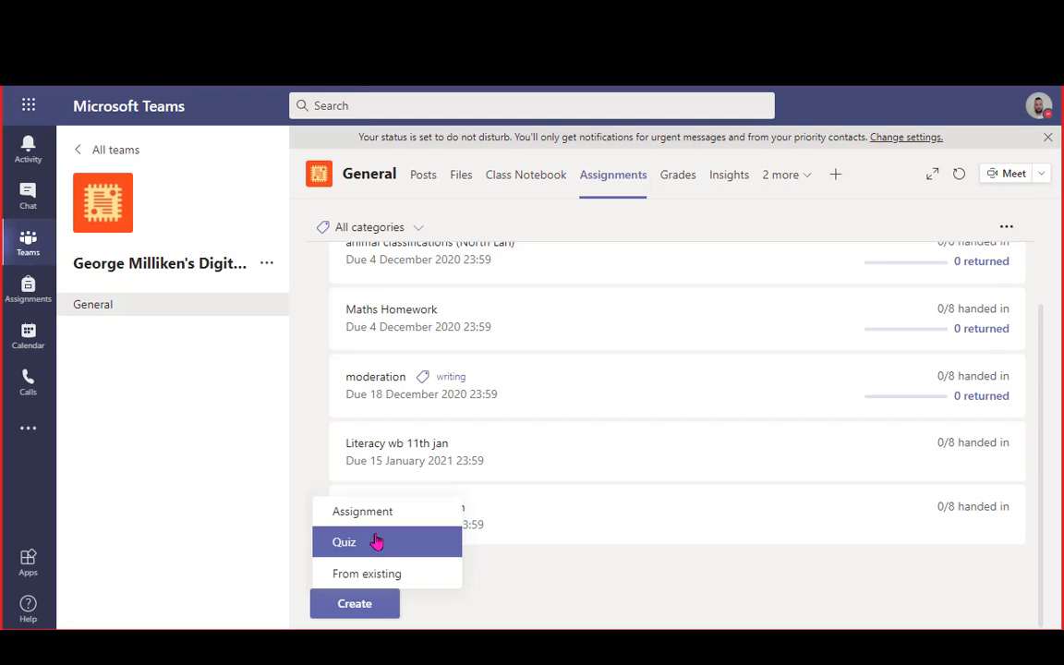
left_click(376, 542)
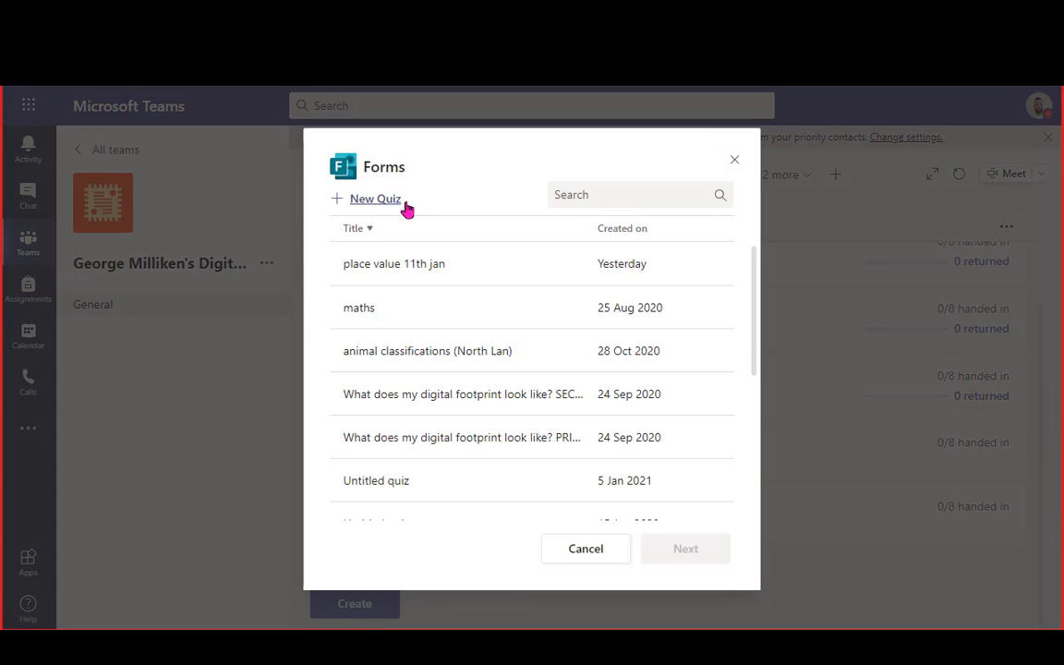
left_click(365, 201)
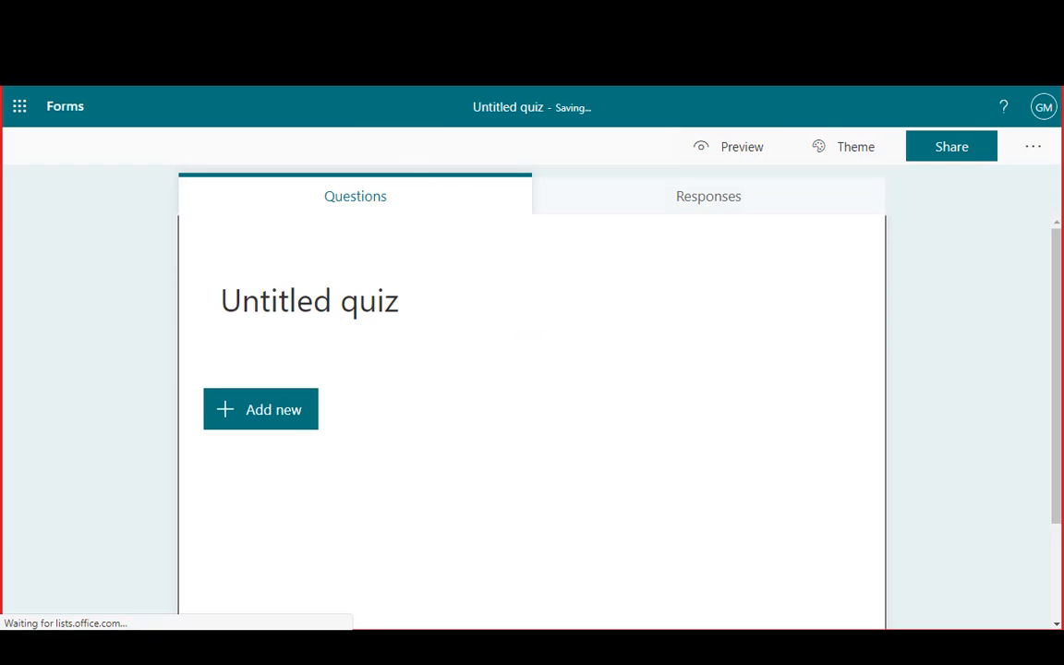
Switch back to the class's assignments in Teams and start a new blank assignment.
key("ctrl+shift+Tab")
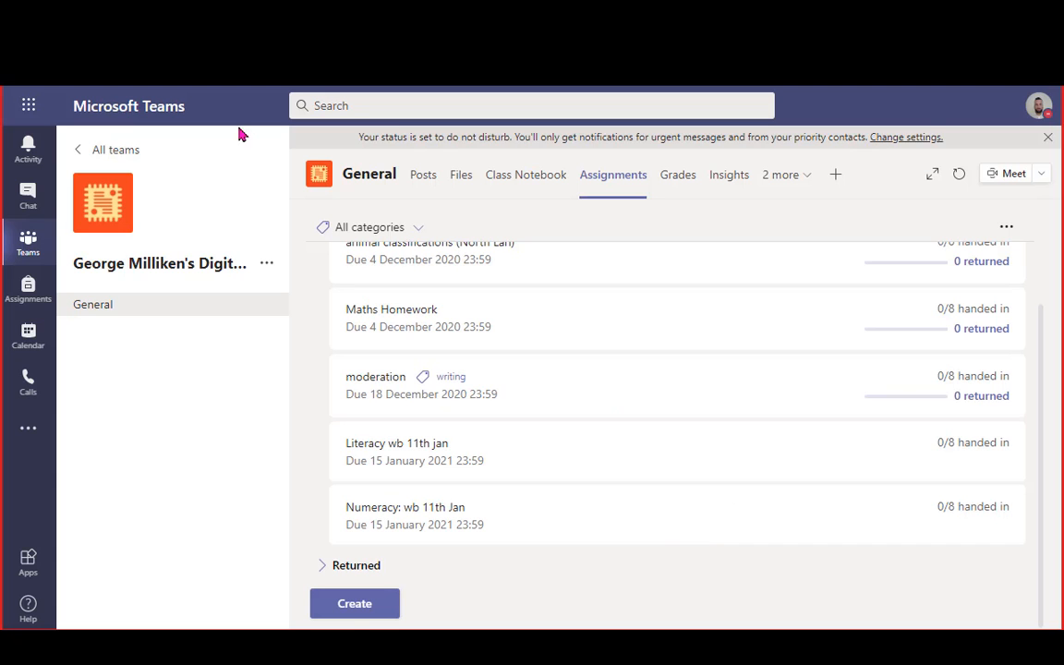
scroll(528, 566, "up", 2)
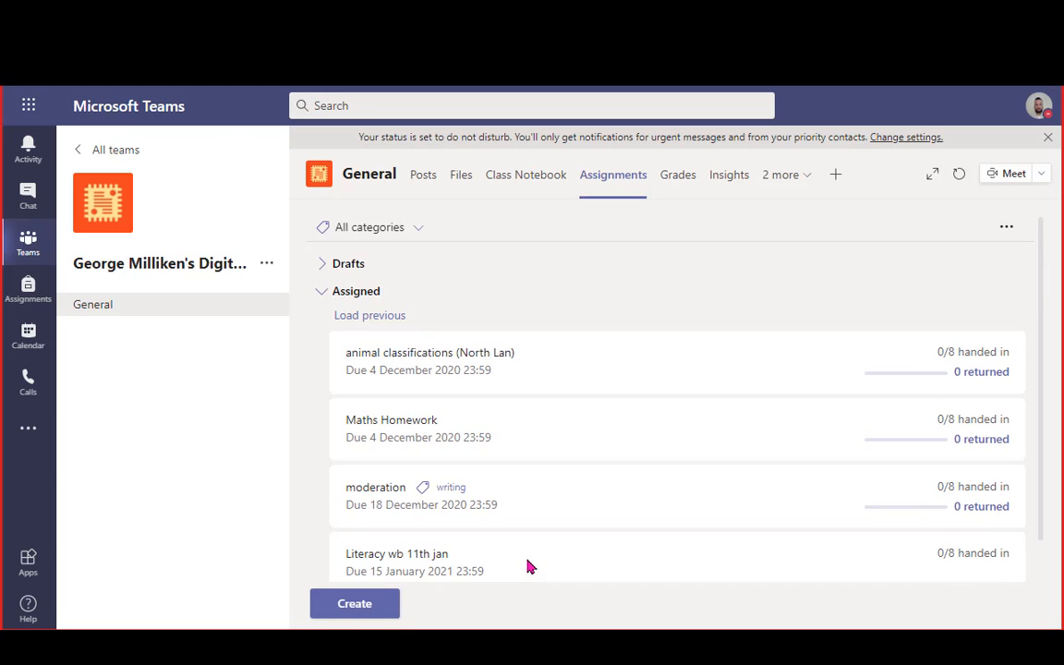
scroll(523, 546, "down", 2)
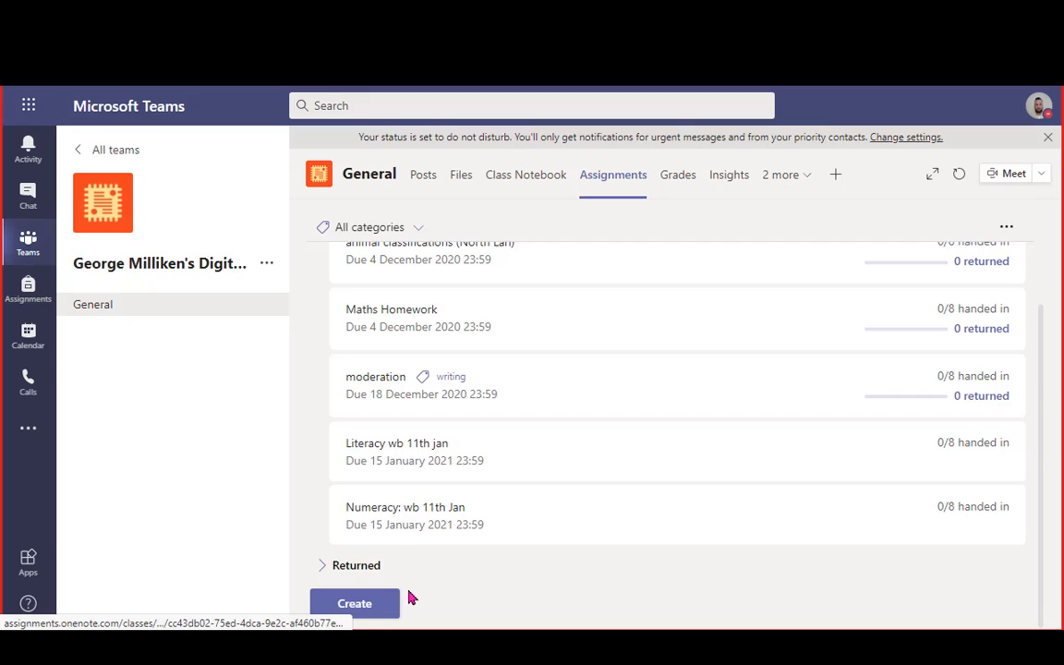
left_click(370, 617)
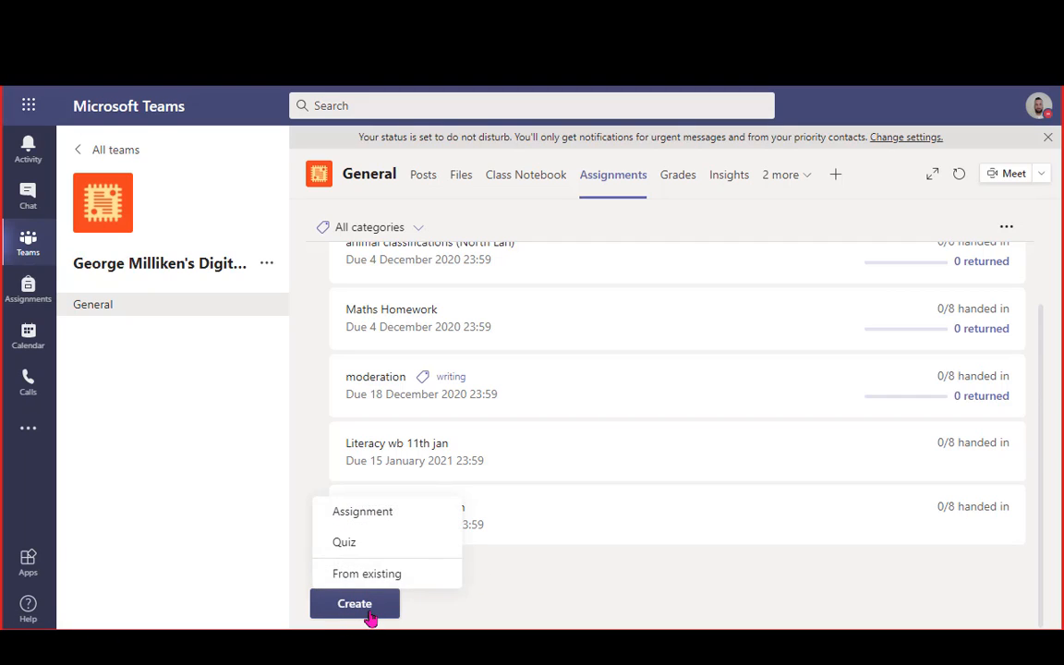
left_click(361, 514)
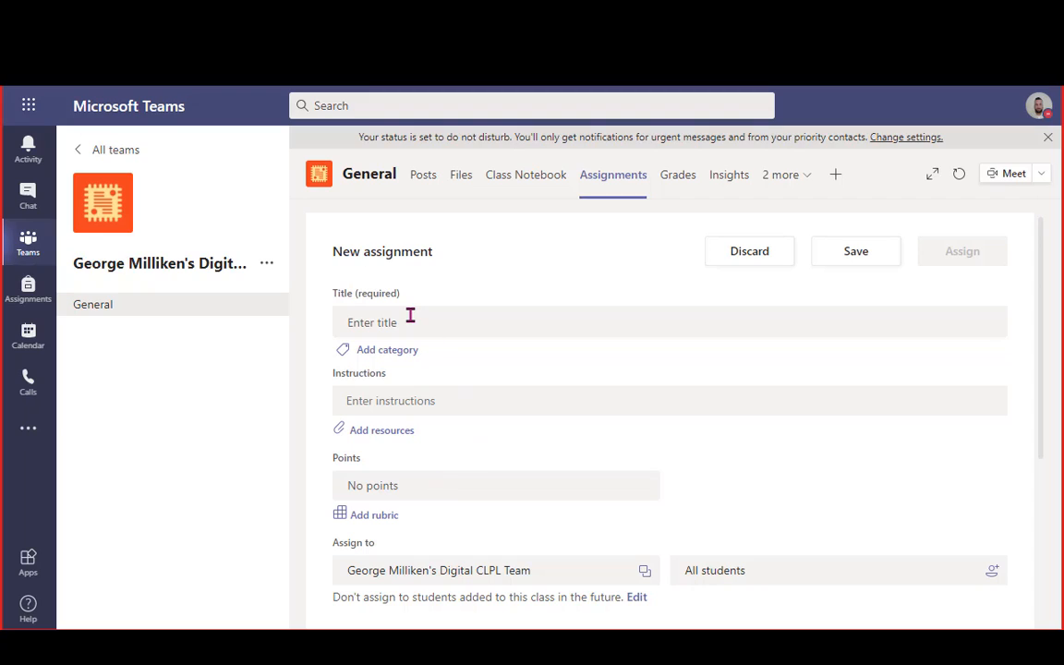
Review the title, instructions and due date fields of the new assignment, and try entering 10 points before clearing the value.
left_click(410, 316)
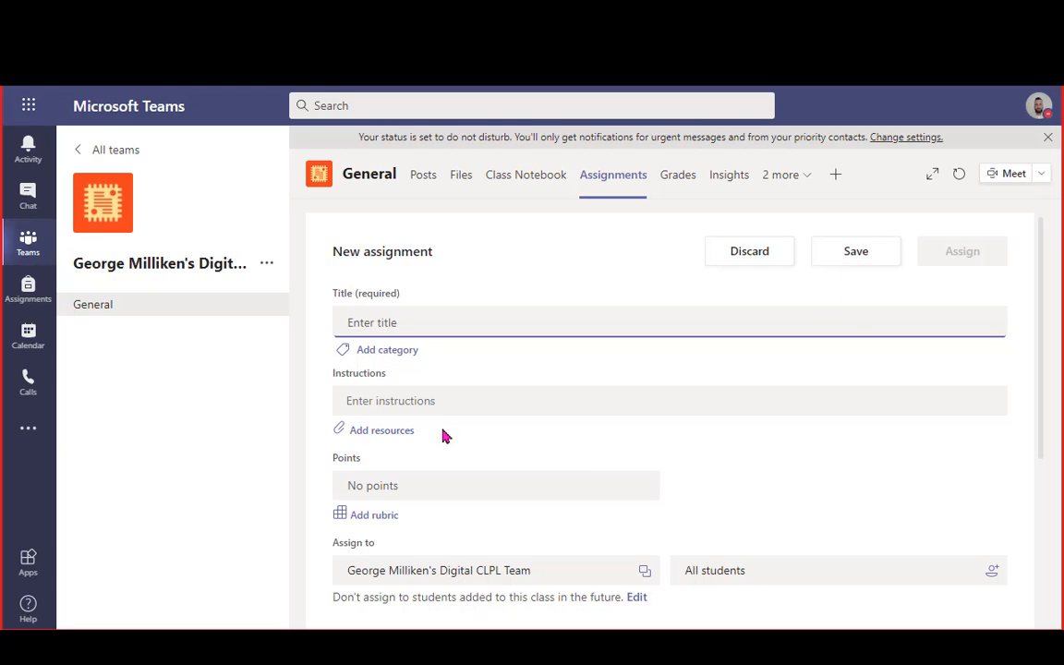
left_click(429, 394)
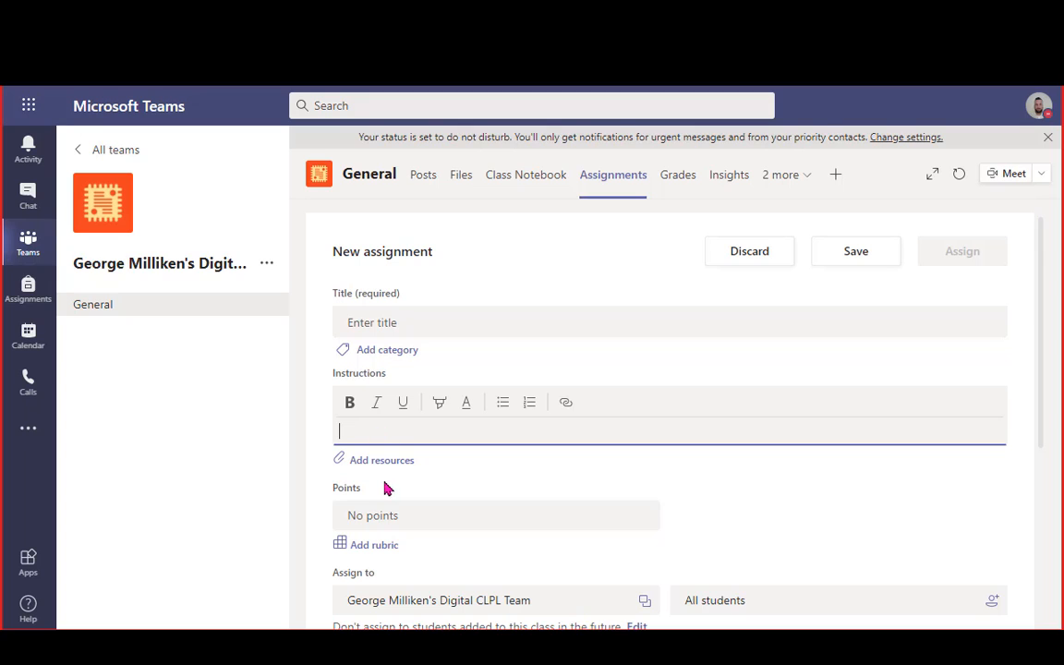
scroll(412, 462, "down", 2)
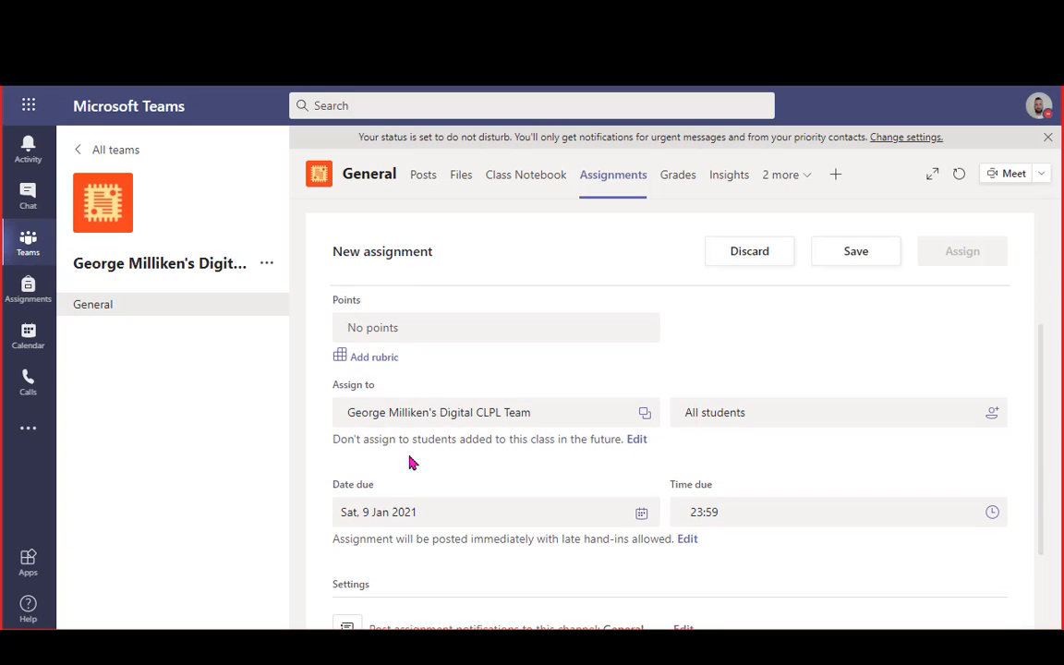
left_click(412, 330)
scroll(466, 408, "up", 2)
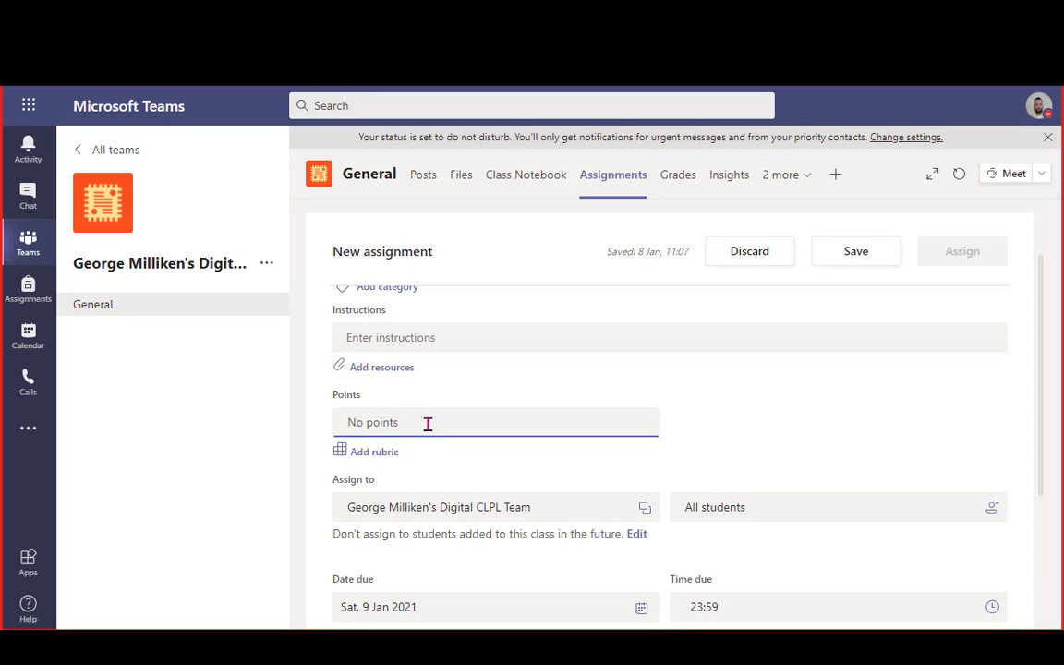
type("10")
key("BackSpace")
Choose the existing "place value" rubric for the assignment, and try its points option on and off.
left_click(382, 461)
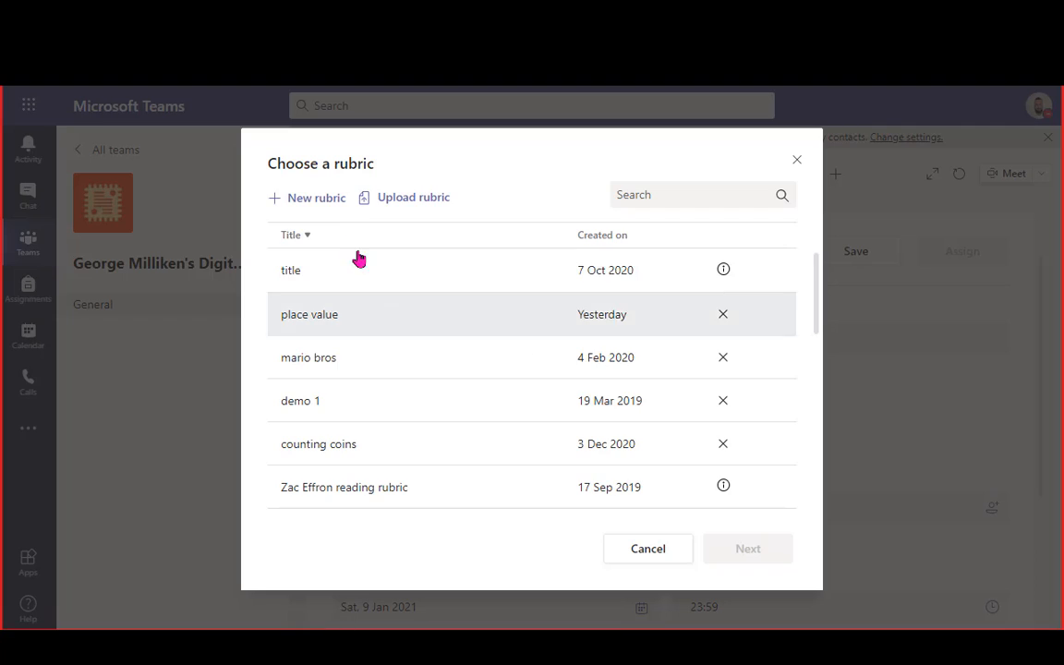
left_click(314, 319)
left_click(763, 560)
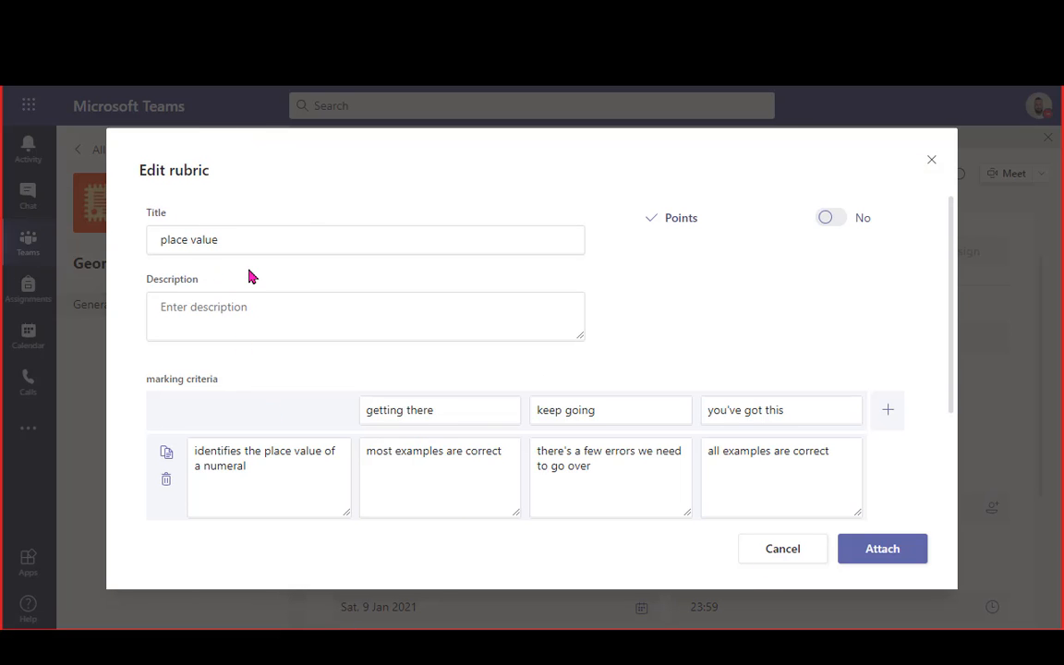
left_click(835, 219)
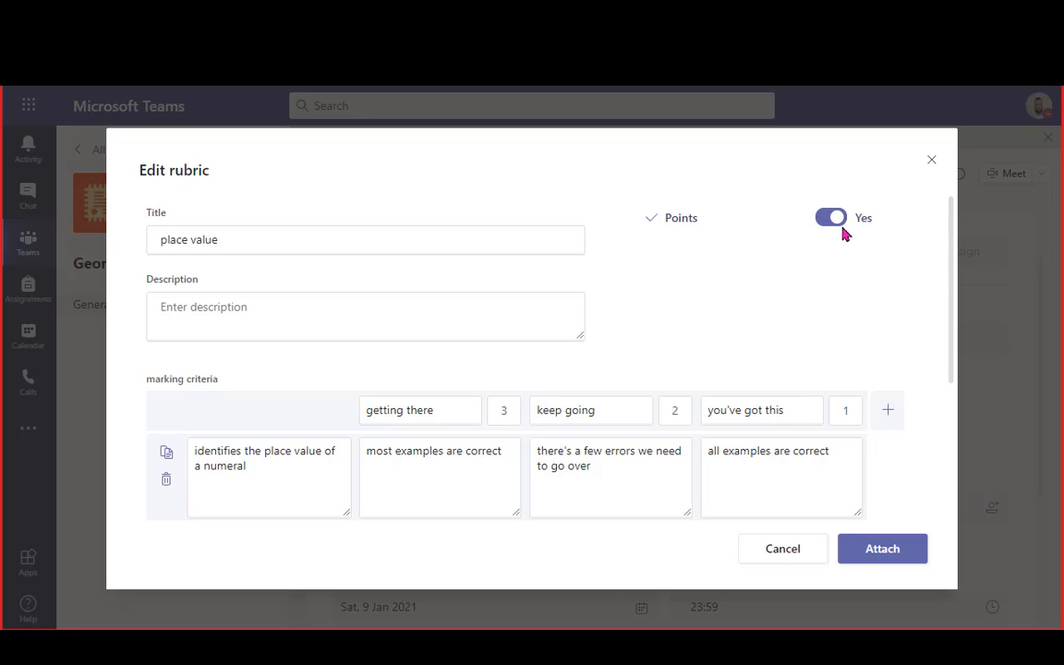
left_click(832, 220)
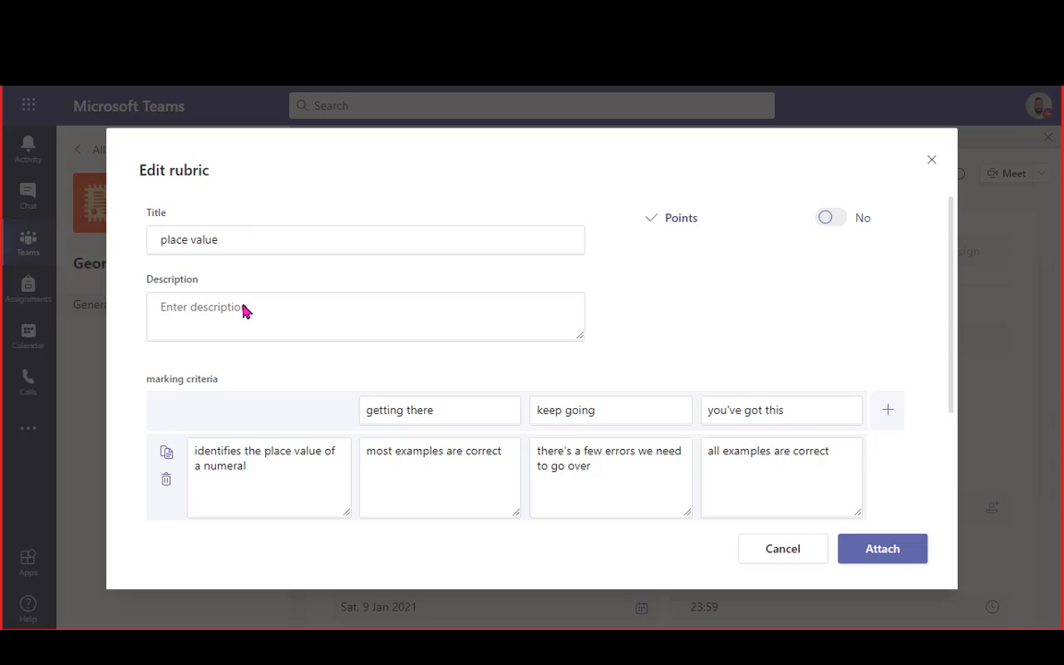
Examine the rubric's "getting there", "keep going" and "you've got this" columns and their descriptions for the numeral place value criterion.
scroll(184, 388, "down", 2)
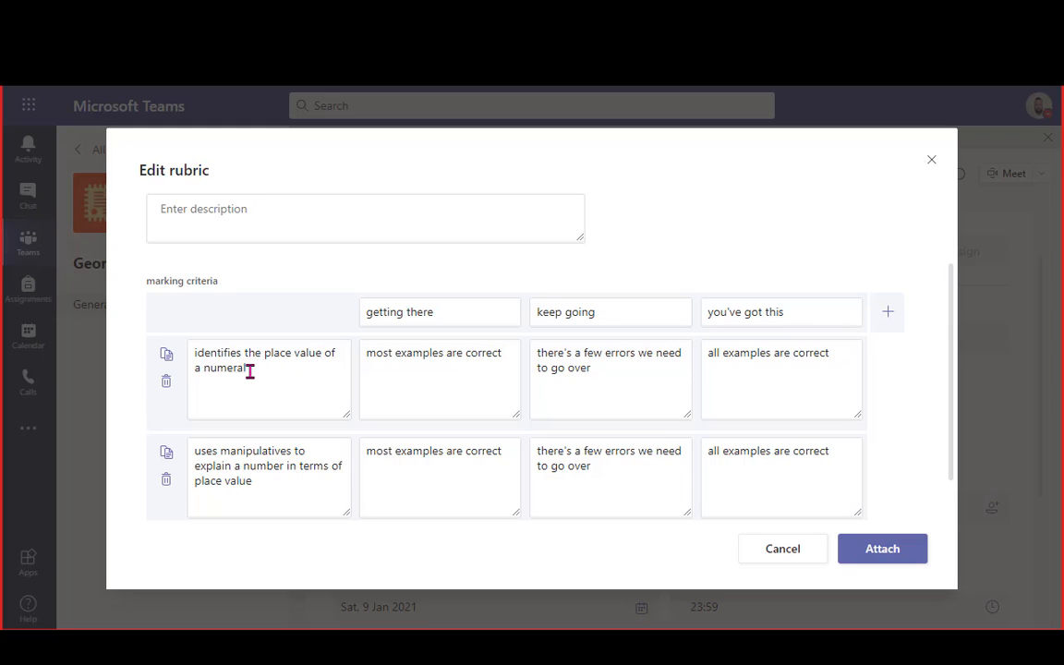
left_click(402, 313)
left_click_drag(520, 310, 765, 305)
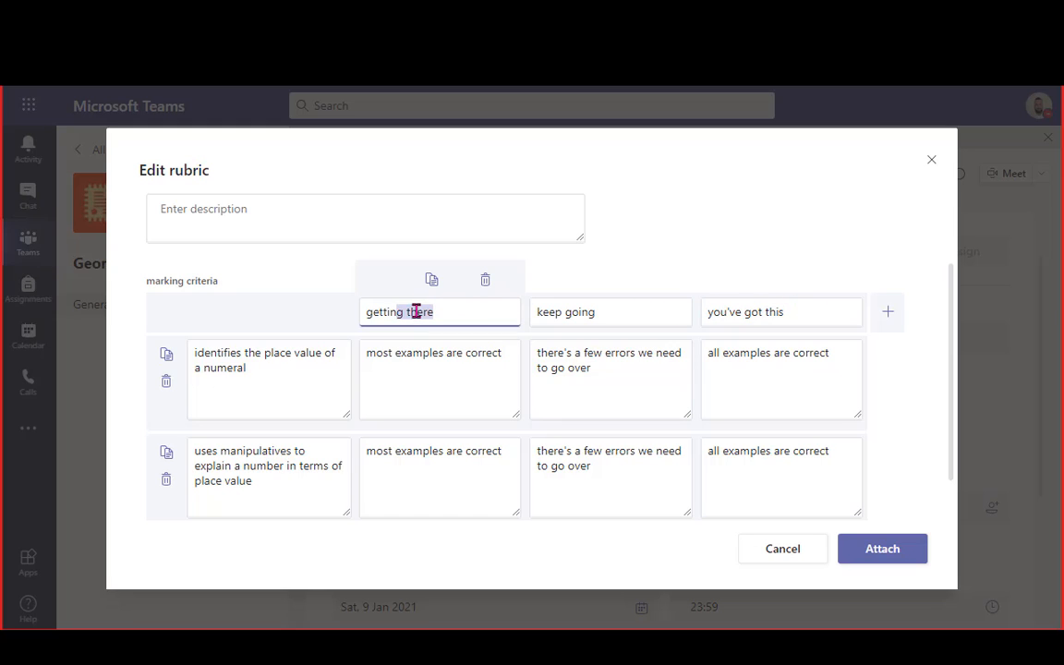
left_click(799, 312)
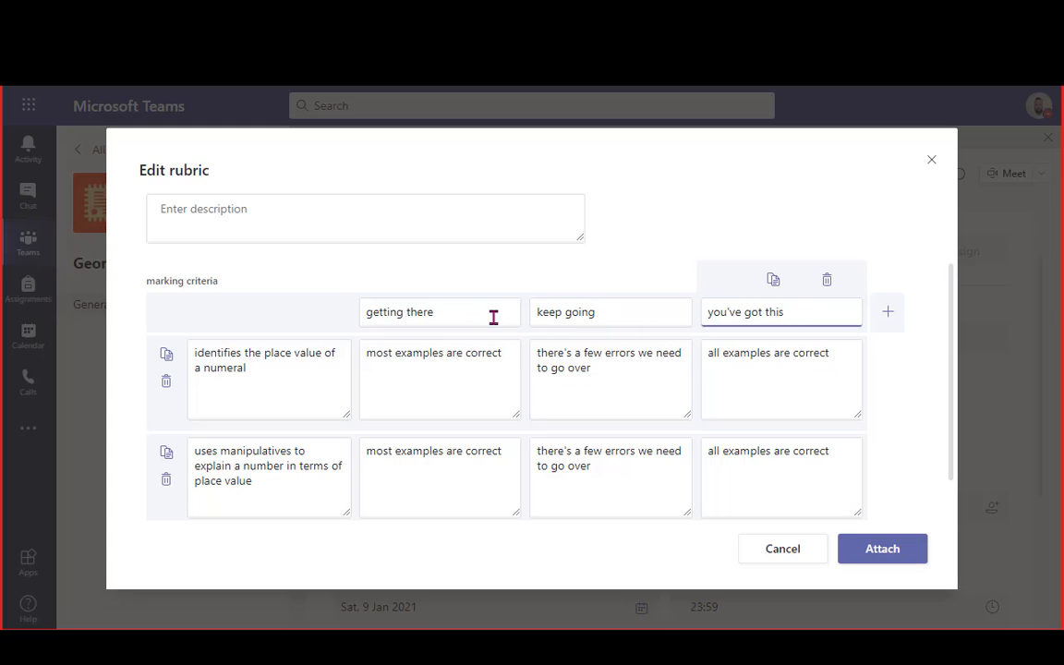
left_click(438, 355)
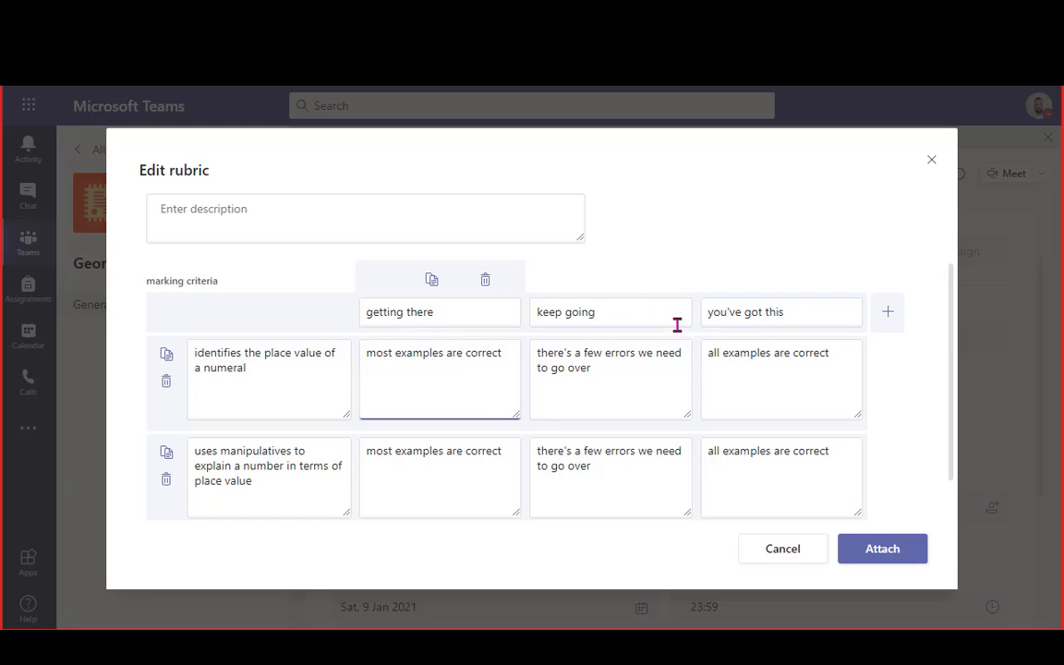
left_click(541, 312)
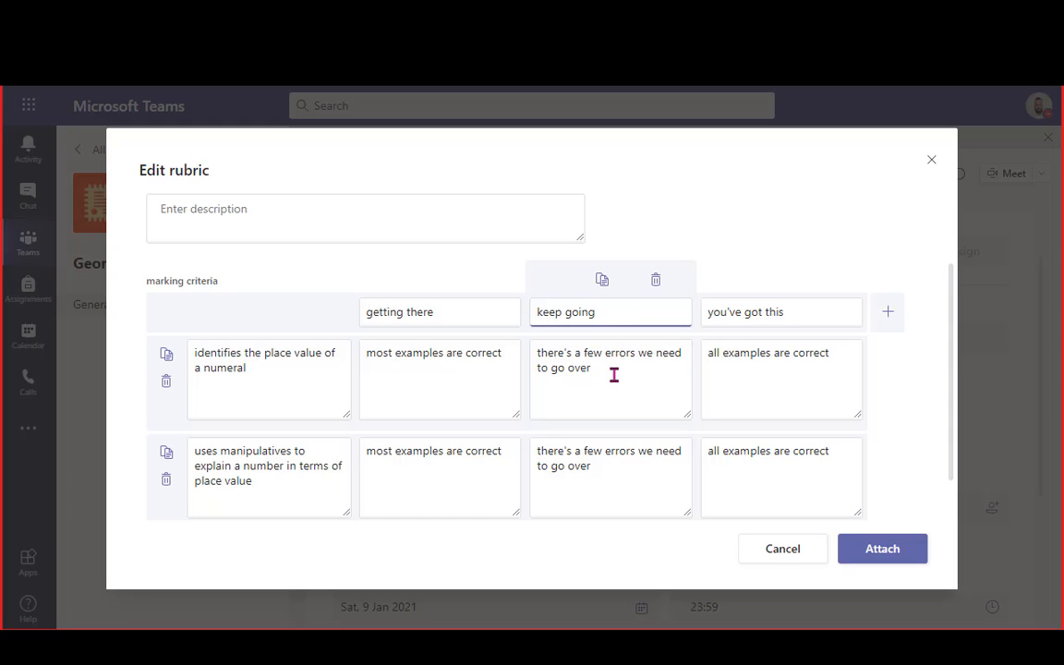
left_click(798, 309)
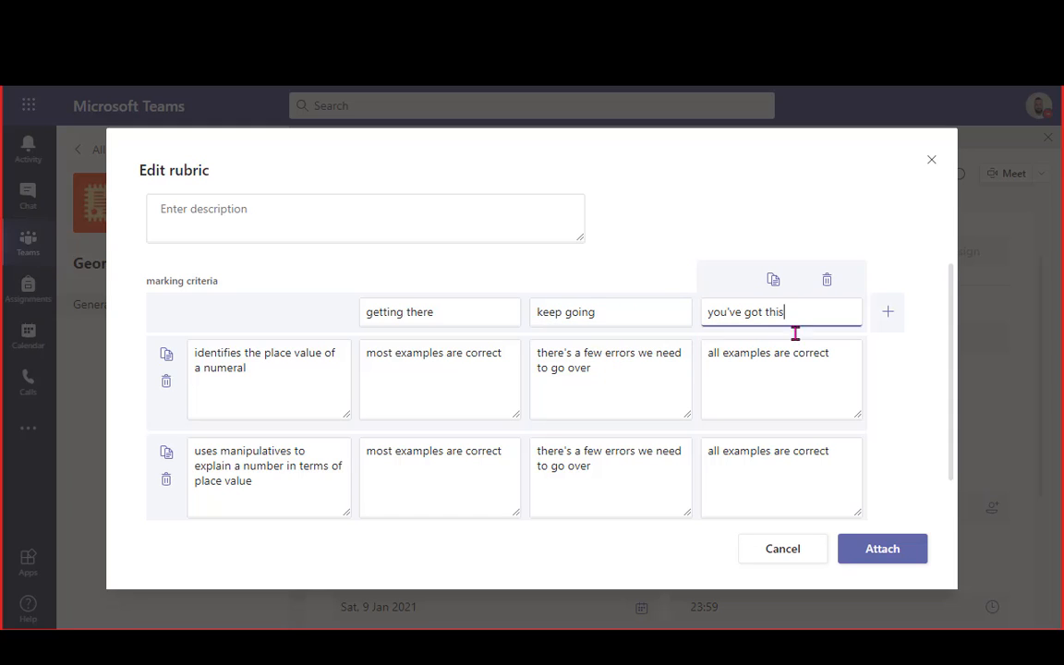
left_click_drag(855, 416, 746, 421)
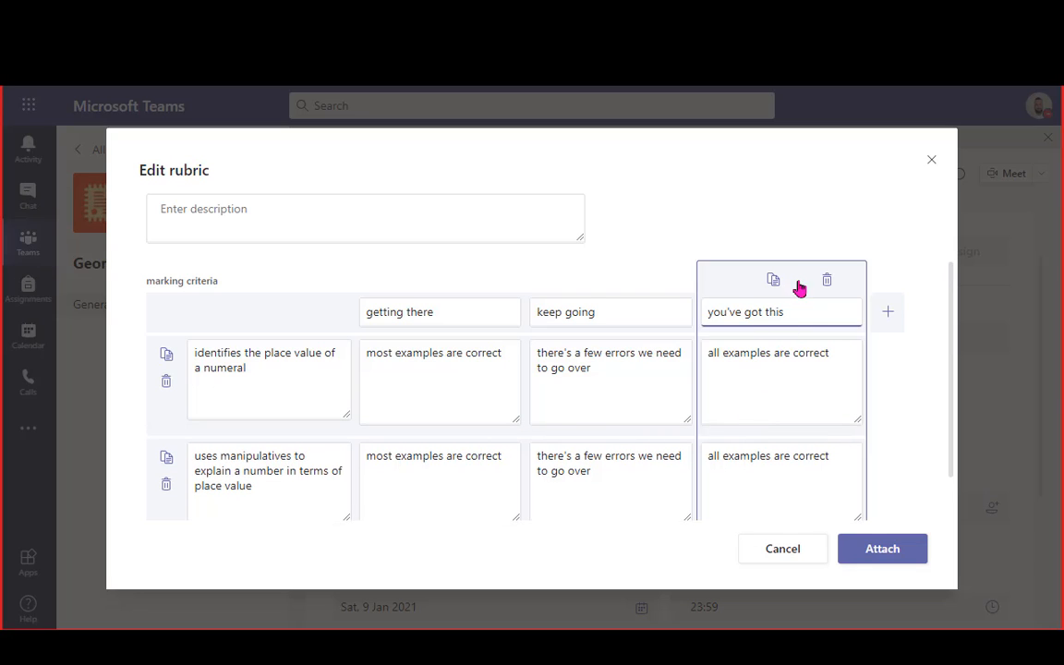
left_click_drag(670, 283, 597, 284)
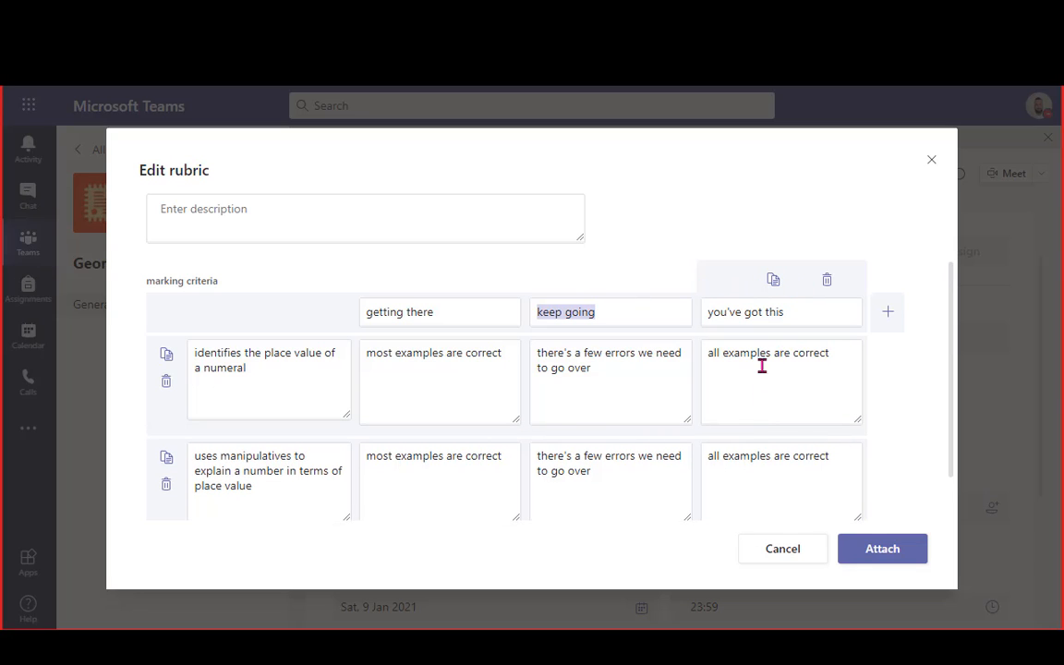
left_click(806, 393)
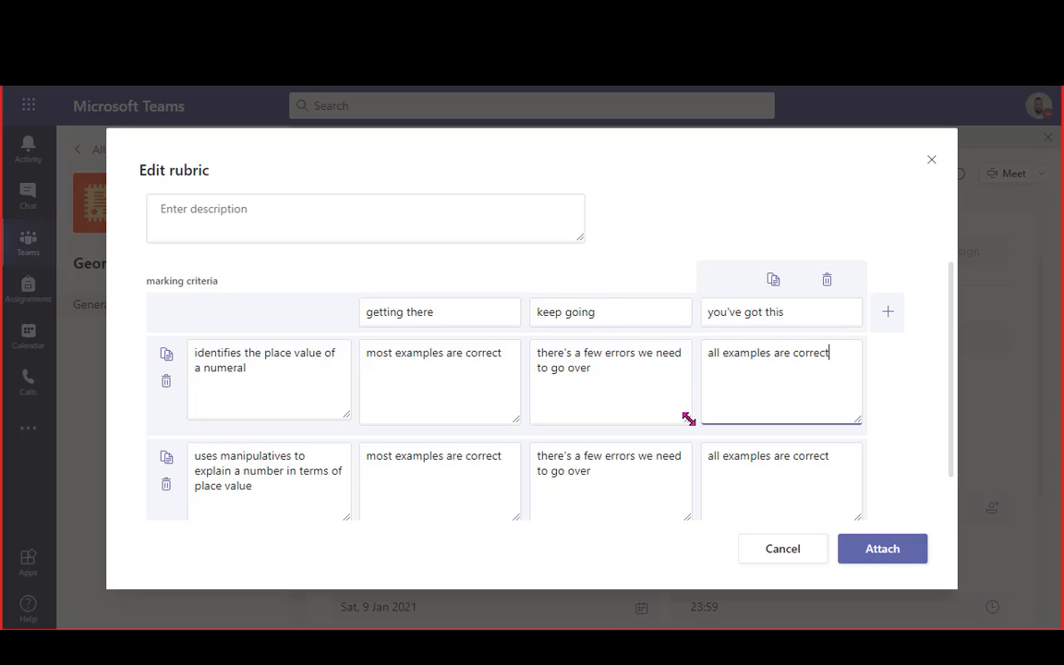
mouse_move(688, 419)
left_mouse_down()
mouse_move(715, 482)
mouse_move(687, 420)
left_mouse_up()
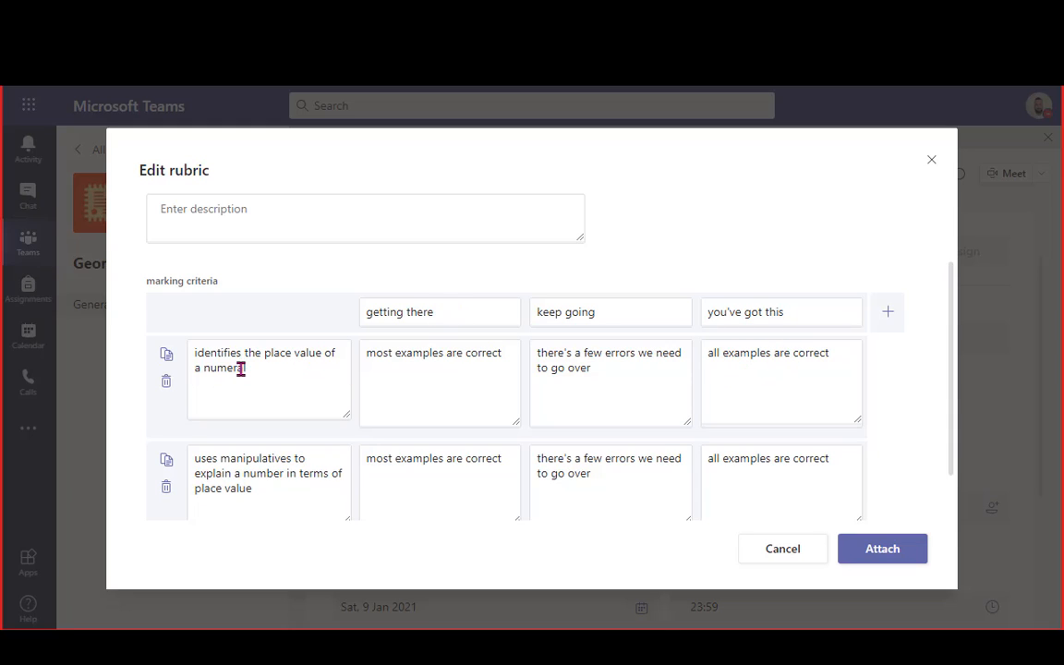
left_click_drag(214, 364, 748, 362)
left_click(747, 362)
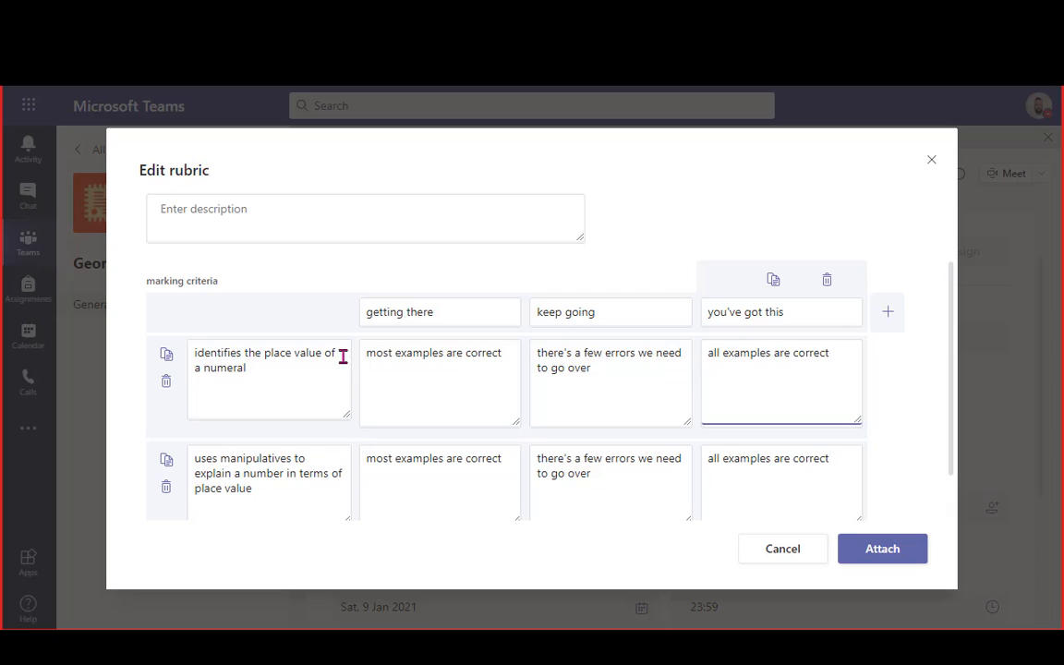
Duplicate the "identifies the place value of a numeral" criterion, review the "keep going" and "getting there" columns, and delete the duplicate row.
left_click(167, 358)
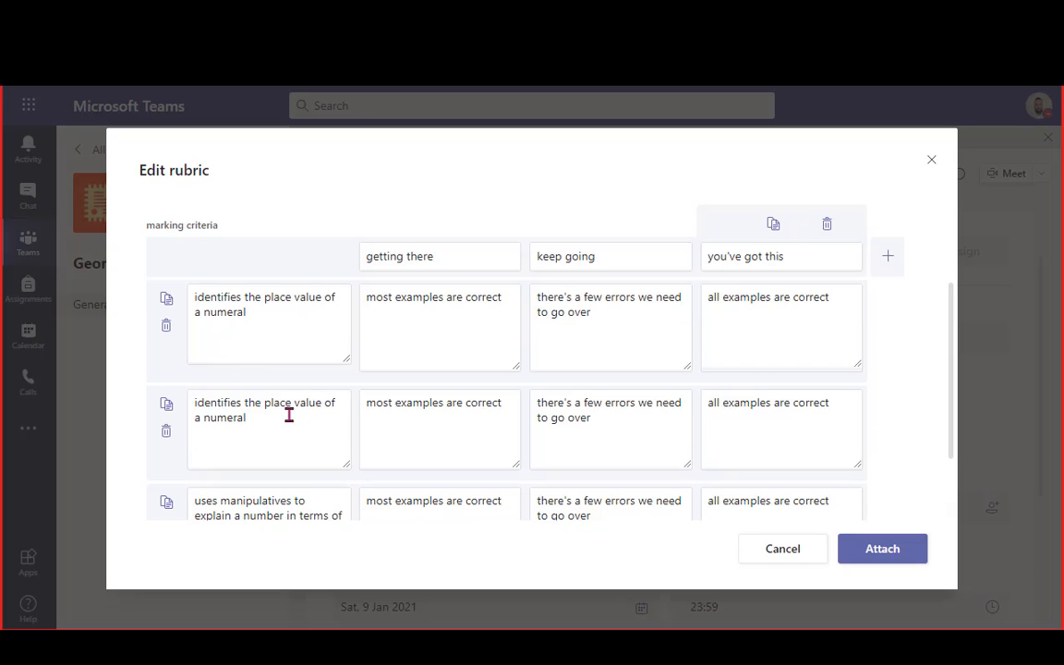
left_click_drag(291, 418, 174, 409)
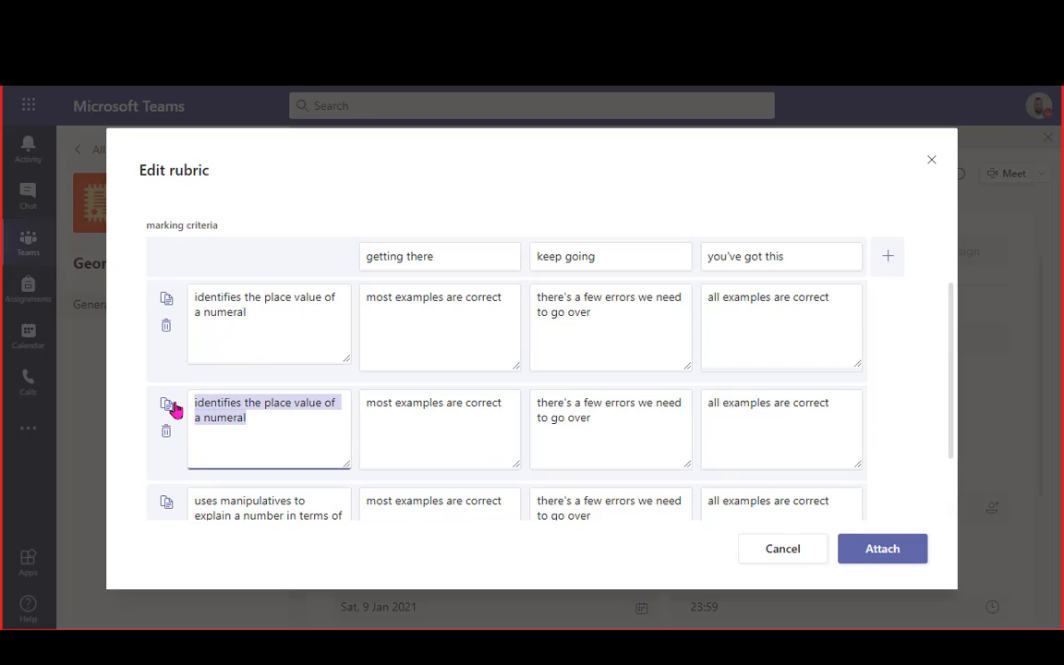
scroll(368, 413, "down", 2)
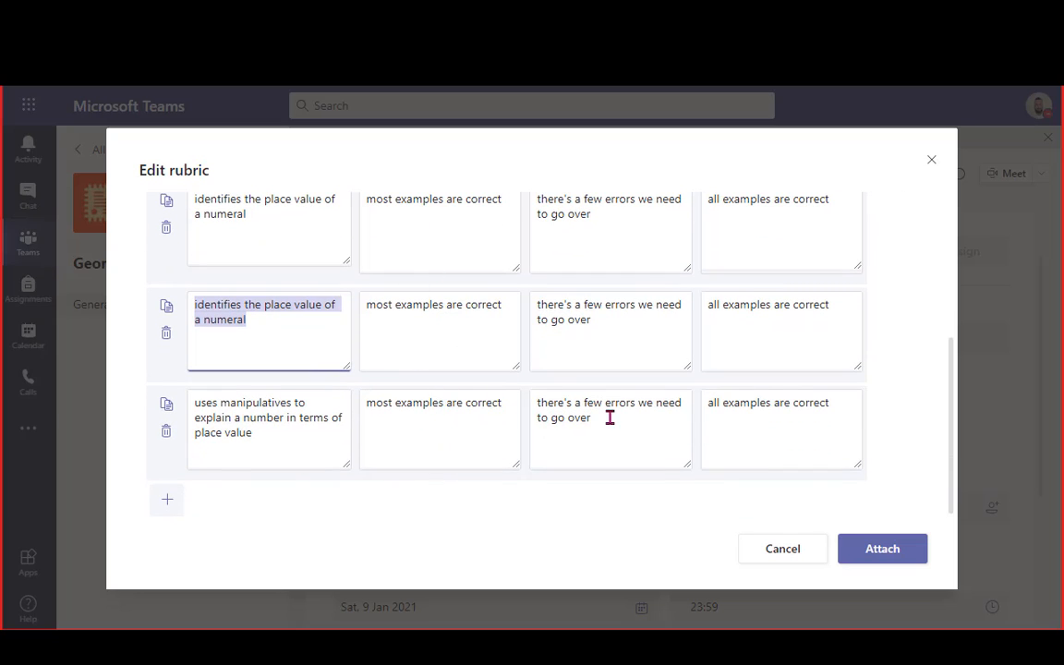
scroll(460, 365, "up", 2)
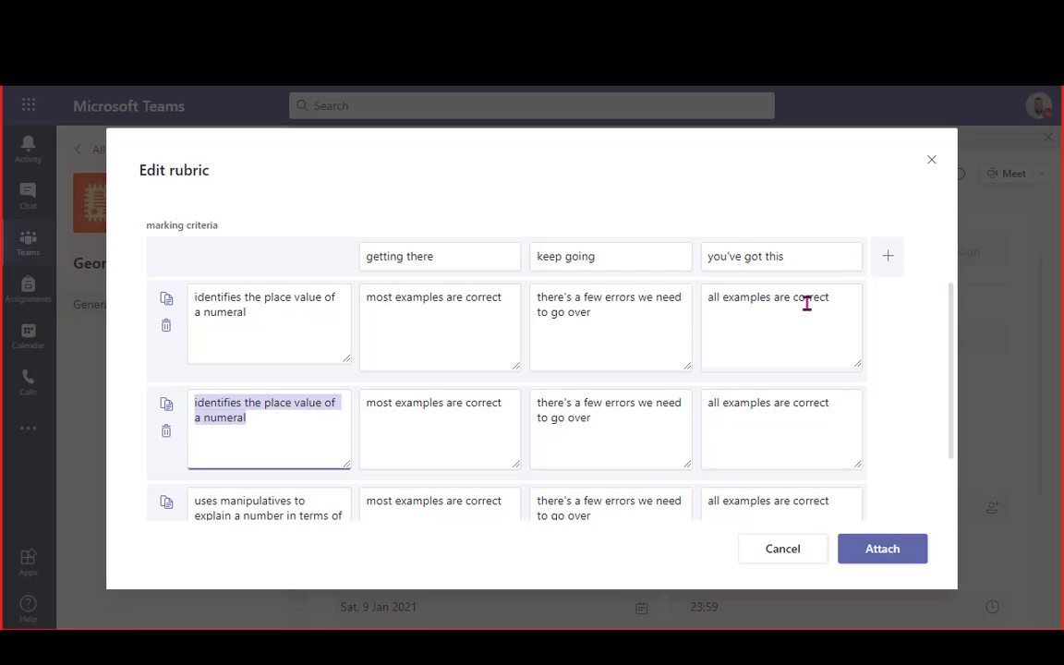
left_click(556, 255)
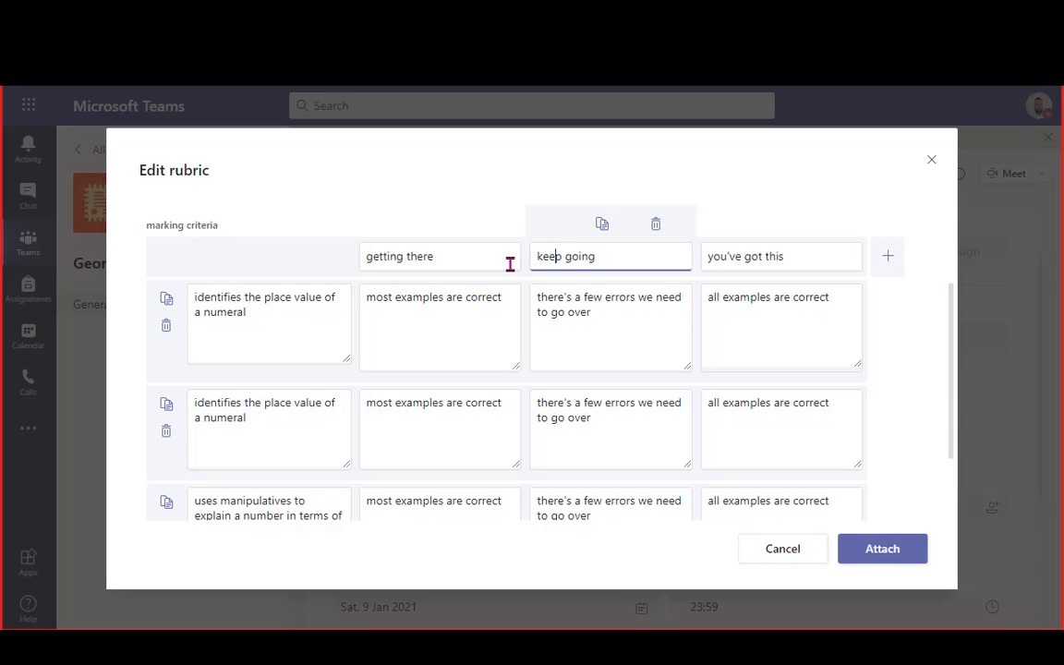
left_click_drag(613, 260, 536, 256)
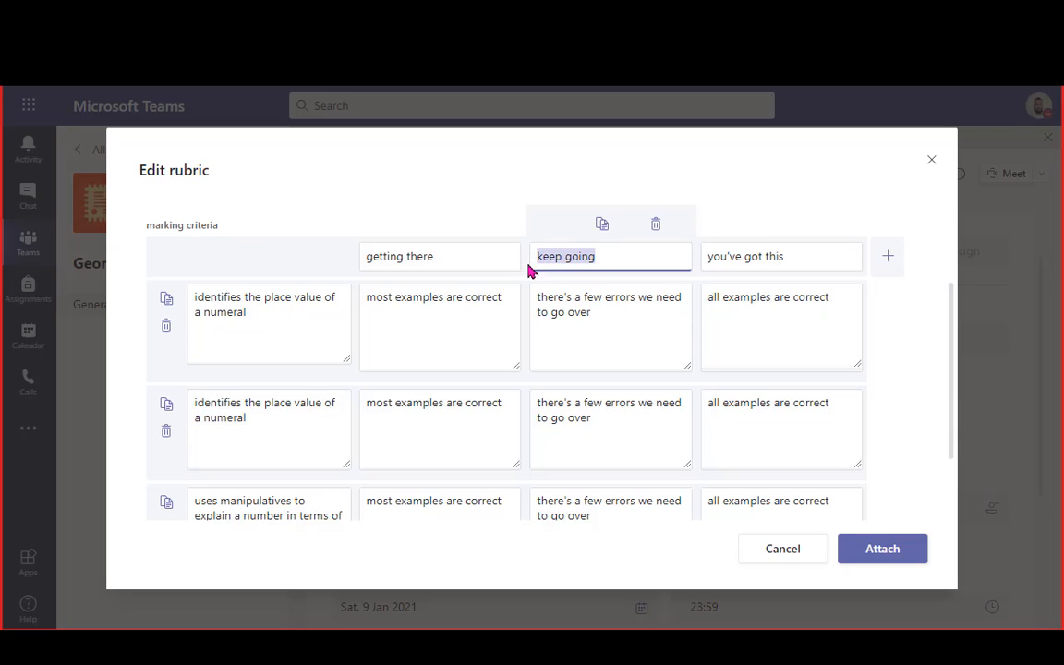
left_click(610, 315)
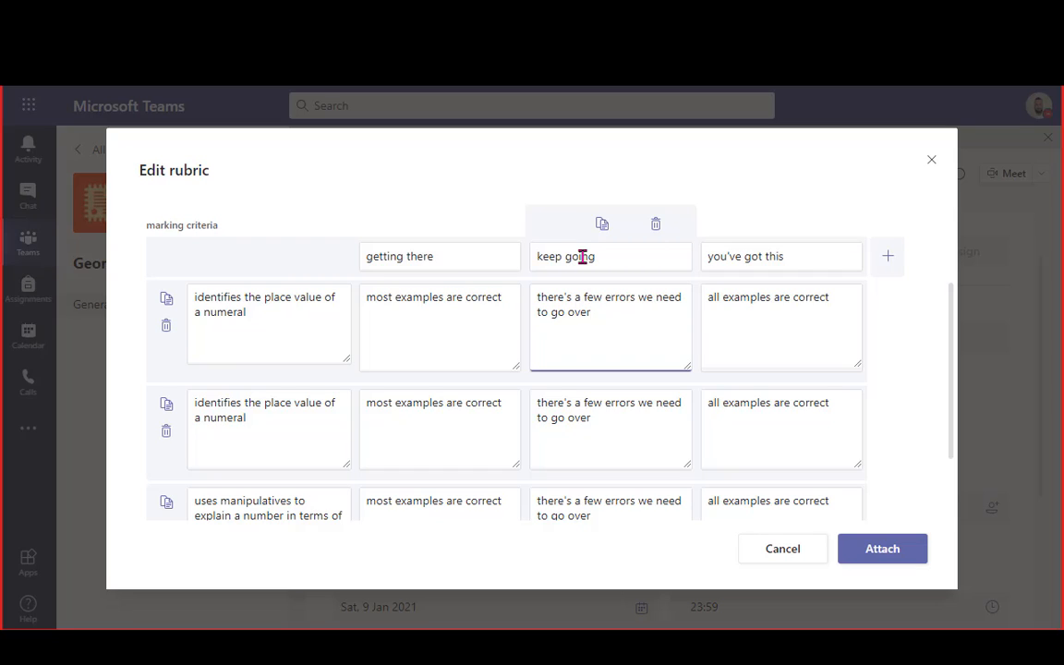
left_click_drag(436, 256, 350, 264)
left_click(513, 296)
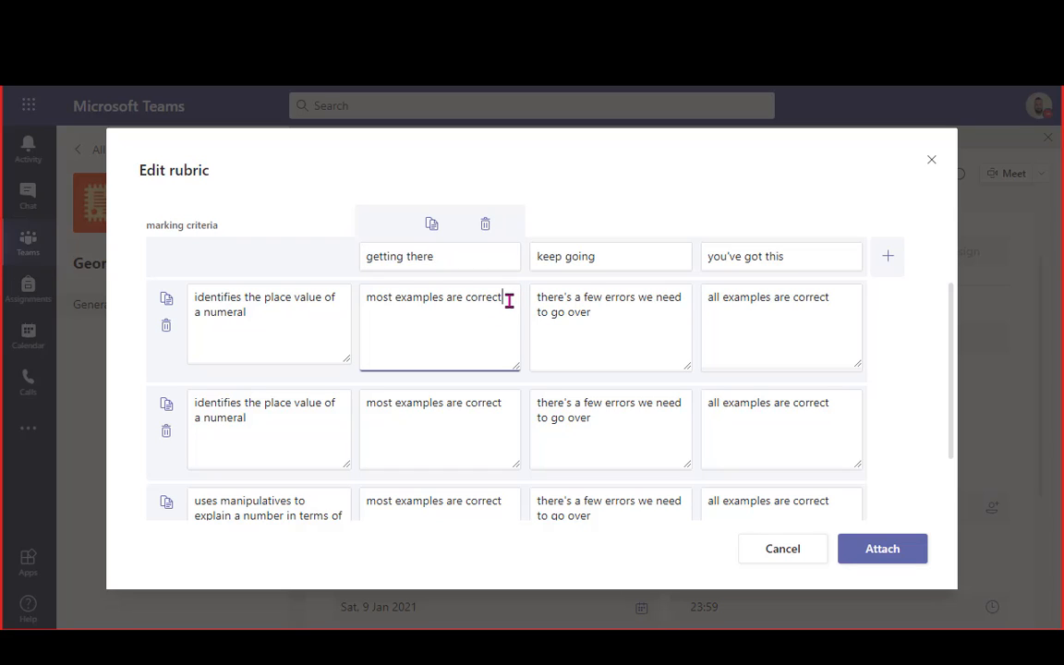
left_click(161, 433)
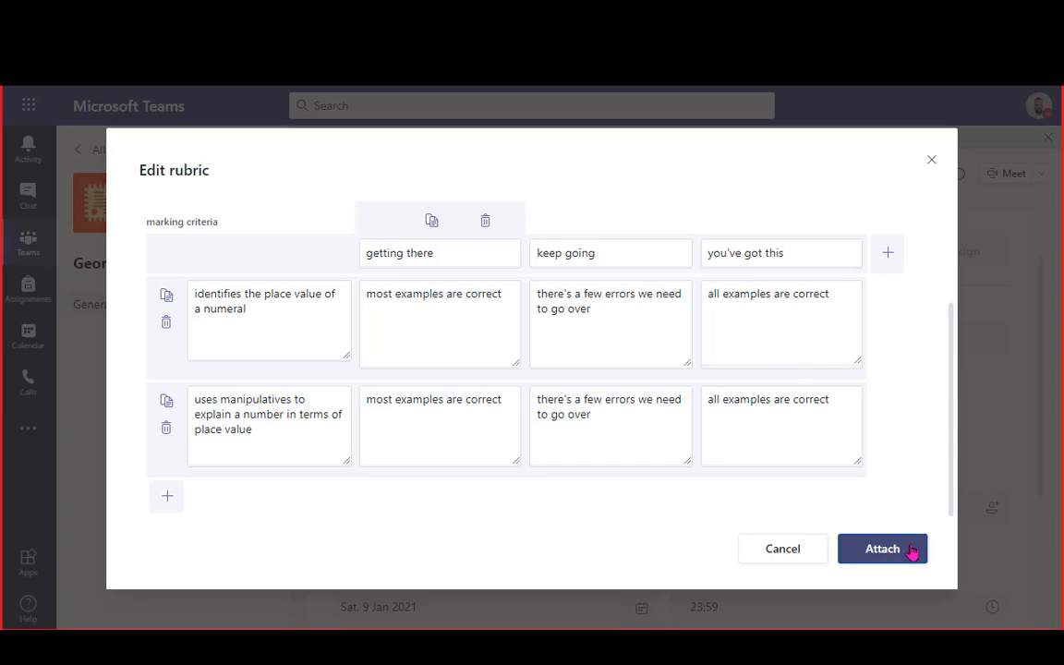
Attach the "place value" rubric to the new assignment and open the choice of other classes to assign it to.
left_click(846, 558)
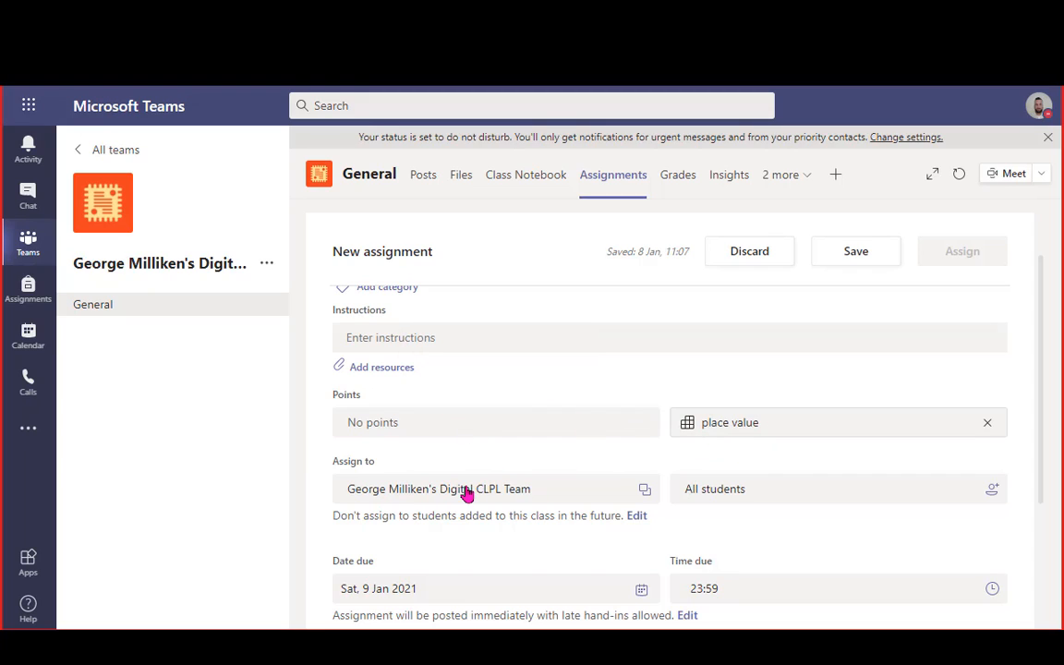
left_click(645, 491)
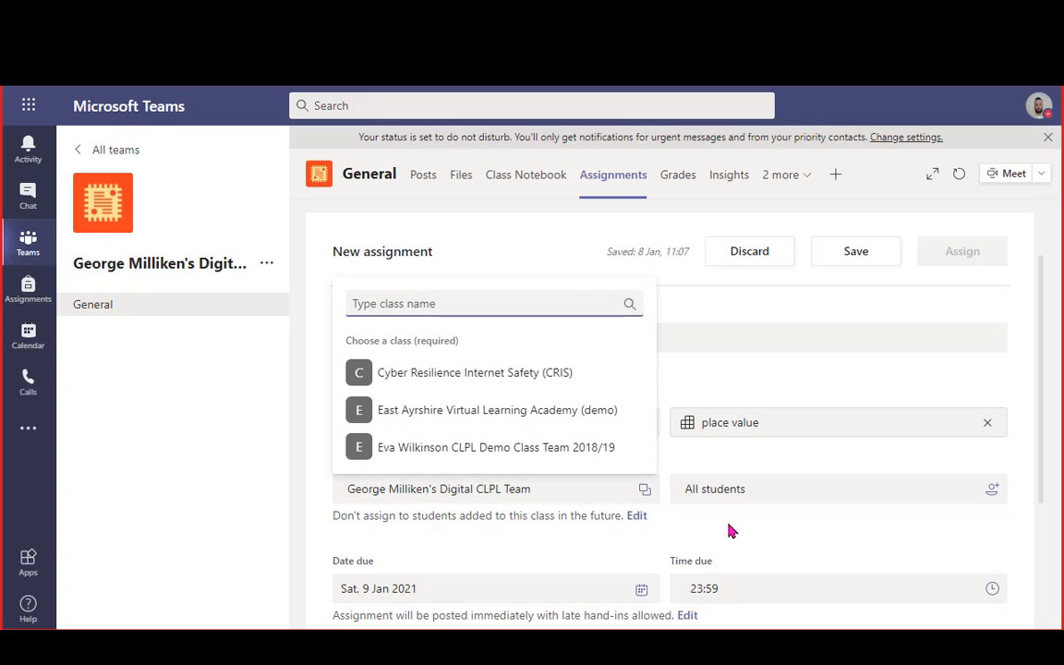
Close the class choice without adding a class, and review the individual students the assignment can be given to.
key("Escape")
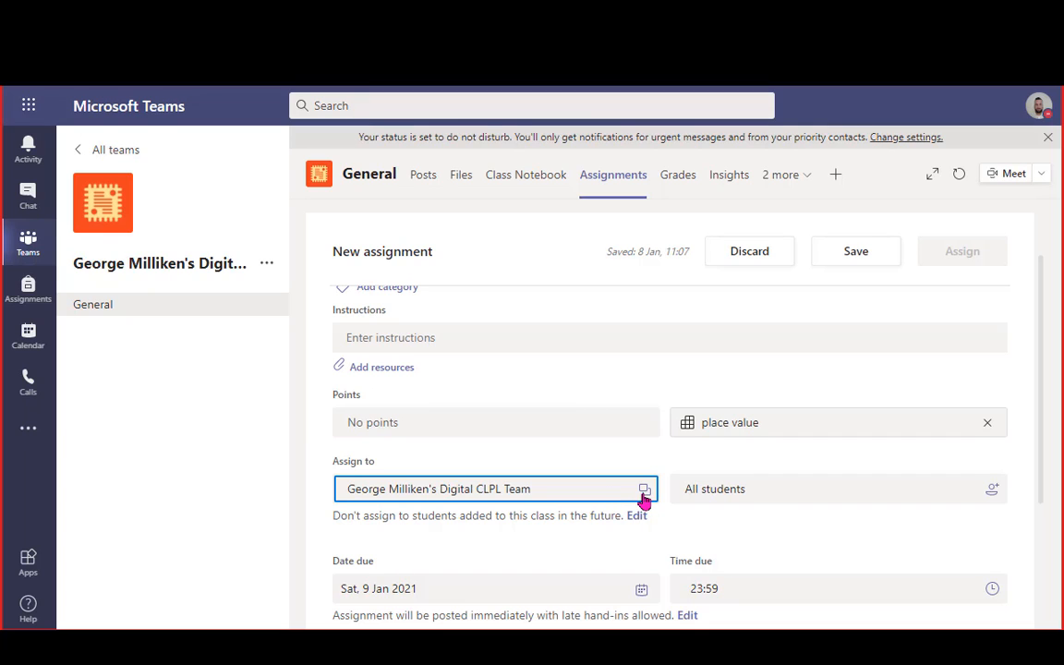
left_click(908, 497)
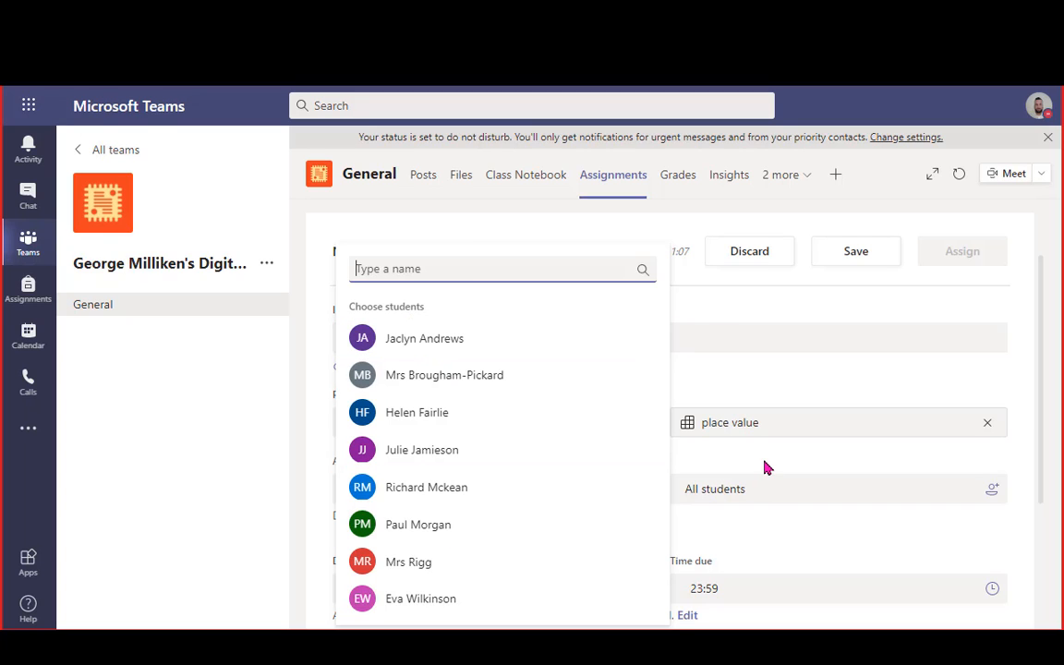
left_click(702, 490)
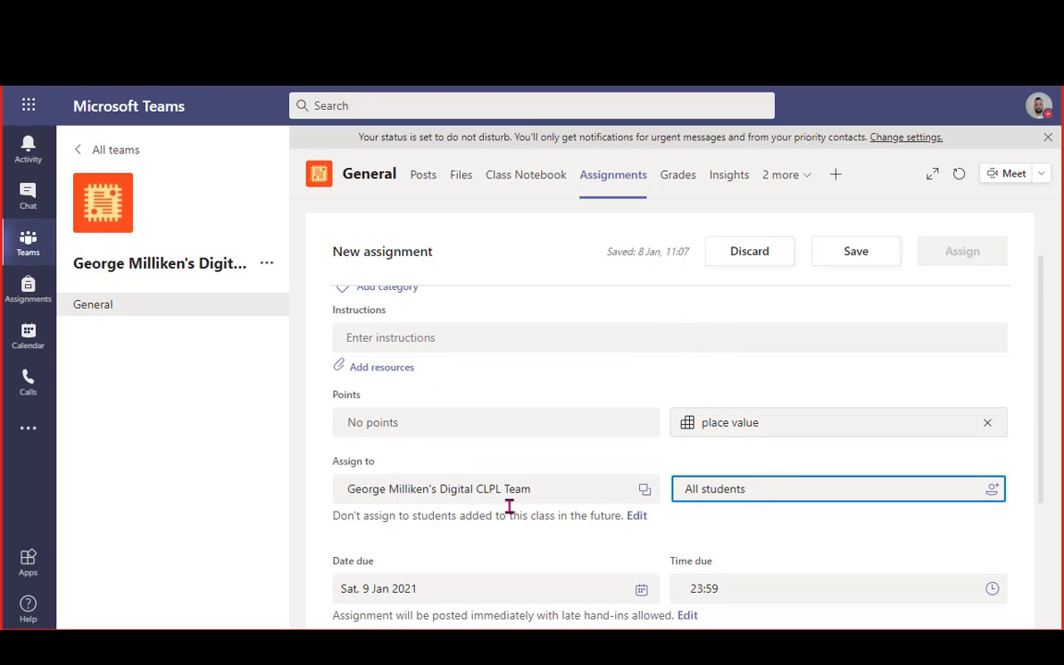
Set the new assignment's due date to Friday 15 January 2021.
scroll(499, 499, "down", 2)
left_click(440, 467)
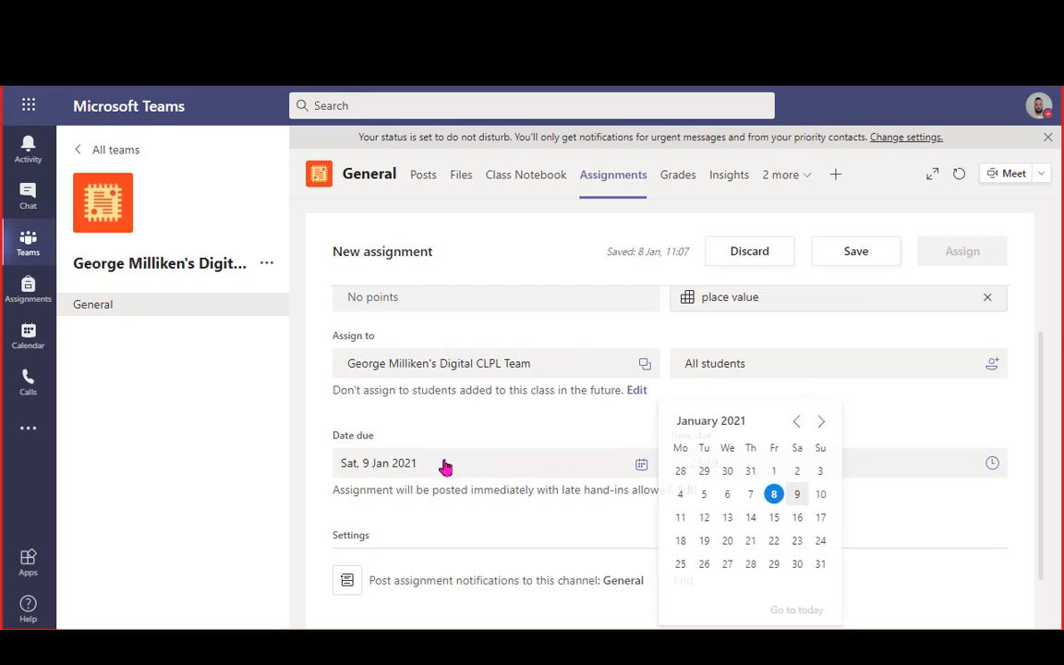
left_click(776, 520)
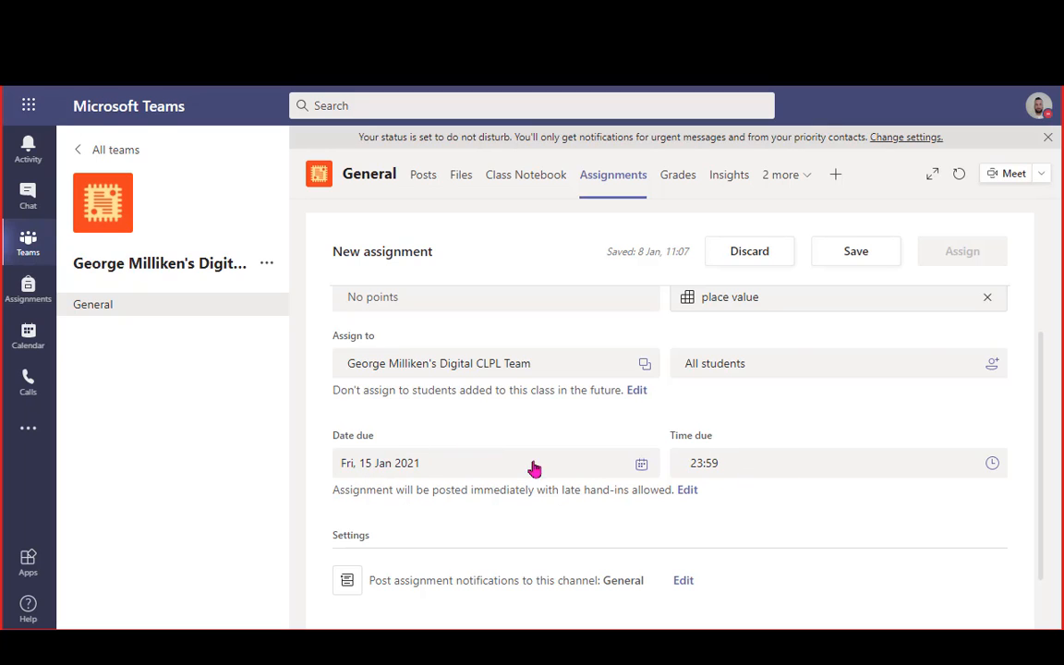
Review the OneDrive, Class Notebook and web link sources for adding resources to the assignment.
scroll(739, 516, "up", 4)
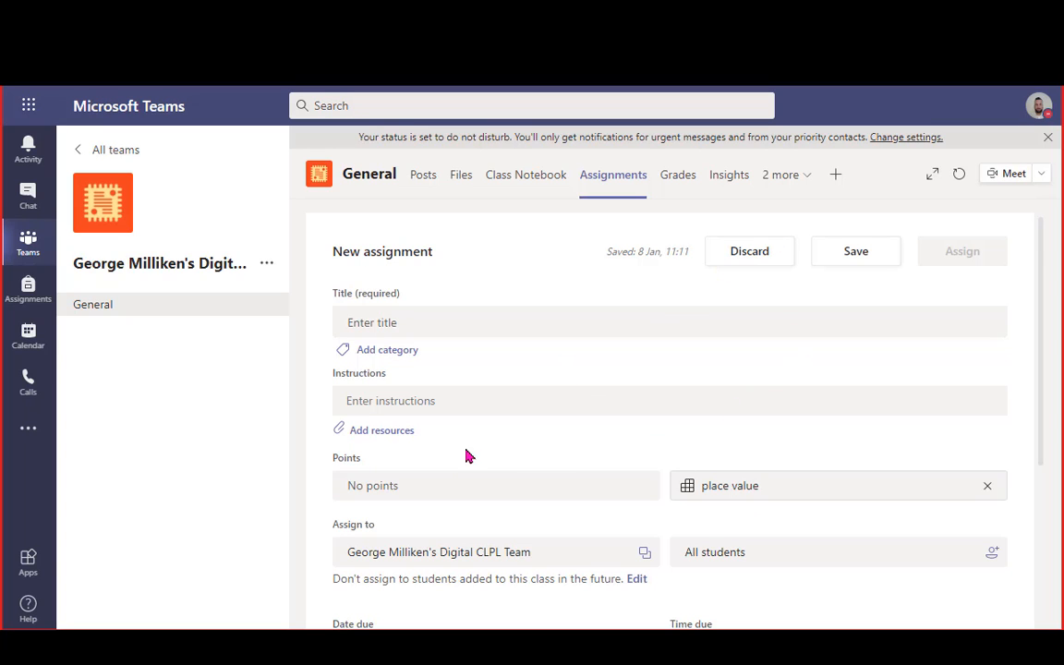
left_click(368, 431)
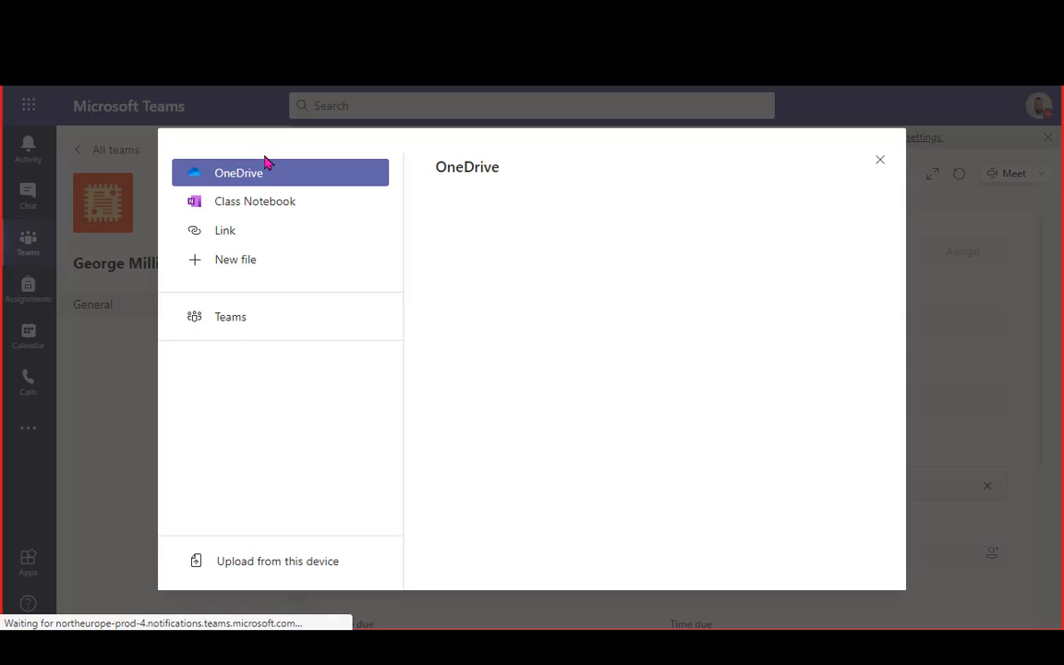
left_click(255, 203)
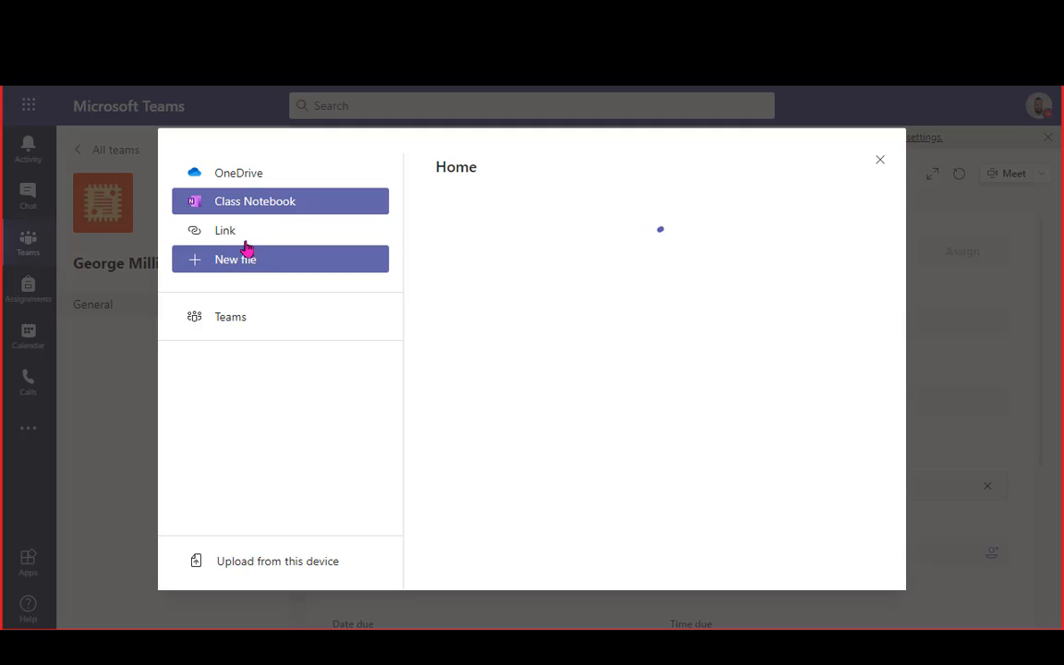
left_click(230, 232)
left_click(553, 214)
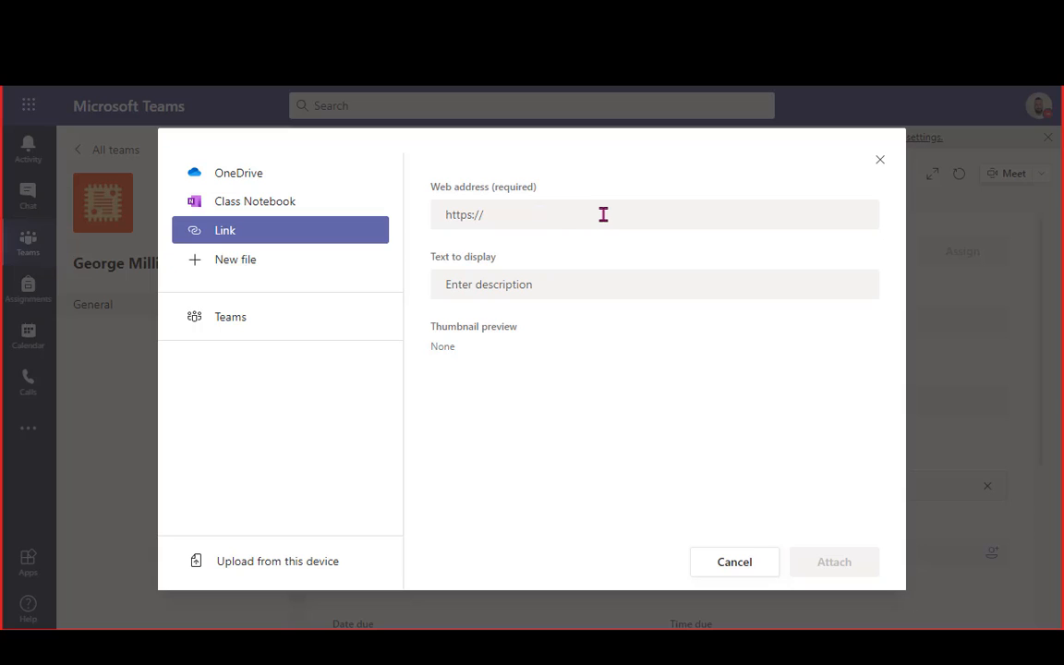
Attach a new Excel spreadsheet named "sdjkfljsaf" to the assignment and review its student editing options.
left_click(228, 267)
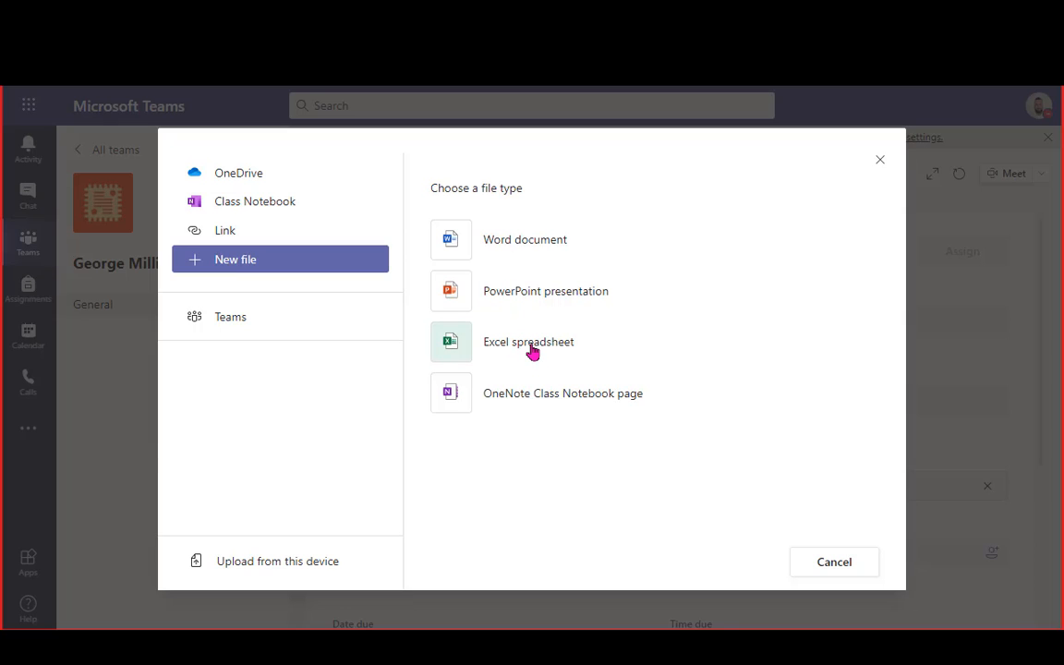
left_click(462, 351)
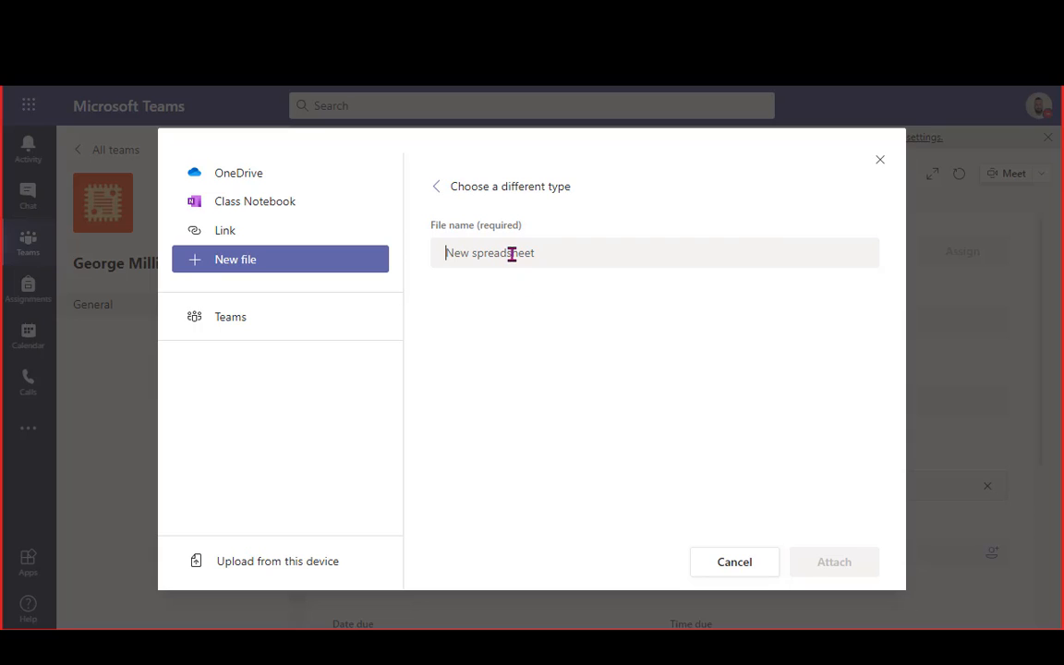
type("sdjkfljsaf")
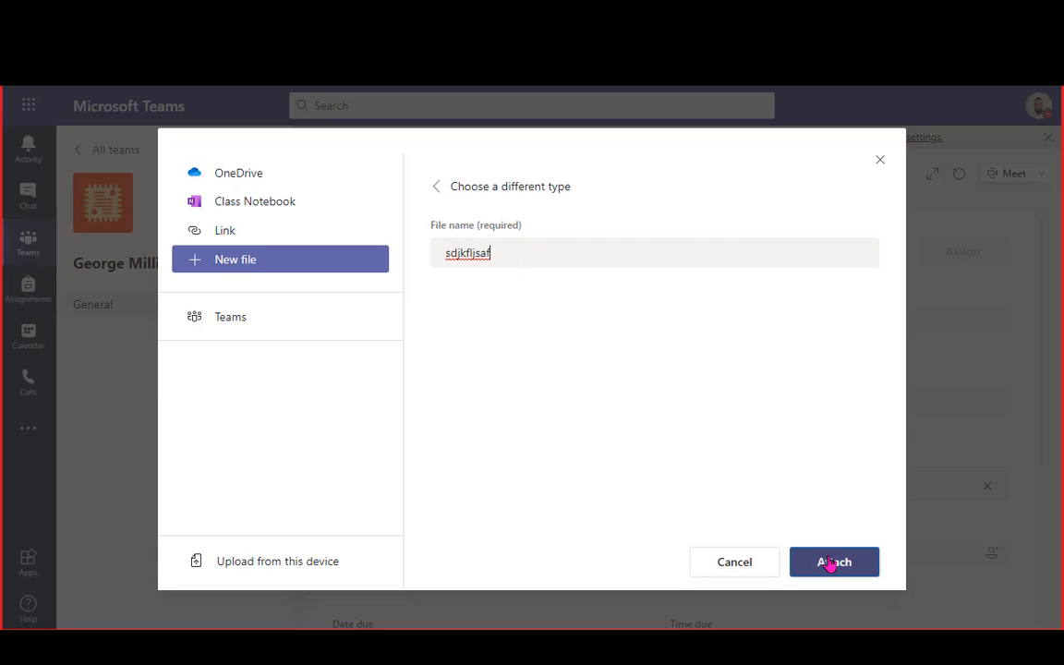
left_click(832, 563)
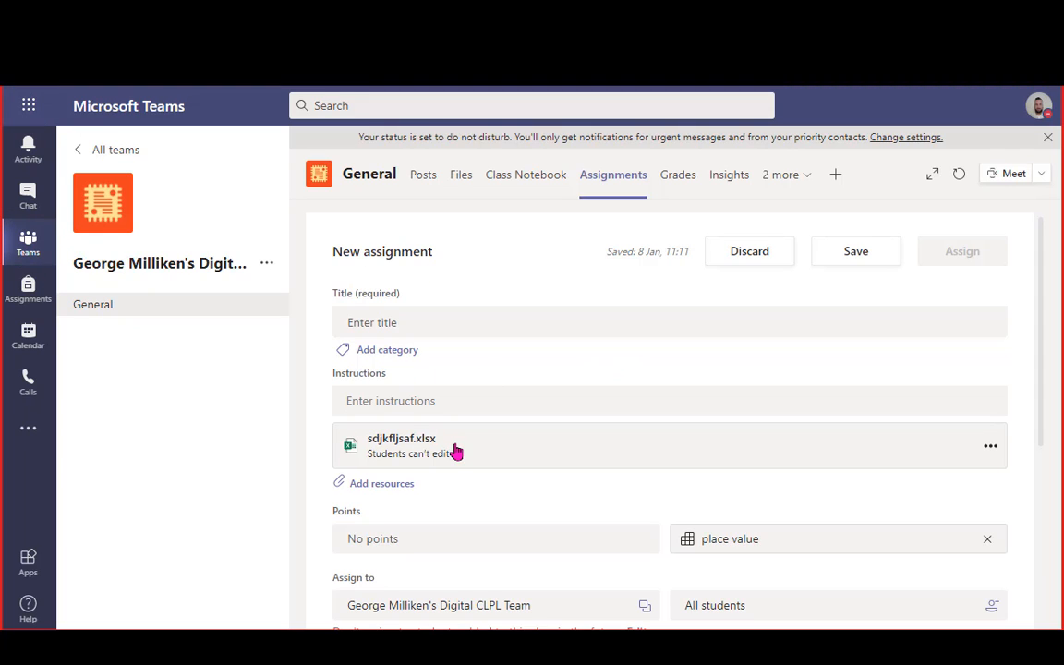
left_click(992, 449)
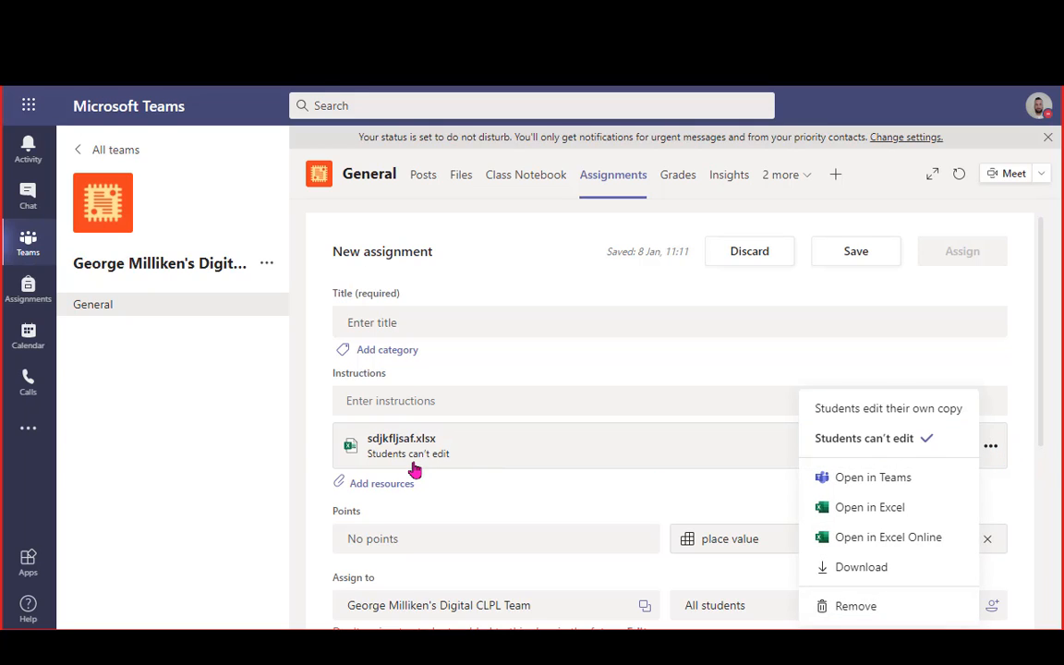
left_click(454, 493)
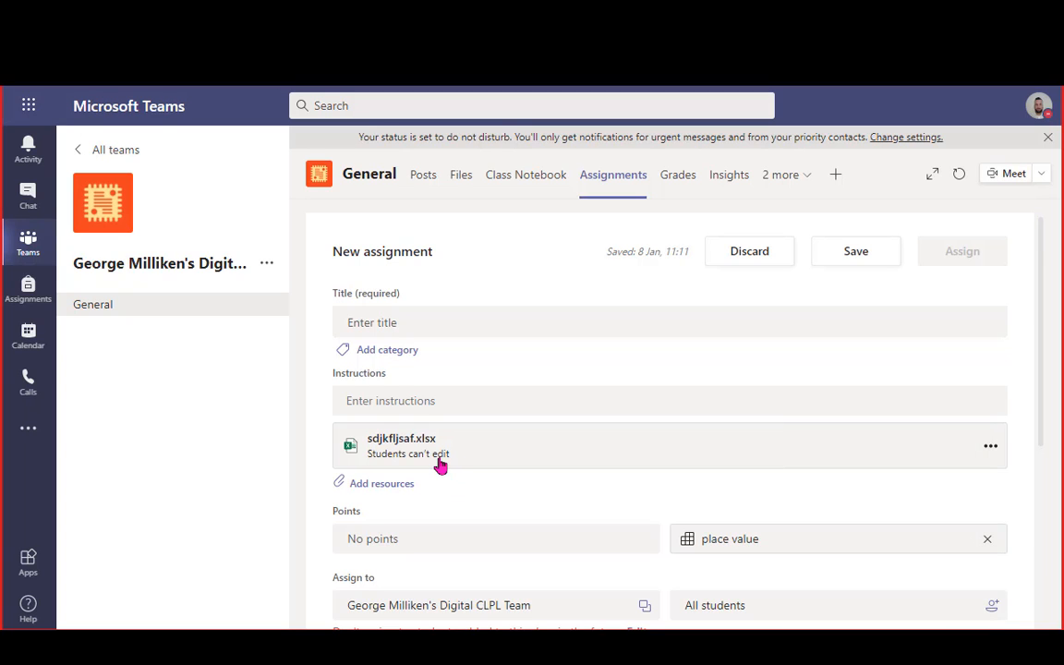
Attach a second new Excel spreadsheet named "cgasf" to the assignment.
left_click(394, 490)
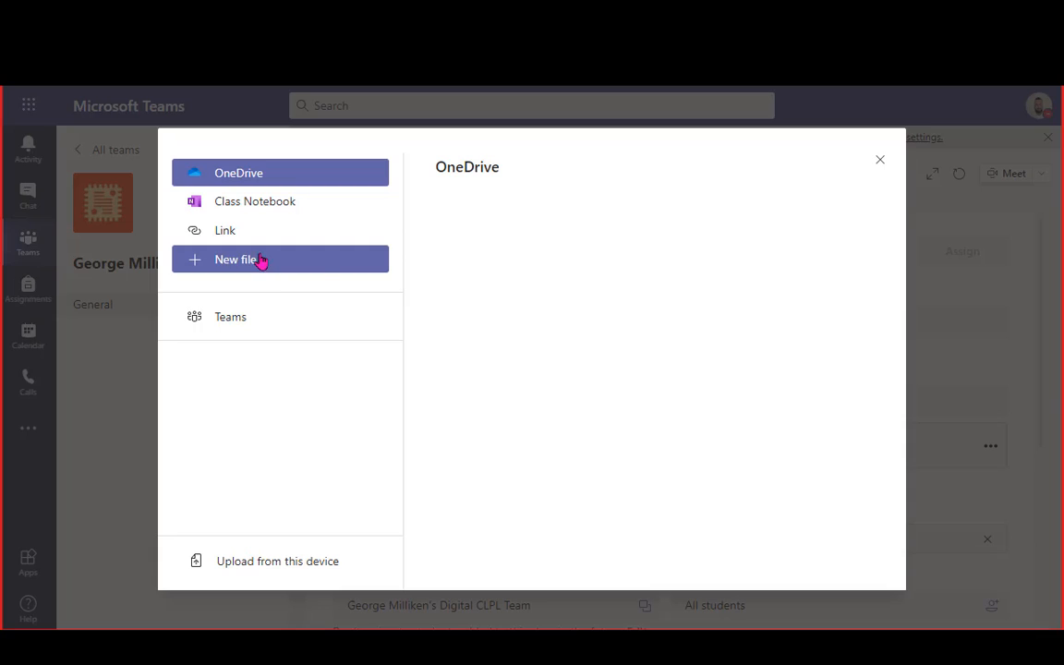
left_click(262, 259)
left_click(498, 355)
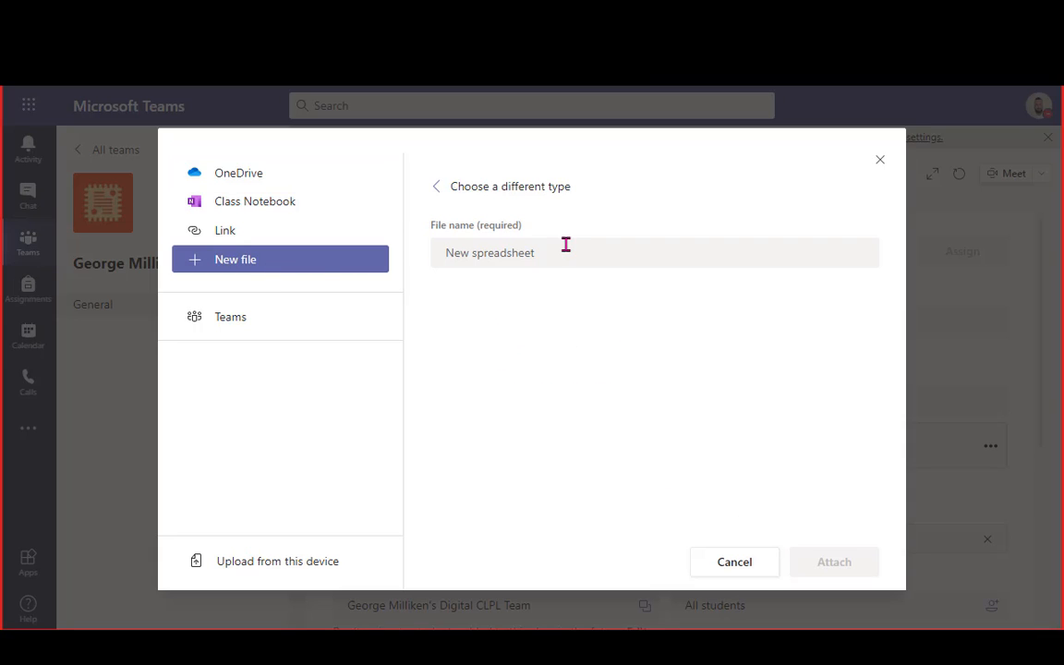
type("cgasf")
left_click(833, 565)
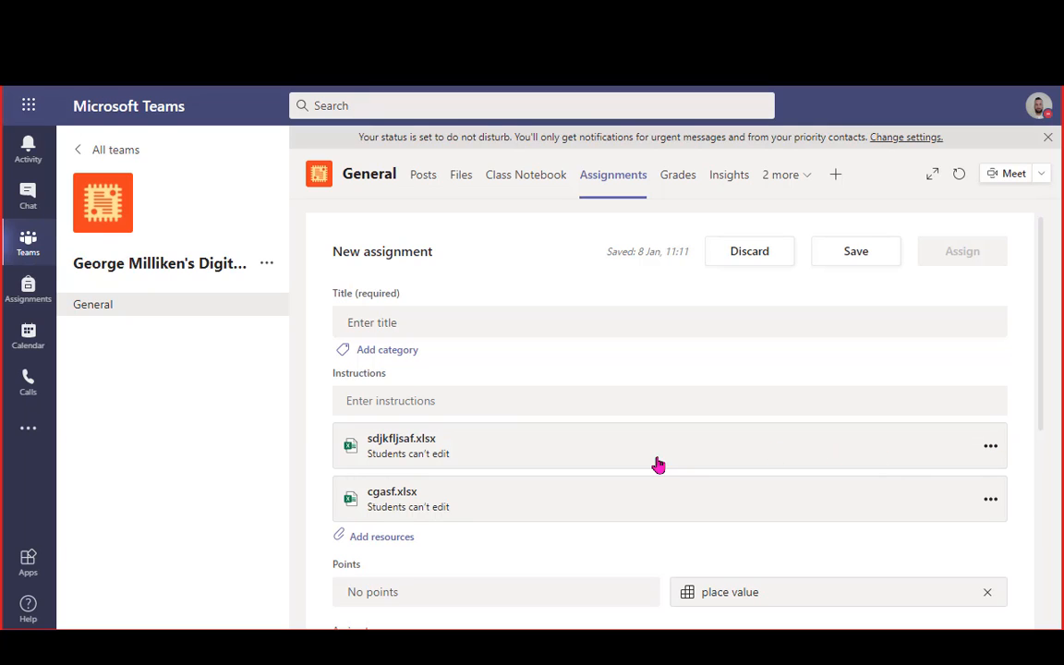
Review the options of sdjkfljsaf.xlsx, and set cgasf.xlsx so that students edit their own copy.
left_click(990, 446)
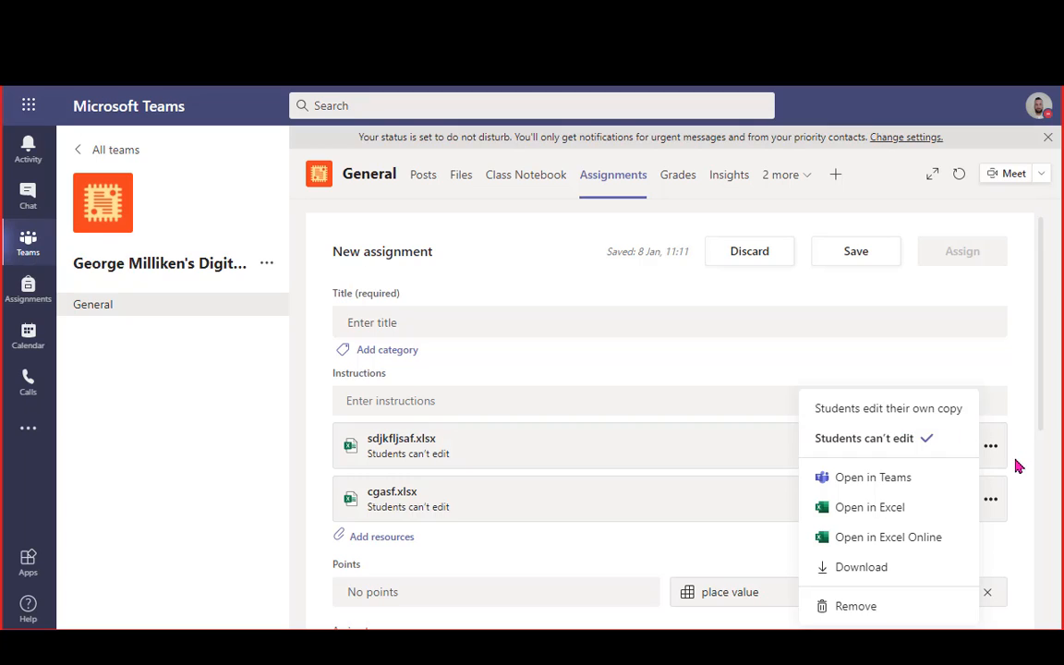
left_click(1017, 468)
left_click(989, 503)
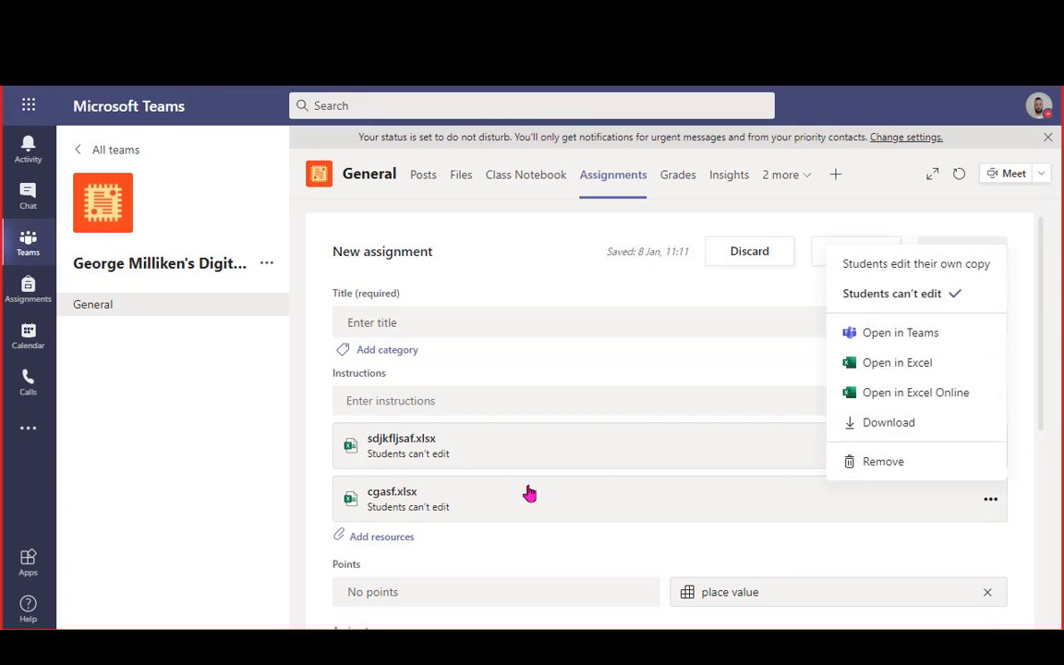
left_click(904, 268)
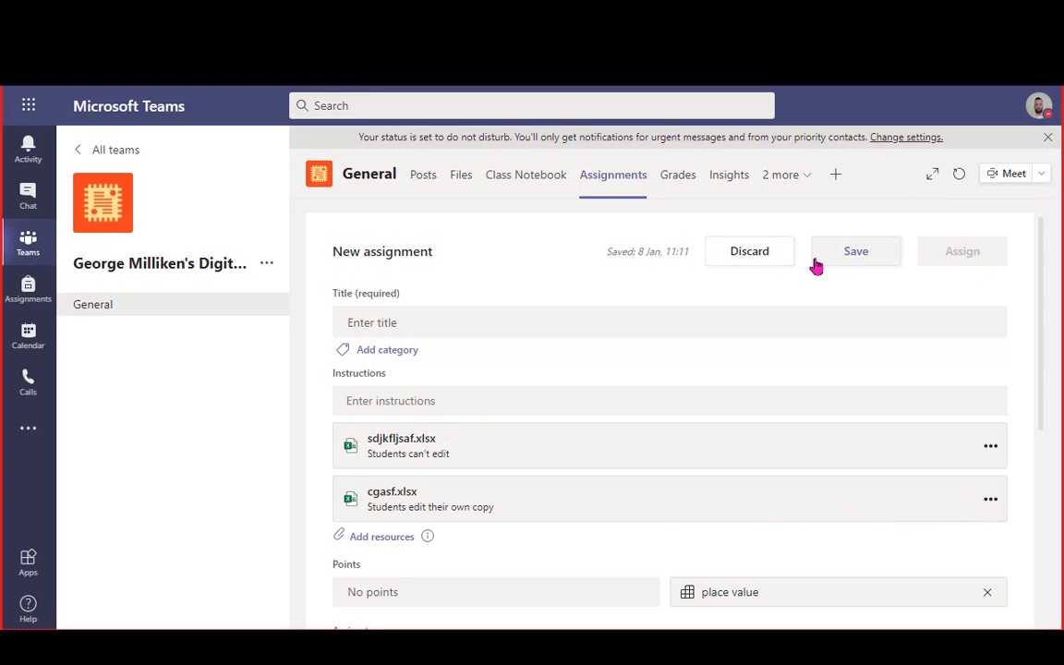
Discard the new assignment, and open the "Numeracy: wb 11th Jan" assignment to look through its students' hand-in status.
left_click(750, 265)
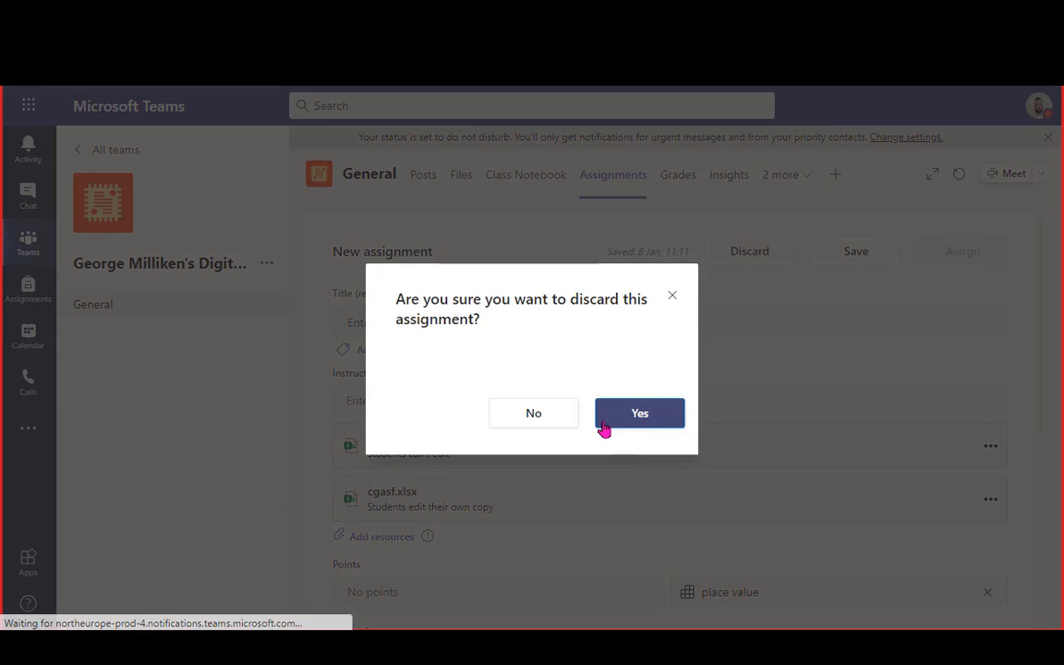
left_click(679, 418)
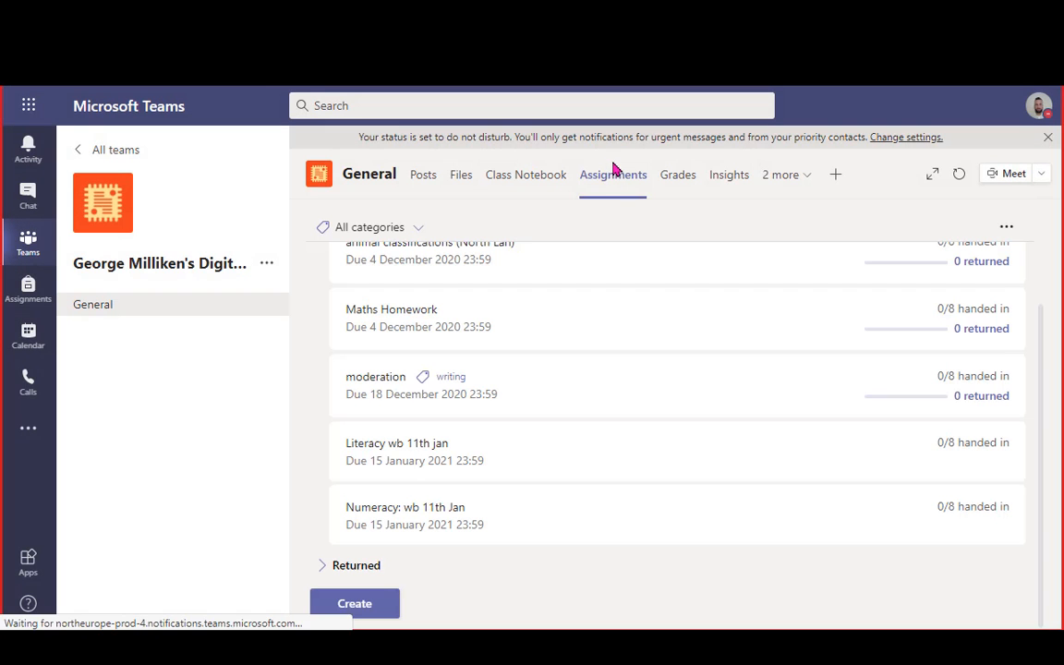
left_click(500, 509)
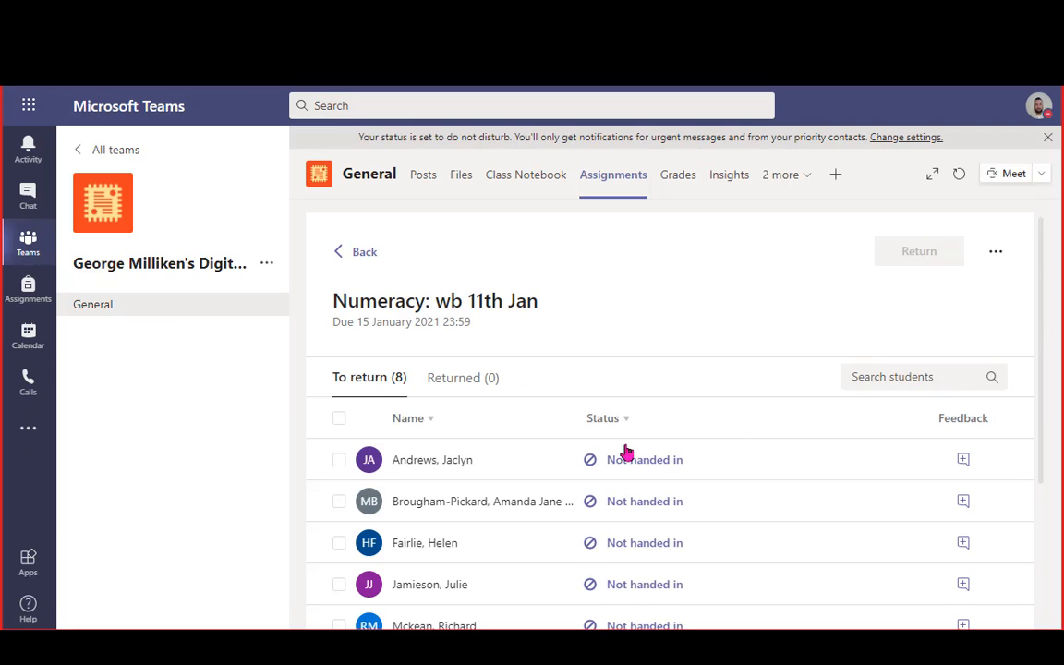
scroll(624, 449, "down", 5)
scroll(645, 488, "up", 5)
Give the first listed student the feedback "why have you not completed this?" and collapse the feedback entry.
left_click(966, 464)
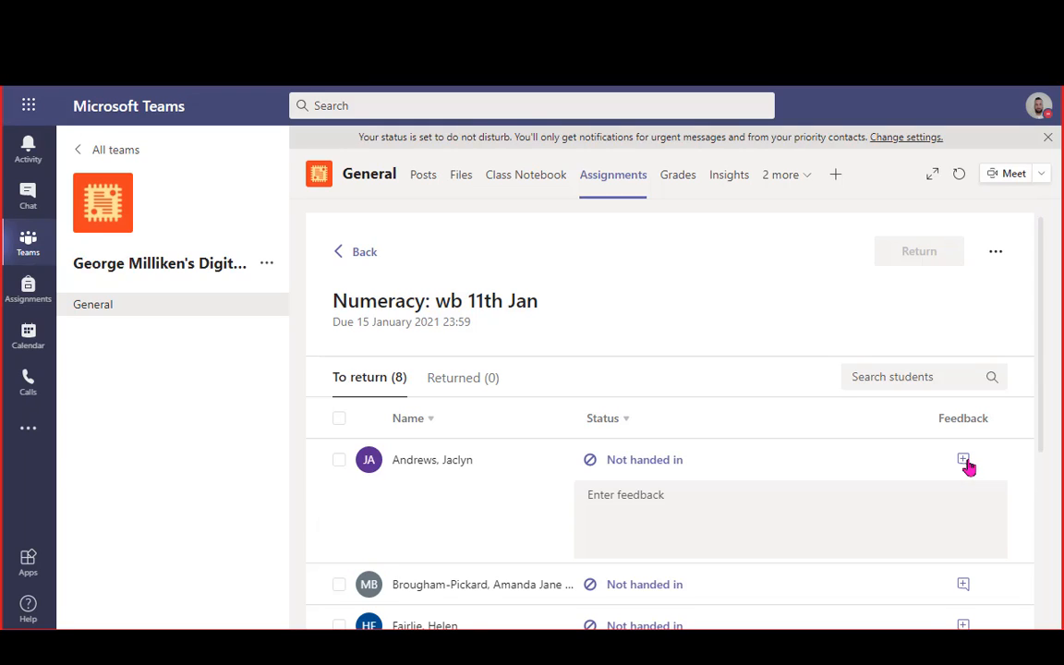
left_click(711, 495)
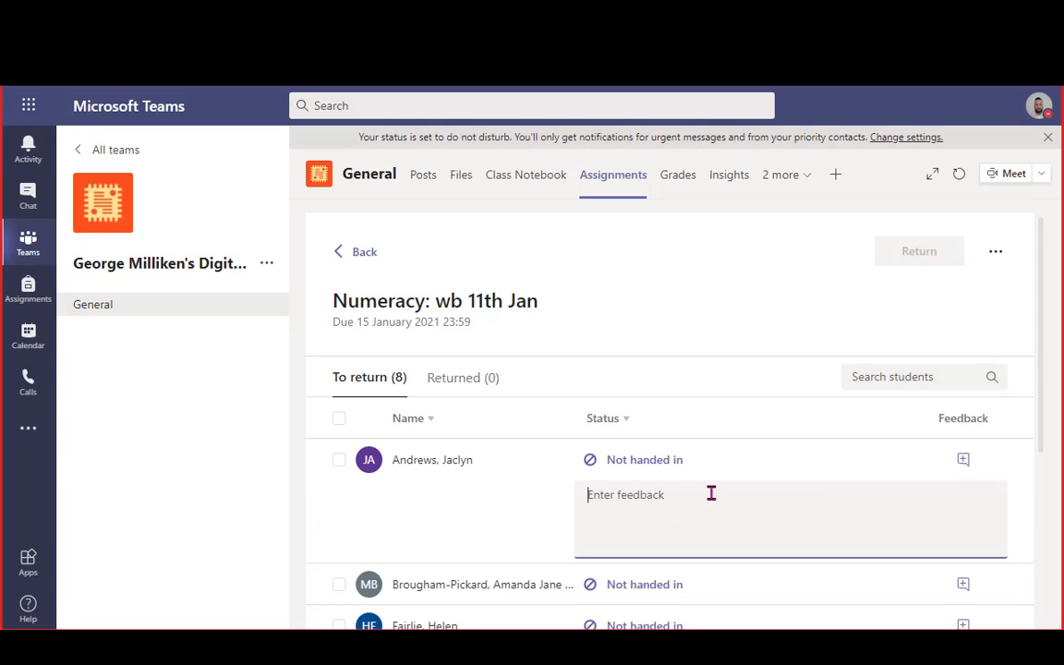
type("why have you not completed this?")
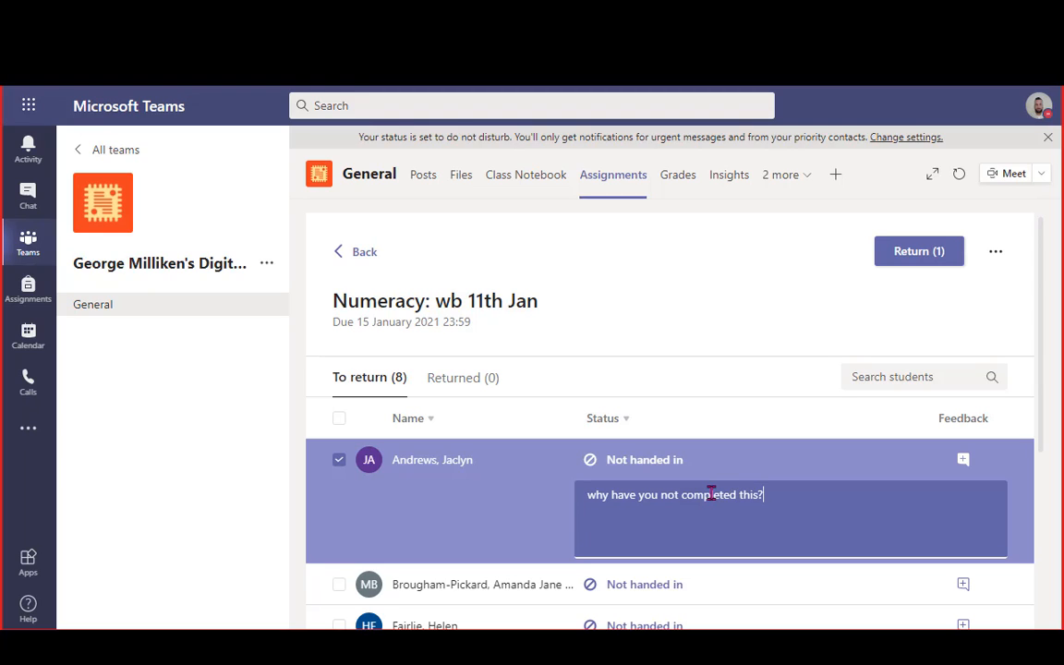
left_click_drag(787, 506, 416, 514)
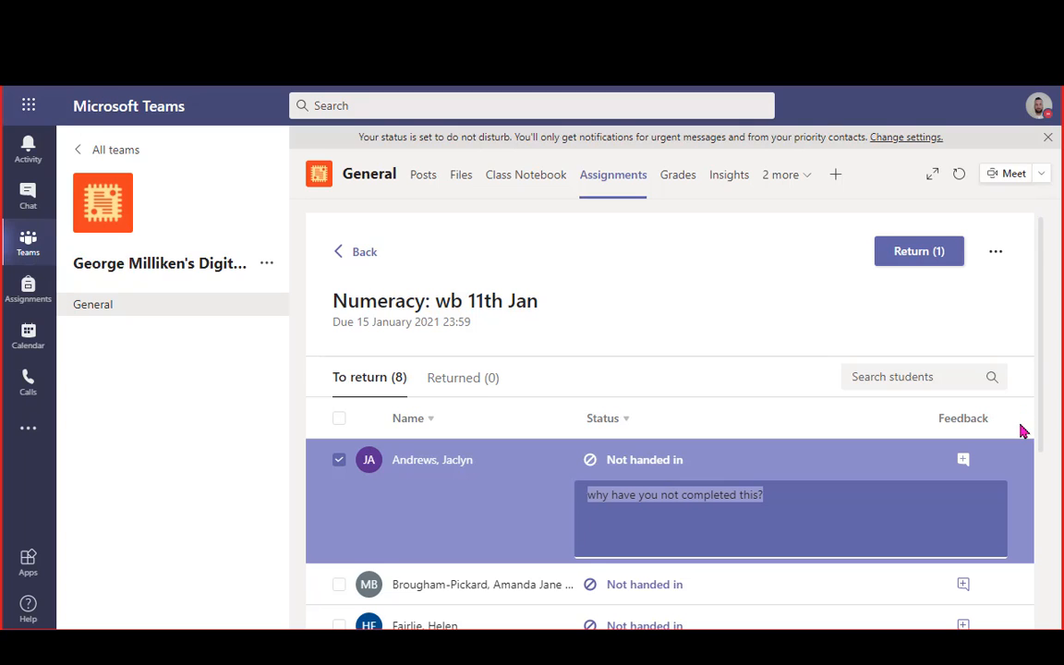
left_click(899, 520)
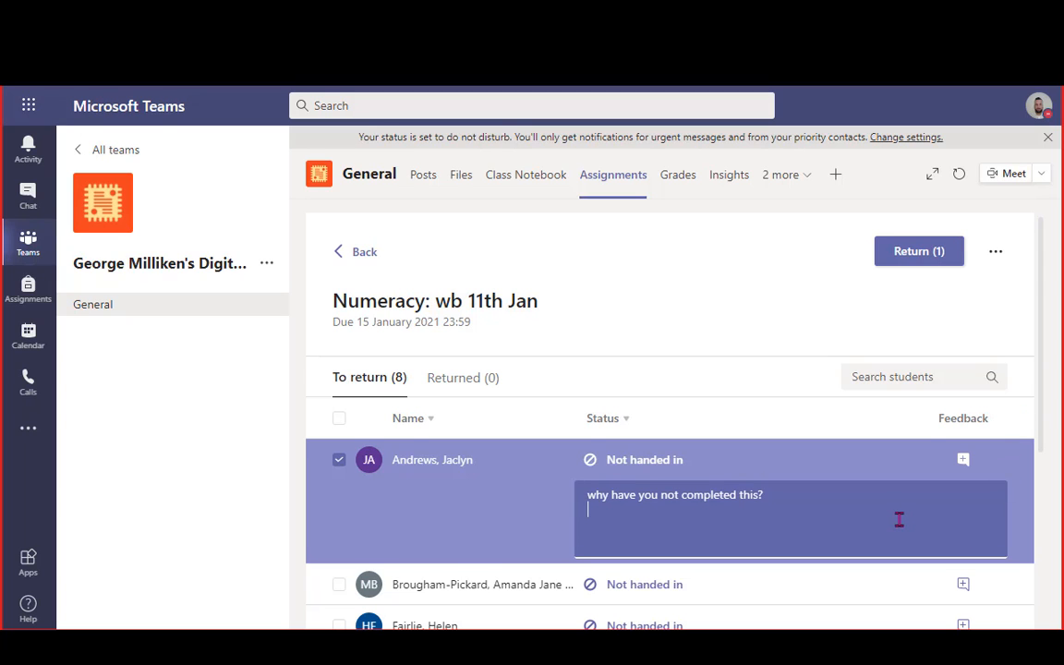
scroll(924, 508, "down", 2)
scroll(834, 252, "up", 1)
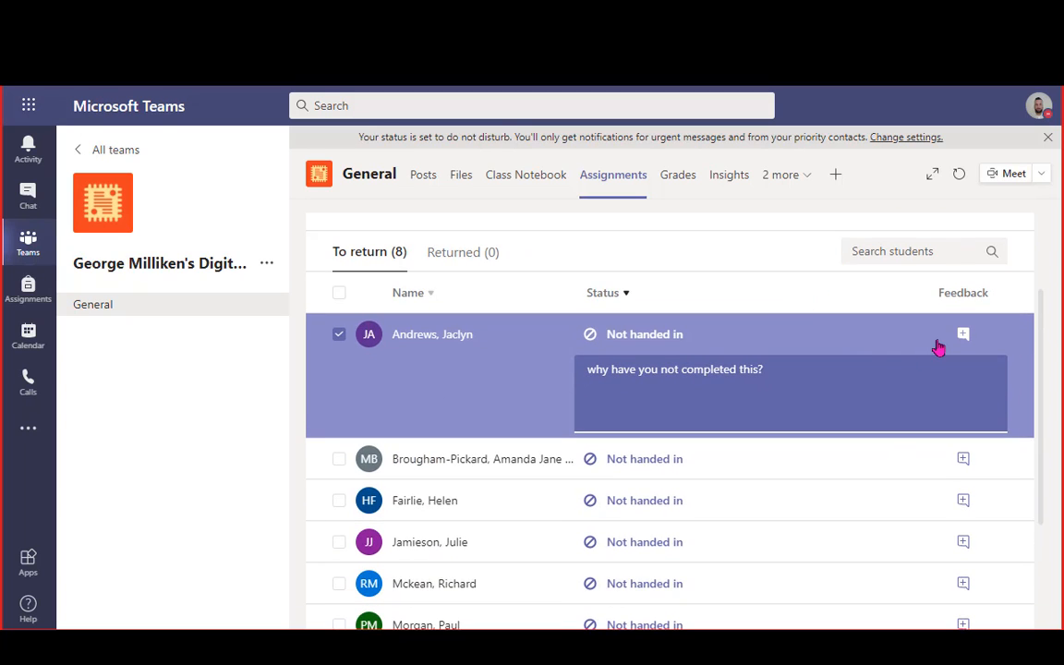
left_click(963, 334)
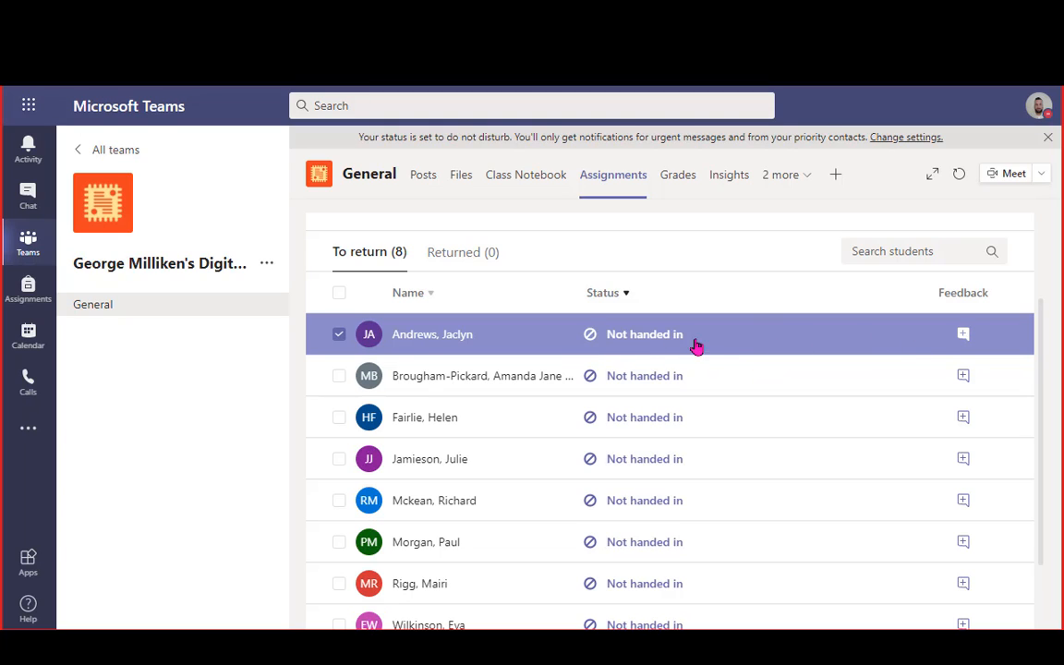
Open the first student's "wb 11th Jan: Place Value" page and look through the work.
left_click(637, 340)
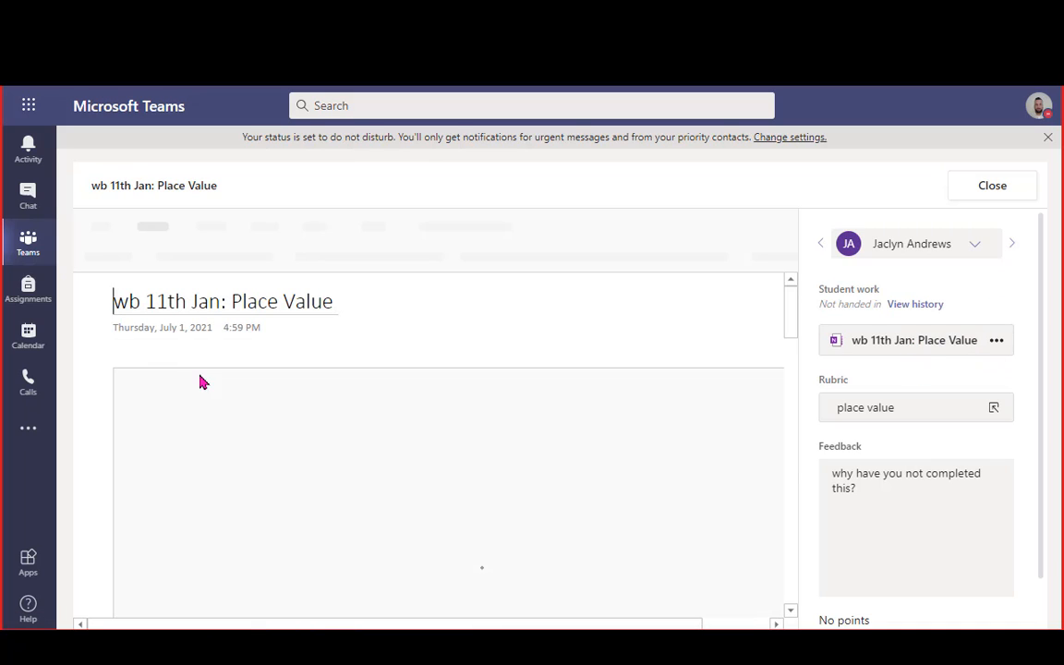
scroll(457, 434, "down", 3)
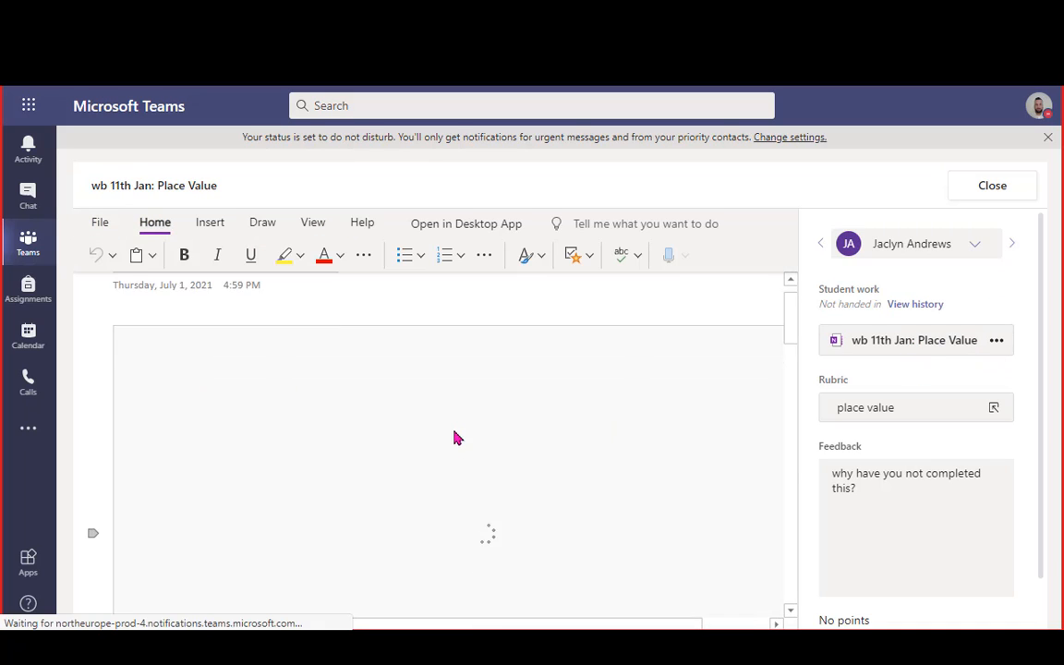
scroll(638, 475, "up", 3)
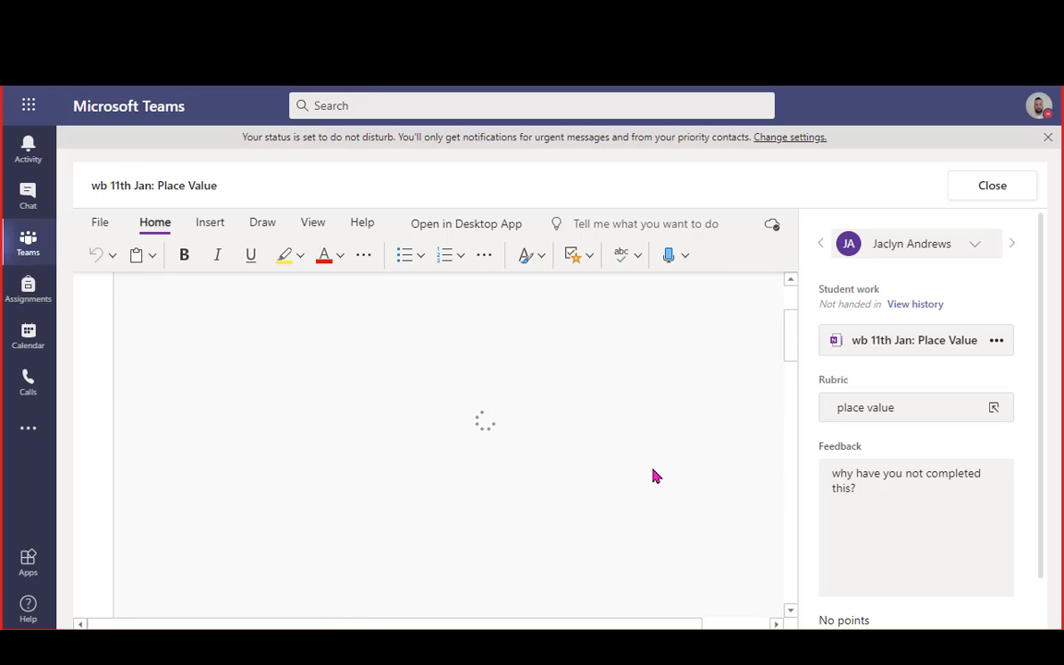
scroll(652, 476, "down", 3)
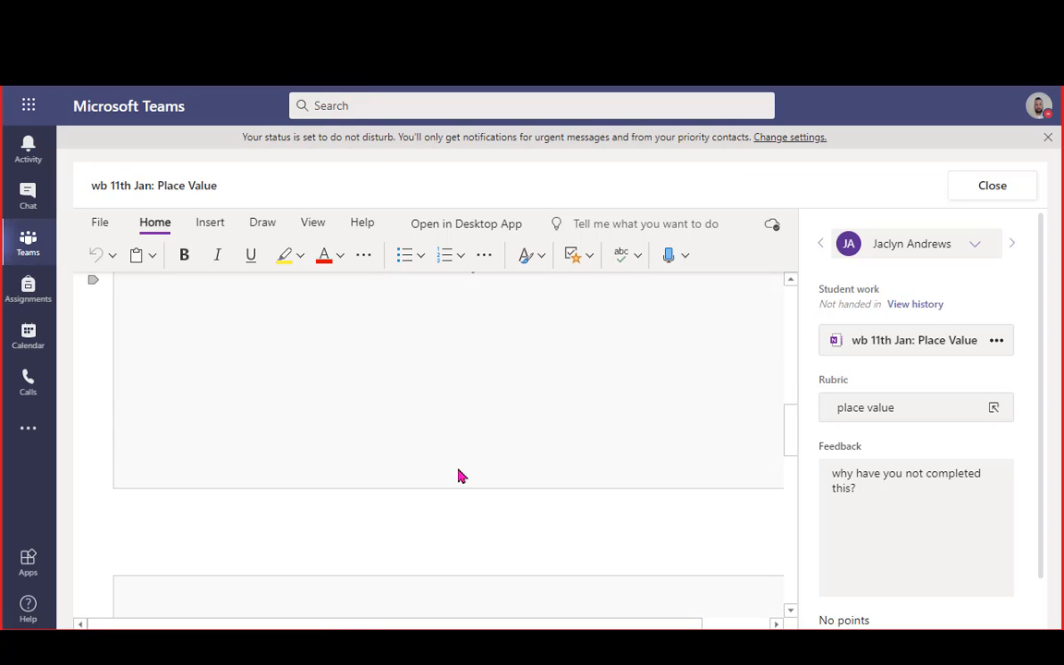
Look through the first student's page, browse ahead two students, and open the sixth listed student's work.
scroll(469, 481, "up", 3)
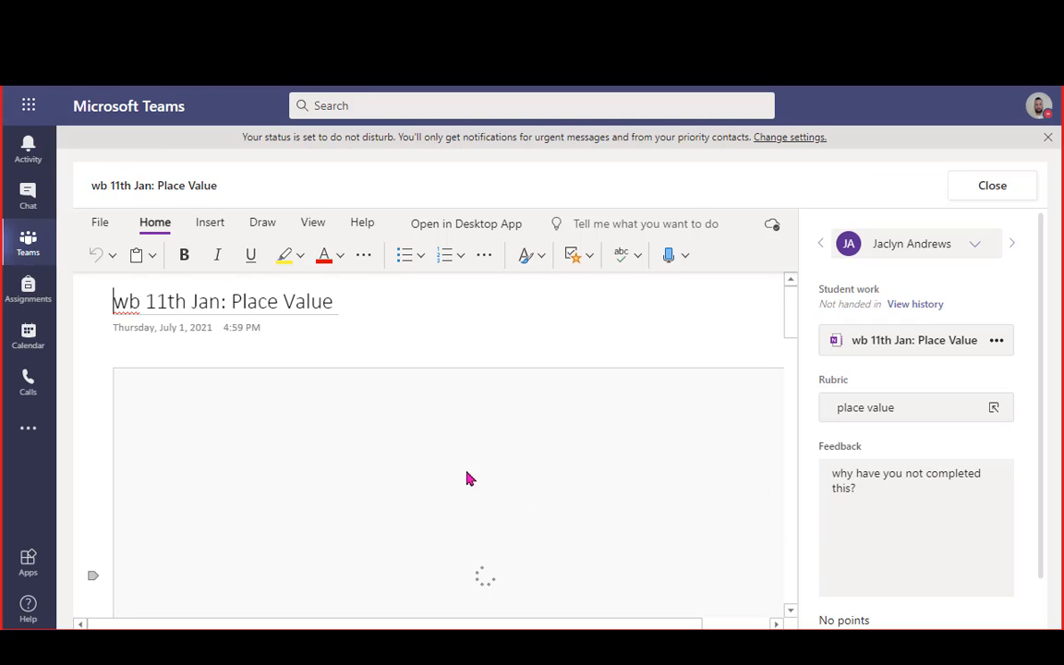
scroll(467, 478, "down", 2)
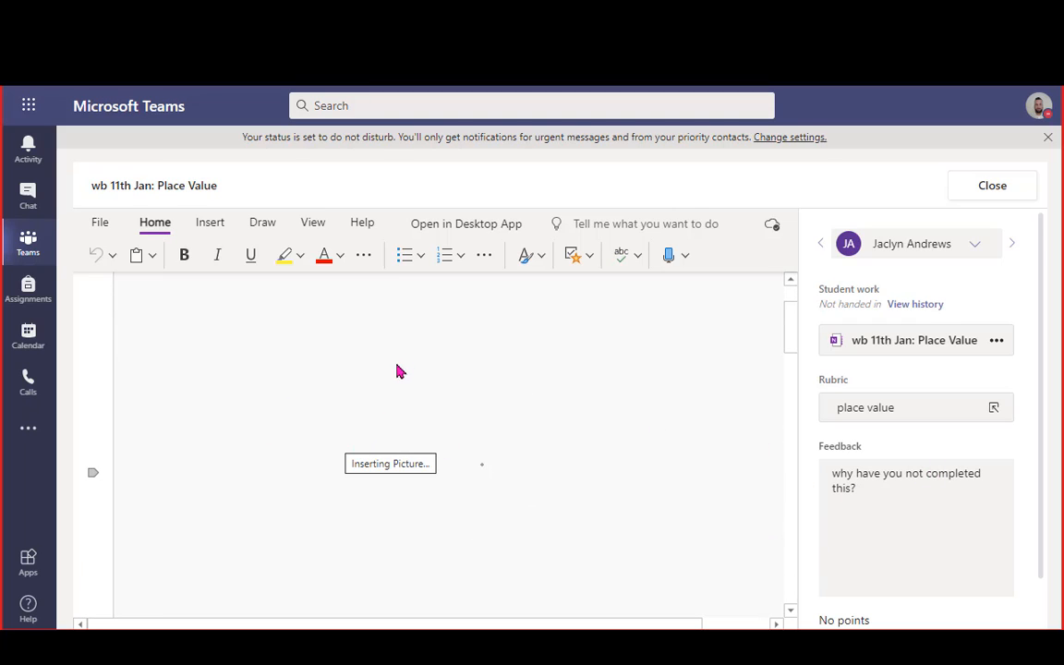
left_click(1012, 245)
left_click(1012, 245)
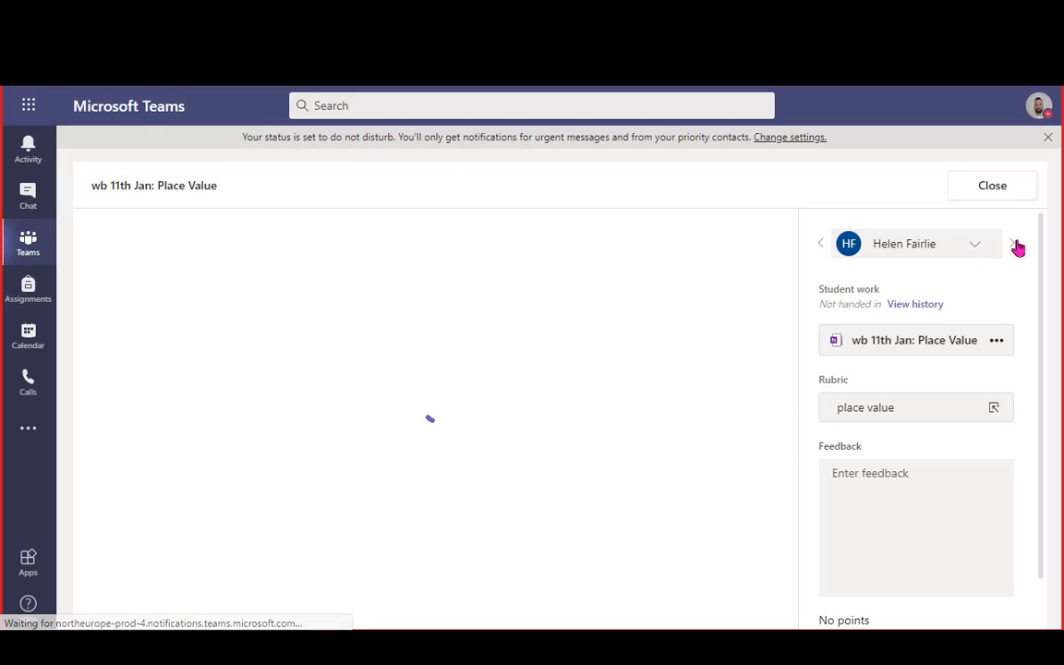
left_click(984, 245)
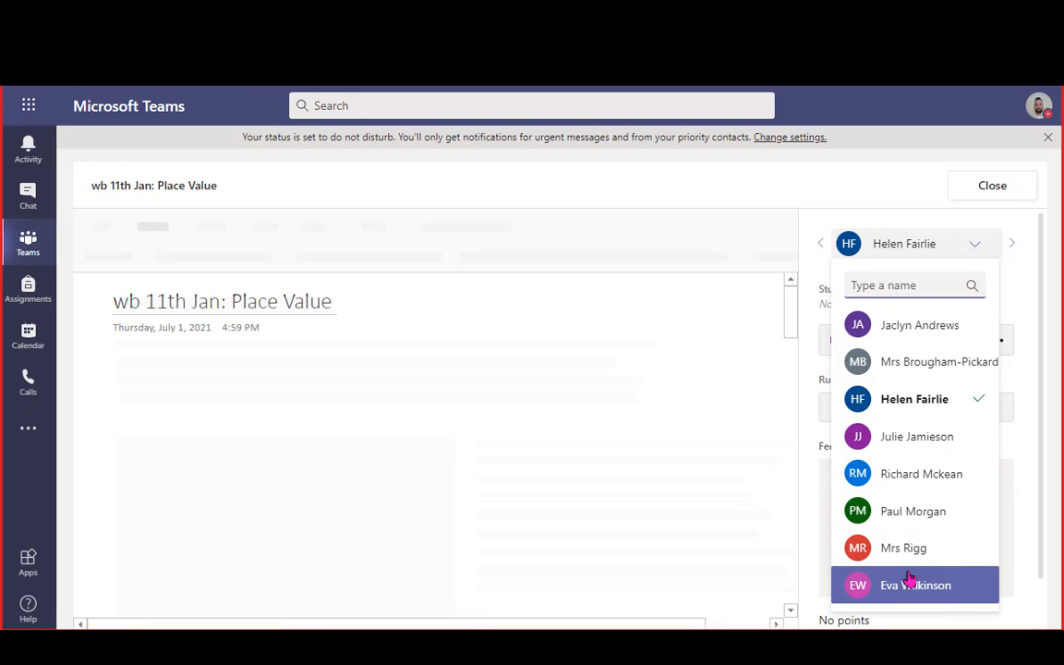
left_click(939, 511)
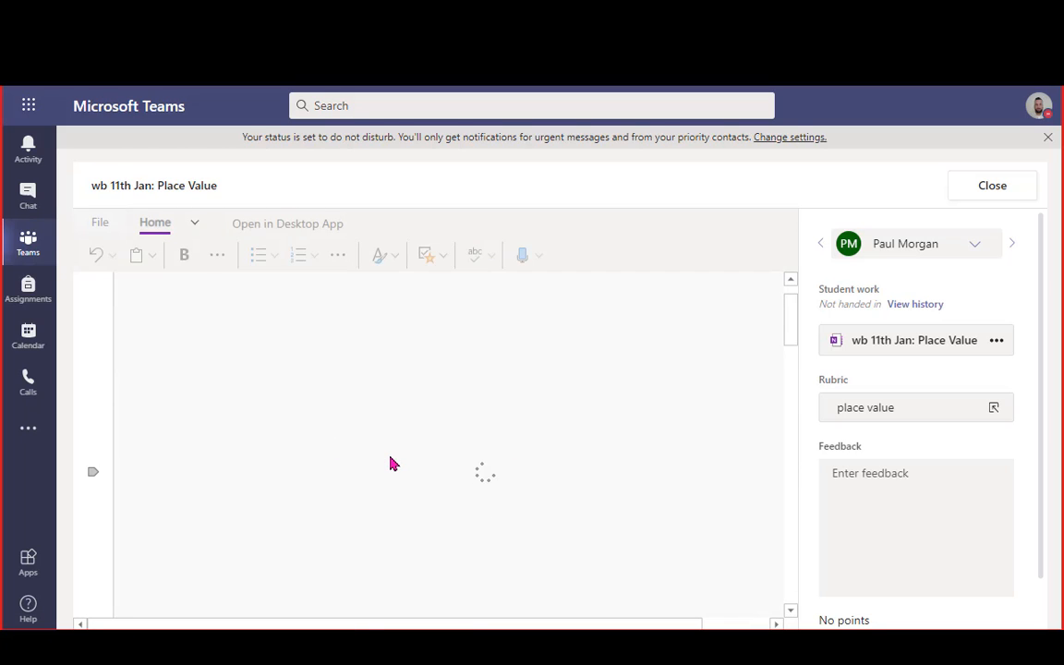
In the place value rubric, rate identifying place value of a numeral as "getting there" and using manipulatives as "keep going".
left_click(881, 412)
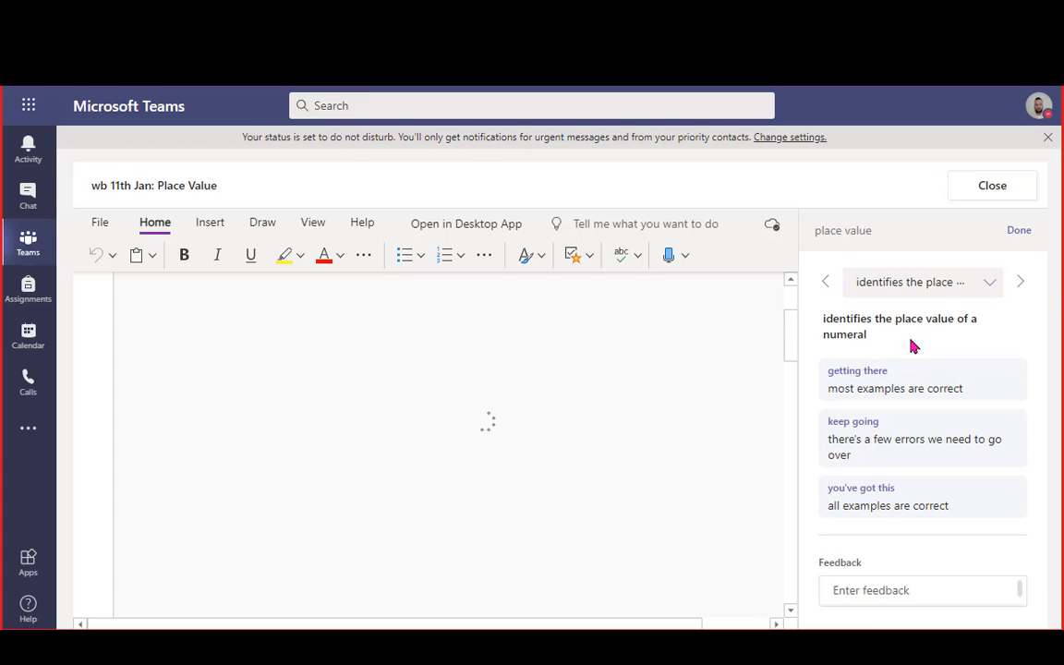
left_click(926, 388)
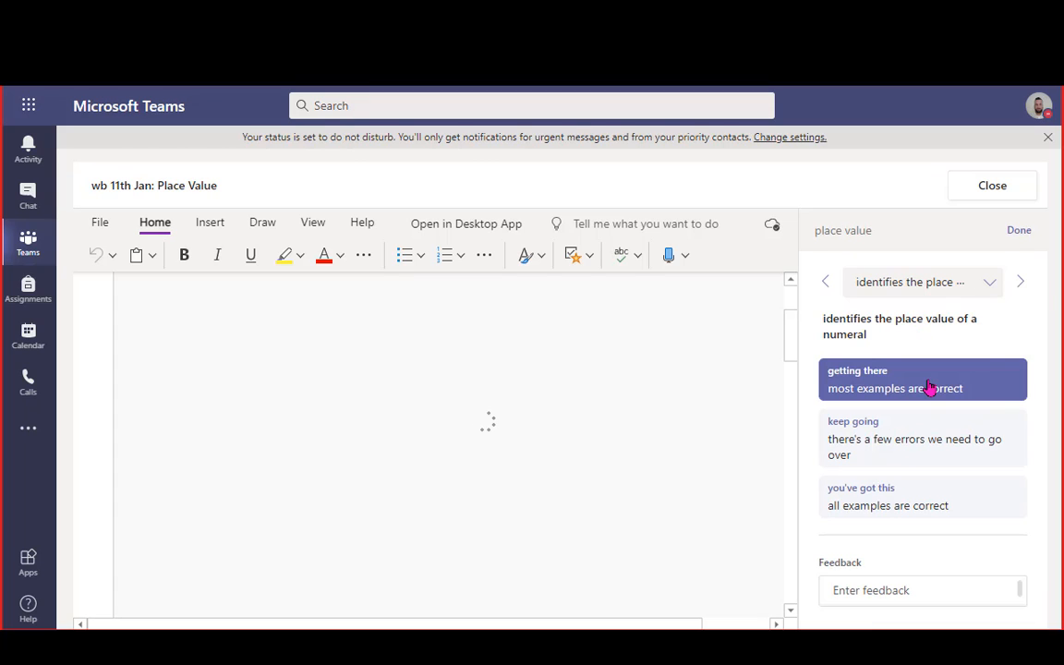
left_click(1020, 281)
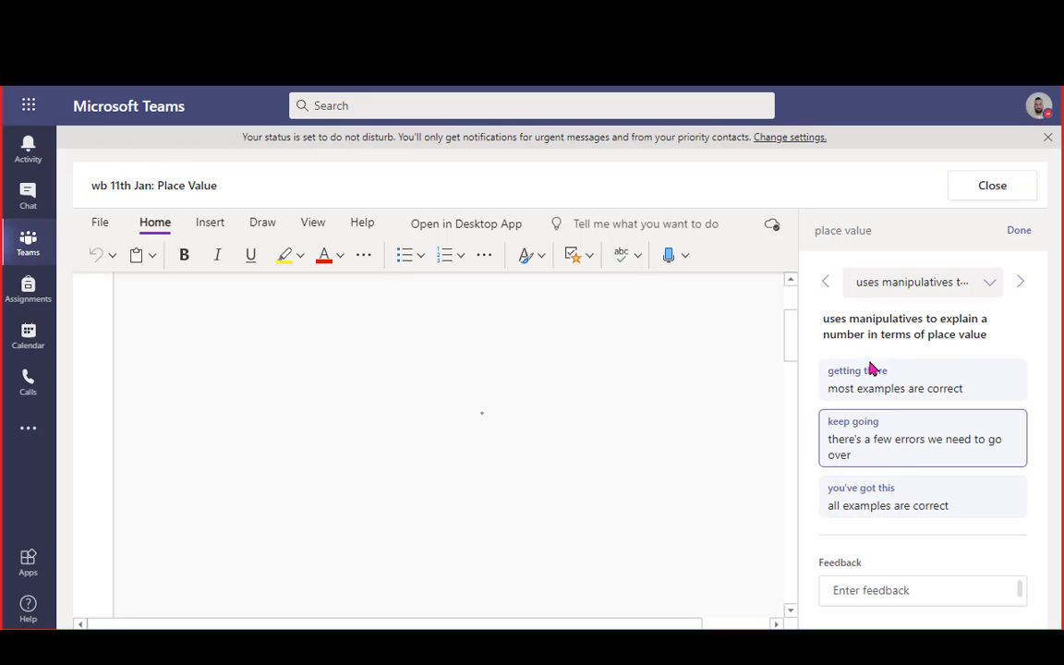
left_click(905, 448)
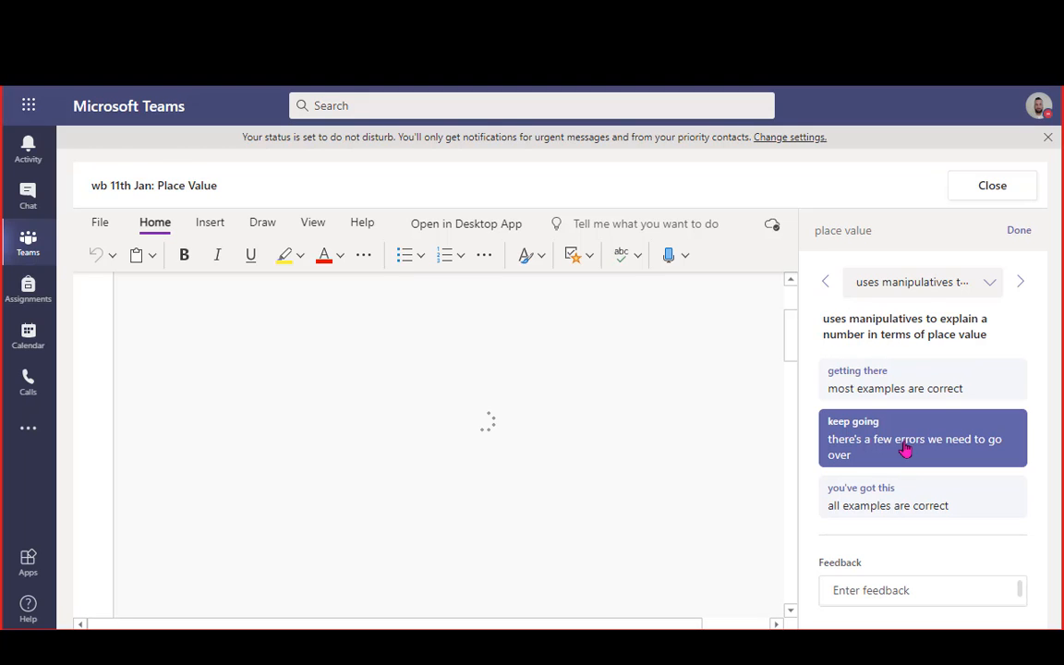
left_click(825, 282)
left_click(1020, 282)
Address the student by first name in the manipulatives criterion feedback, add "great job here but just double check your manipulative example", and finish the rubric.
left_click(919, 589)
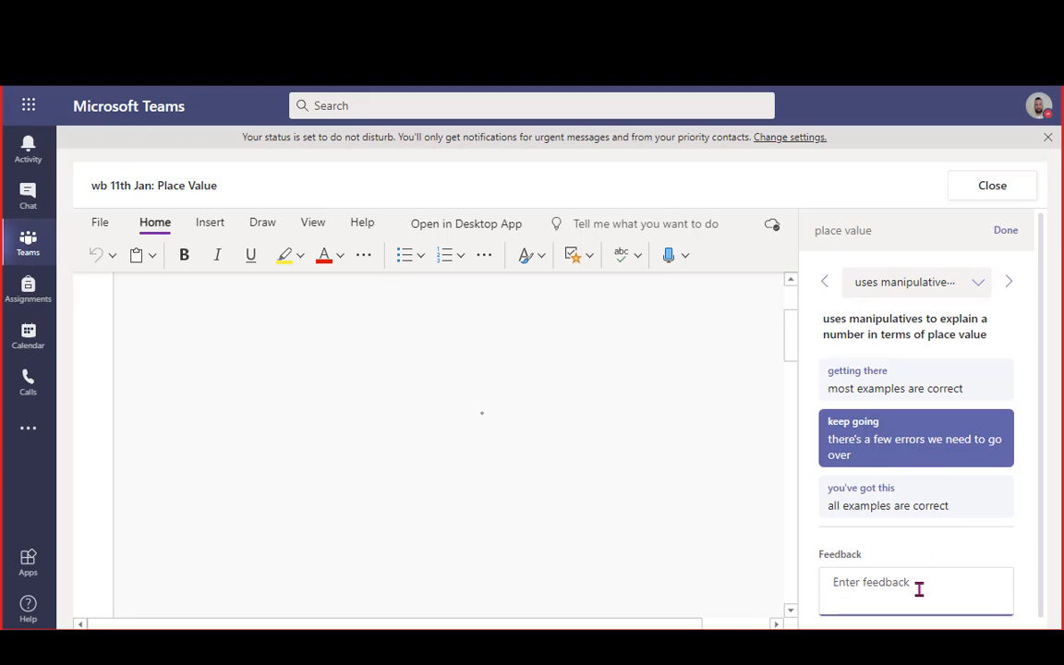
type("paul, greta job here but")
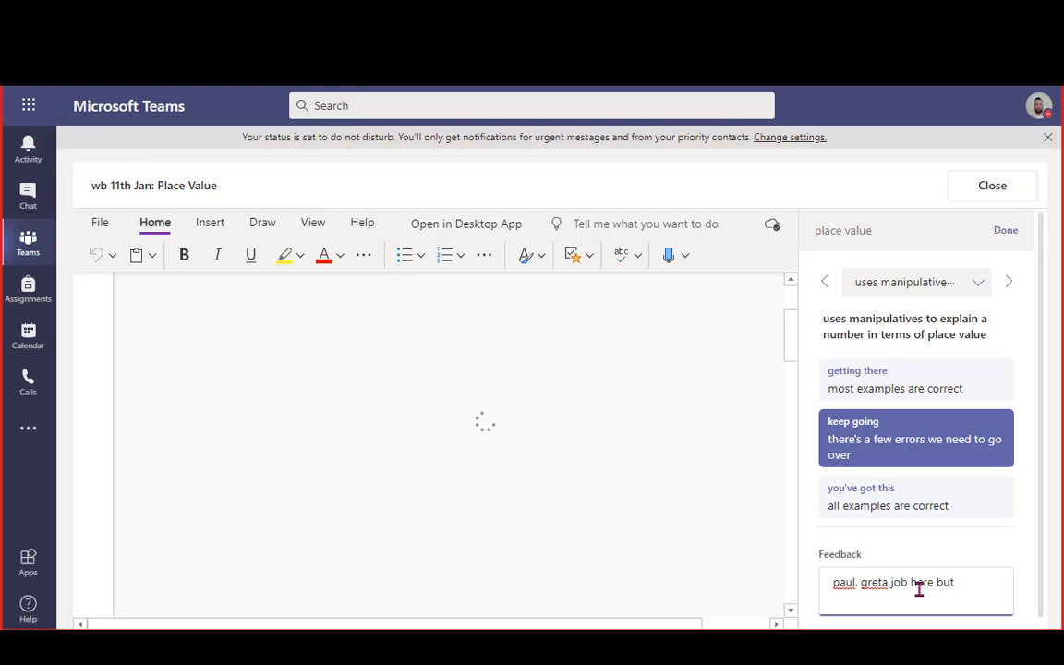
type("ble check your manipulative")
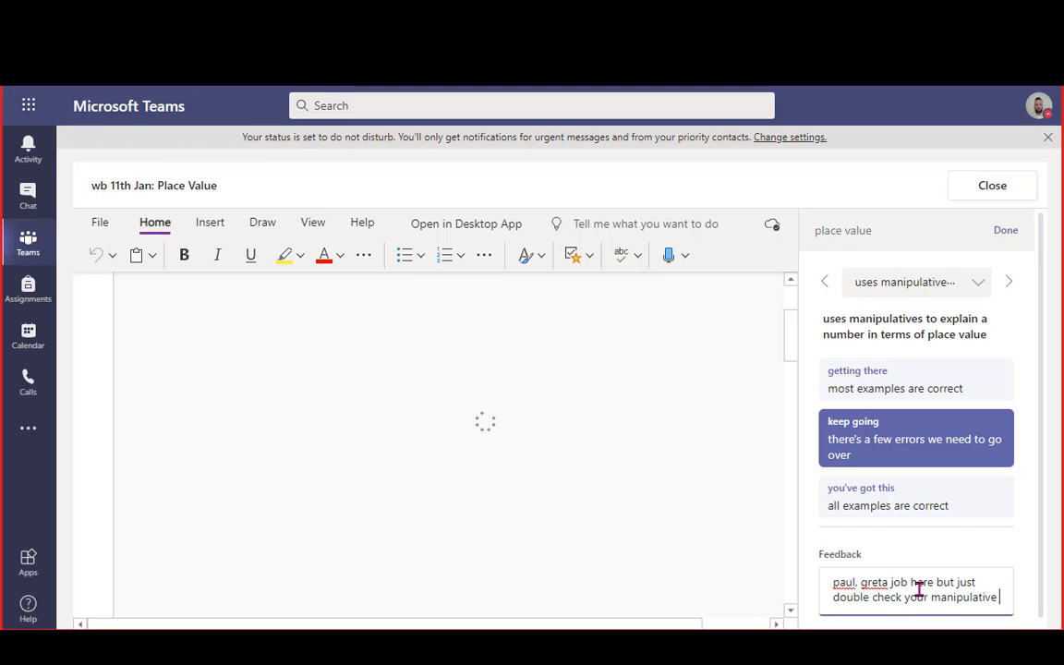
type("xample")
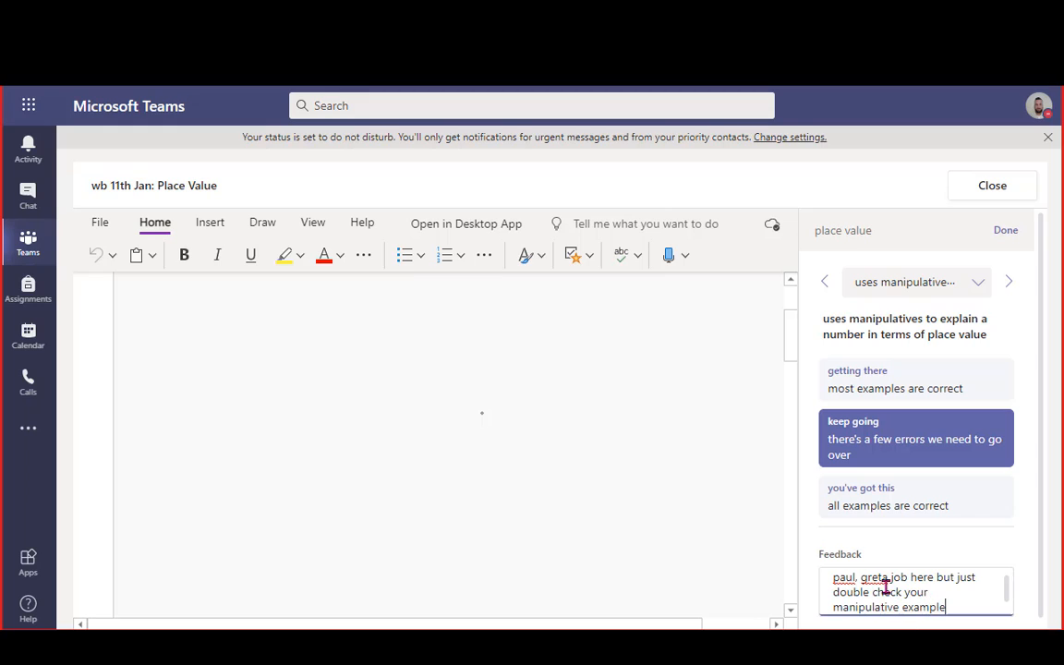
left_click(883, 578)
key("BackSpace")
key("BackSpace")
type("at")
scroll(959, 598, "down", 1)
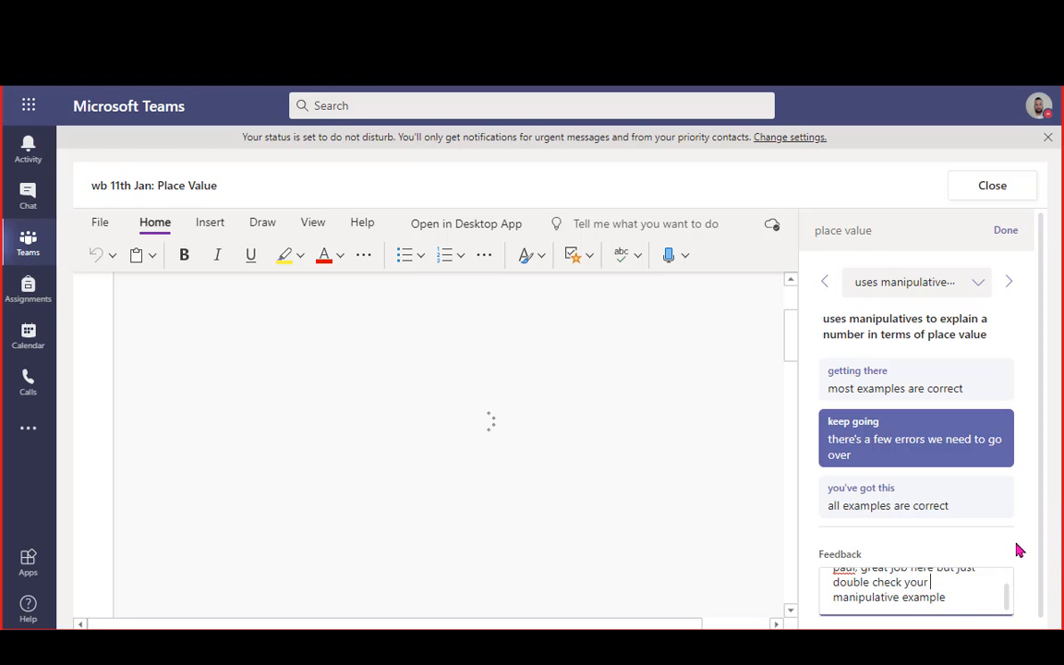
scroll(963, 601, "up", 1)
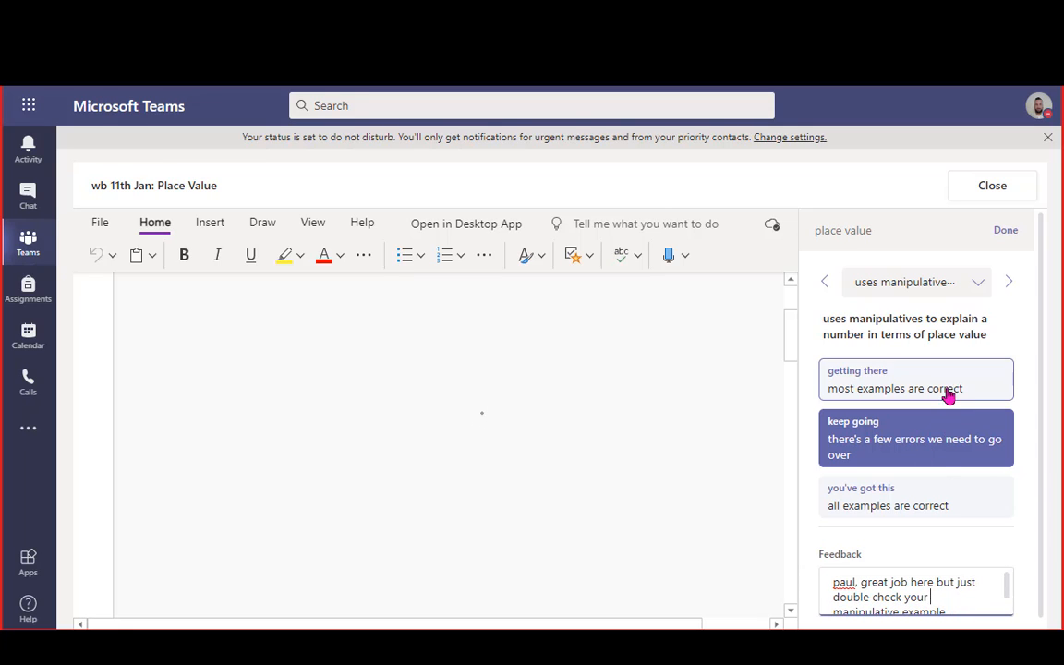
left_click(1007, 231)
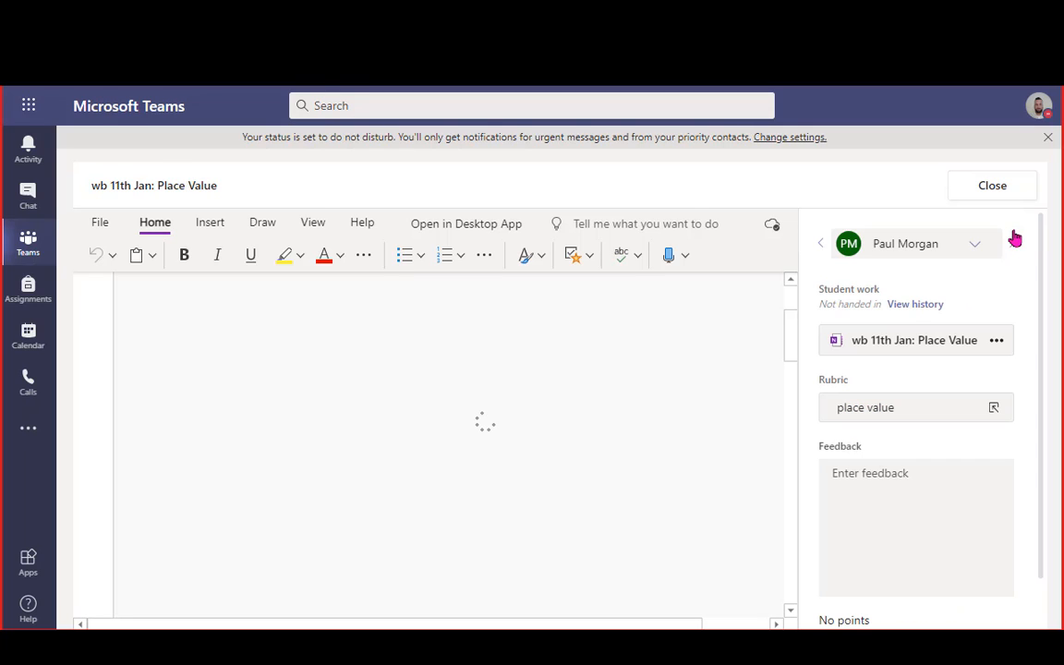
View the next student's work, close it, and check the assignment's Returned and To return lists.
left_click(1013, 249)
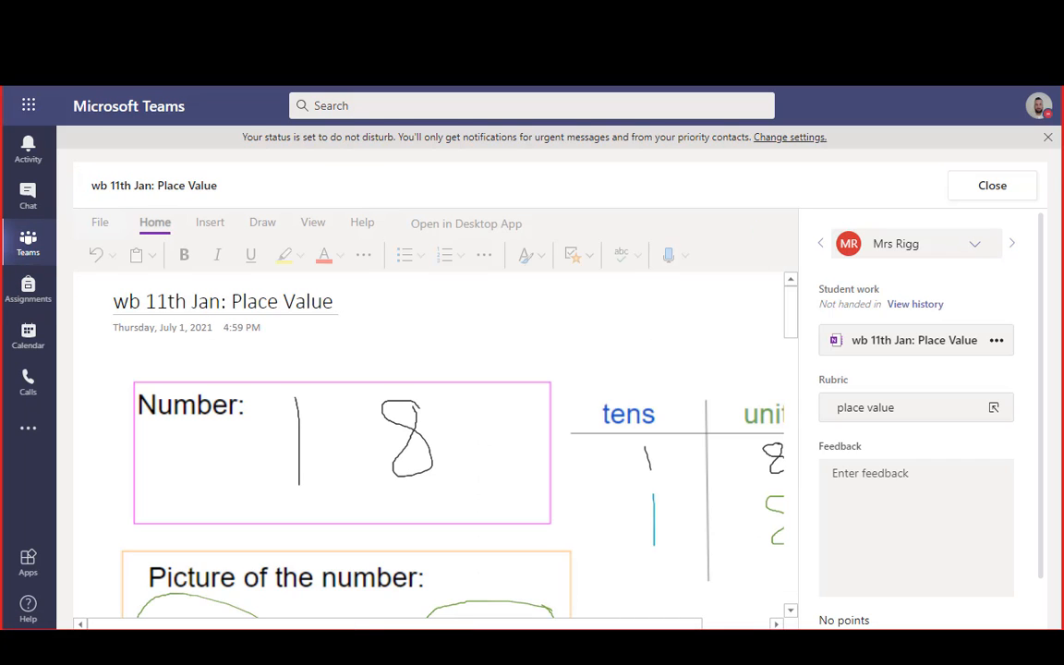
left_click(1000, 184)
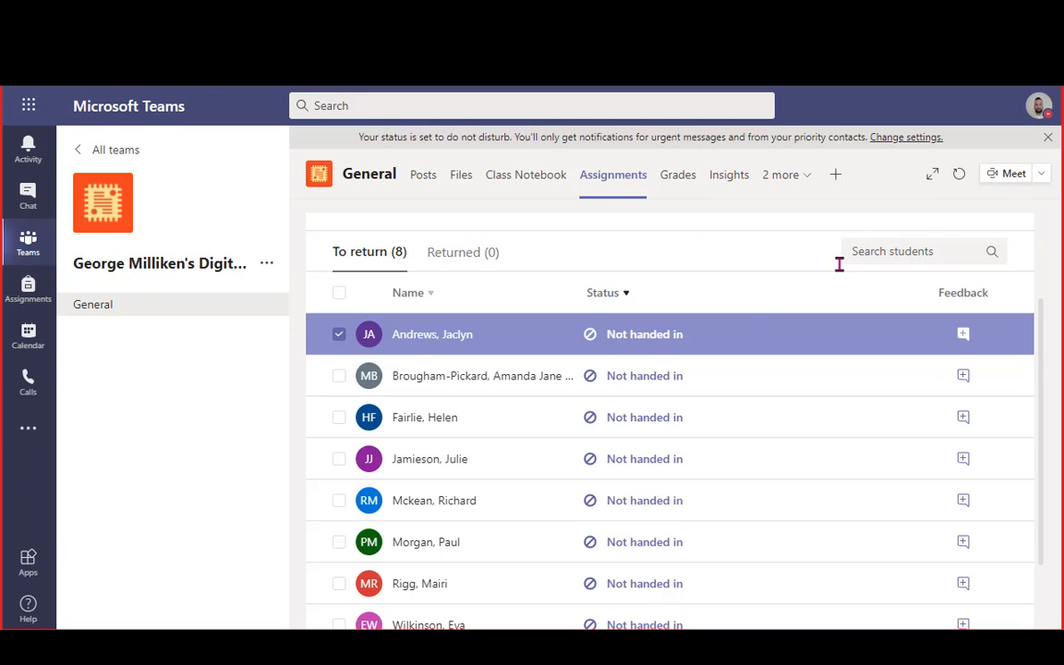
left_click(452, 253)
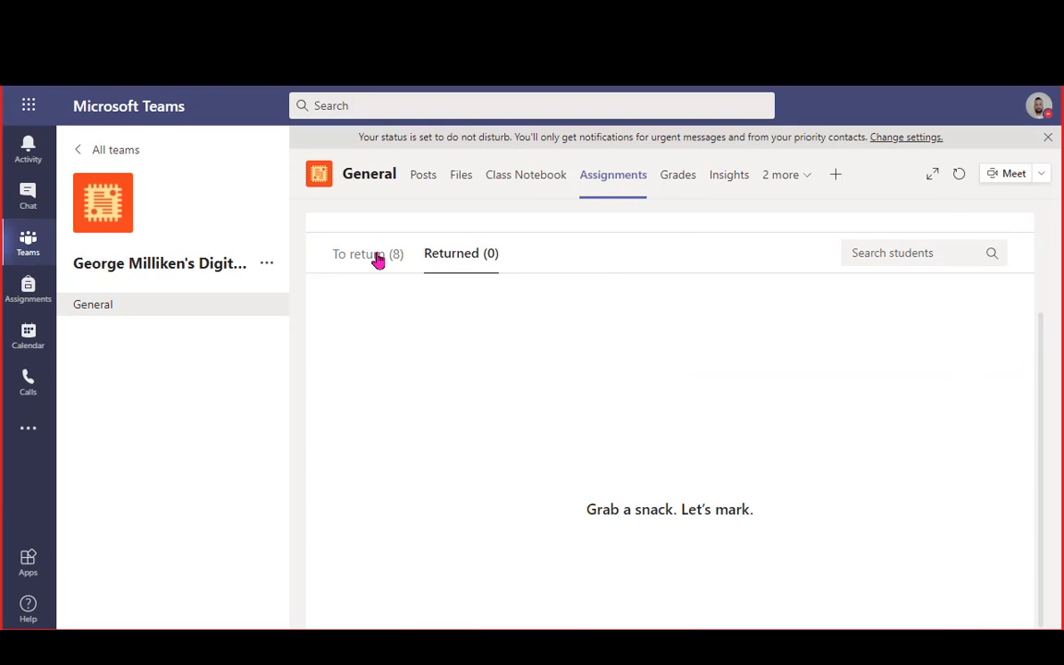
left_click(374, 253)
Edit the "Literacy wb 11th jan" assignment, replacing "Jam" with "OneNote" in its instructions, and update it.
left_click(584, 176)
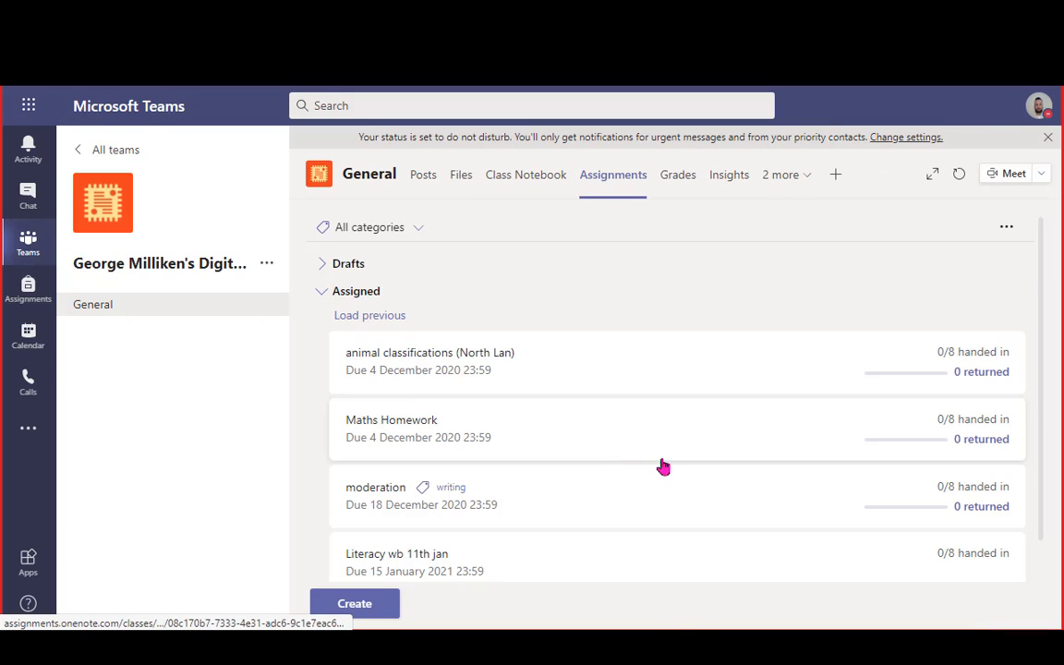
left_click(582, 557)
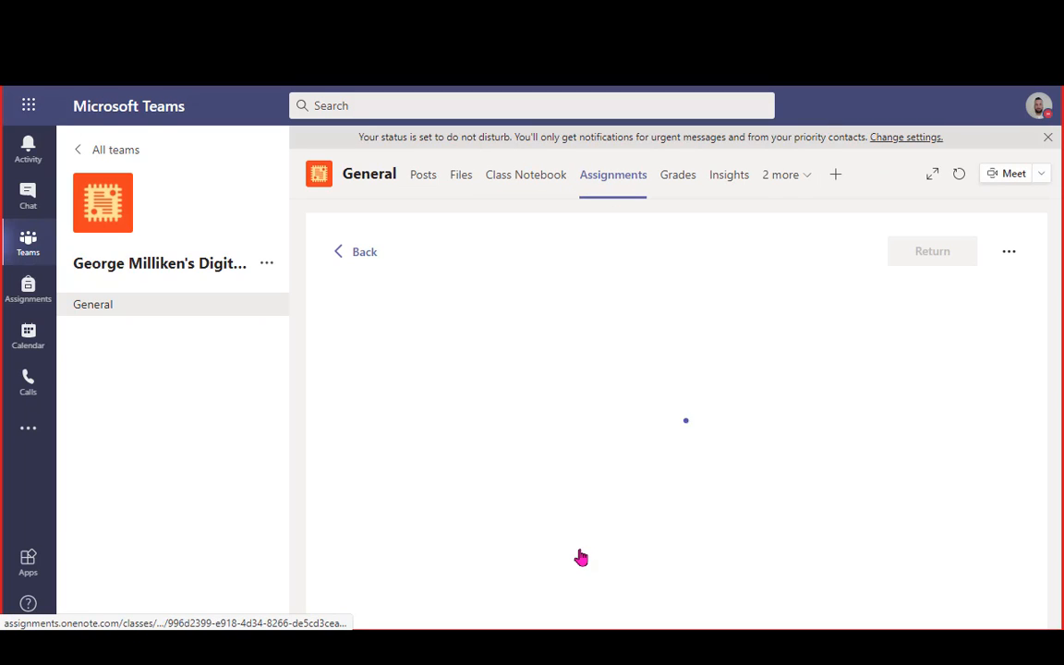
left_click(996, 251)
left_click(920, 313)
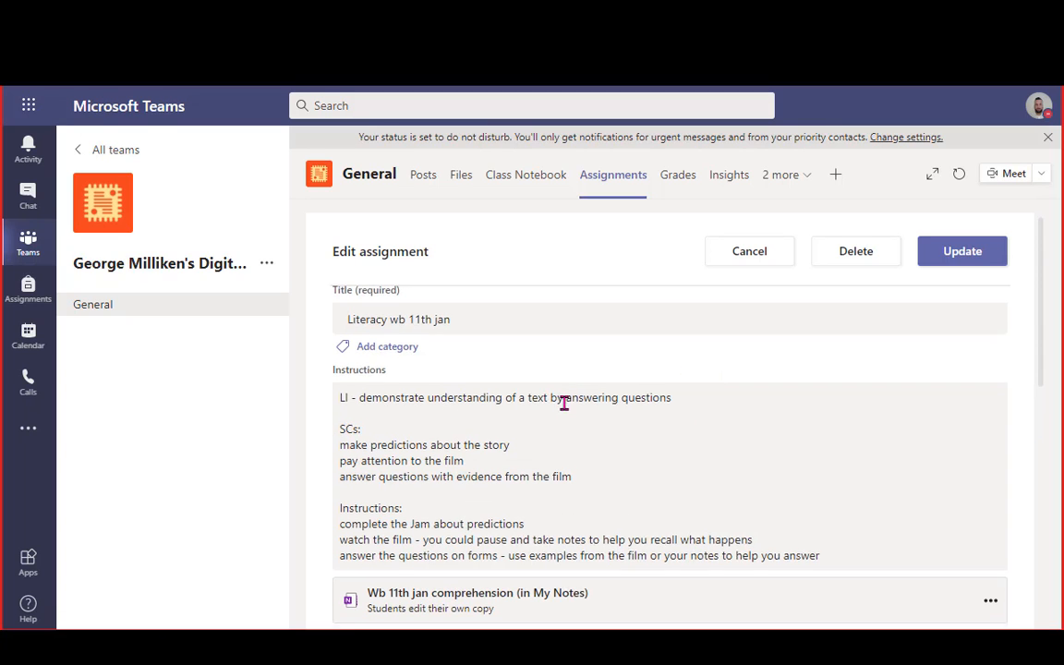
scroll(479, 349, "down", 1)
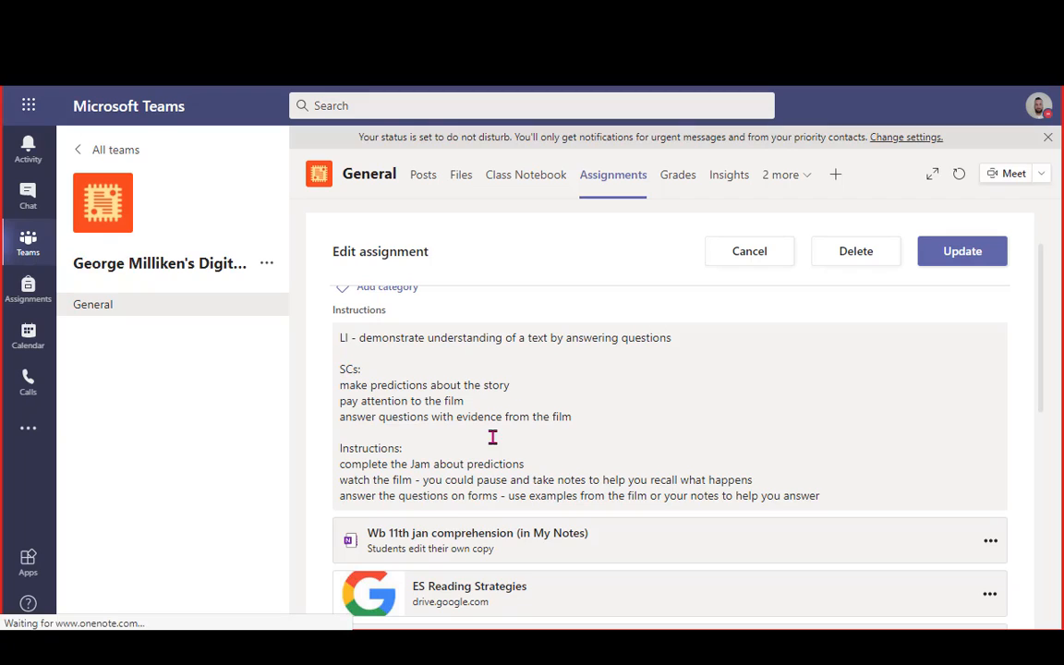
left_click_drag(381, 391, 511, 402)
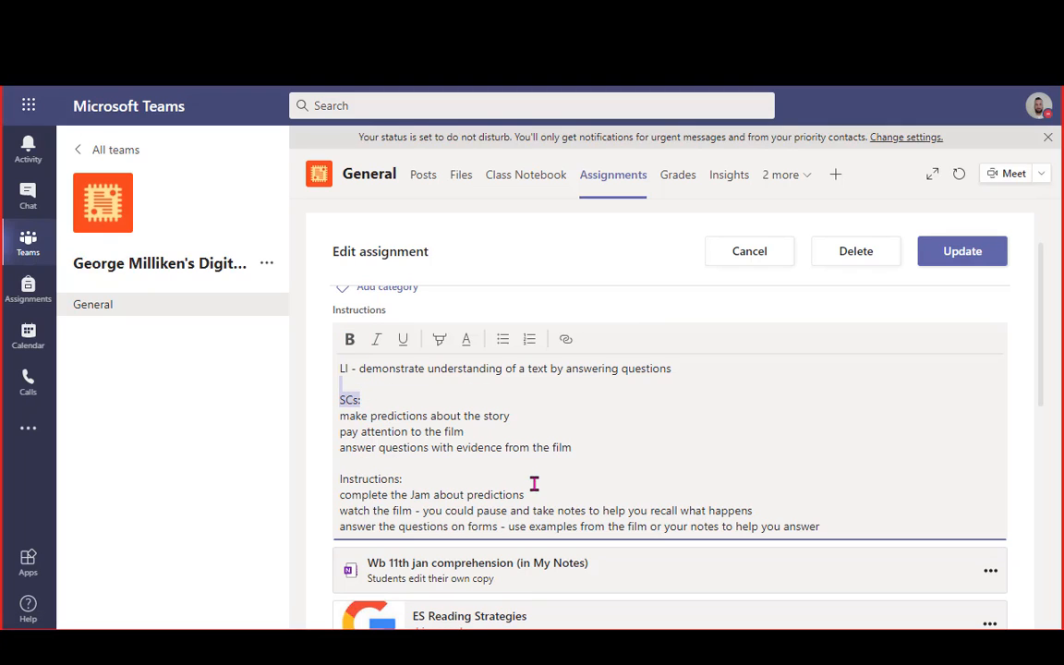
double_click(420, 495)
type("OneNote")
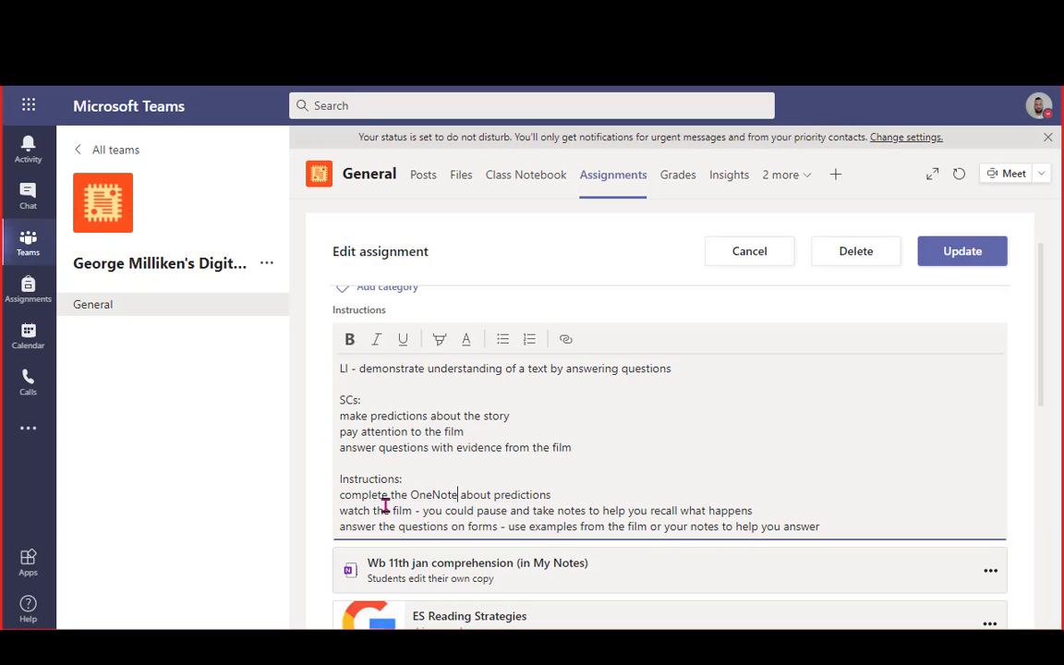
scroll(754, 450, "down", 1)
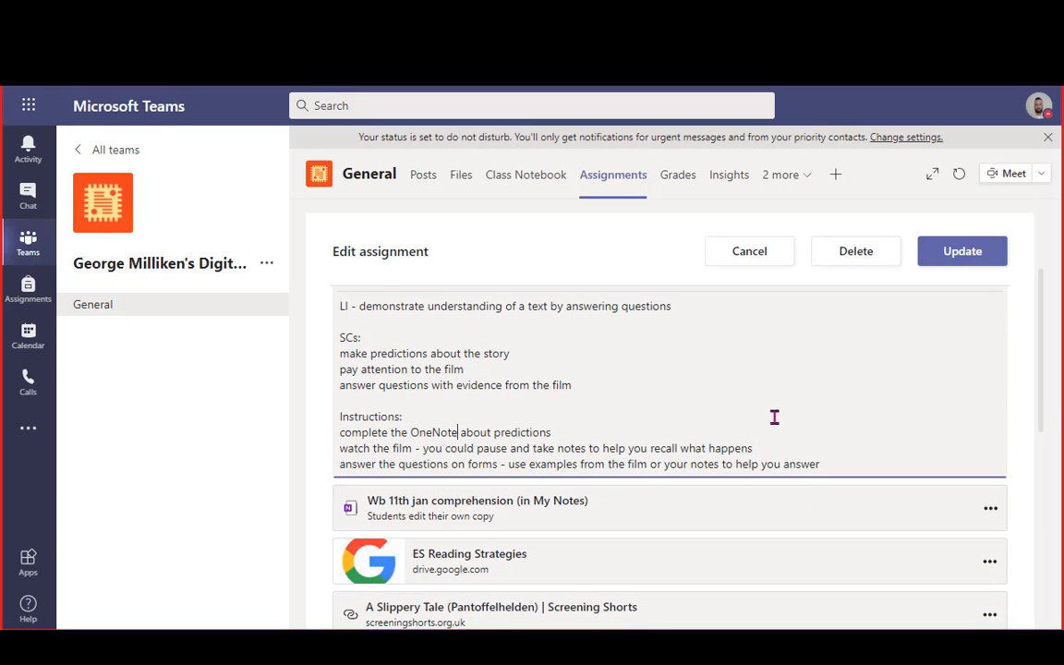
left_click(949, 261)
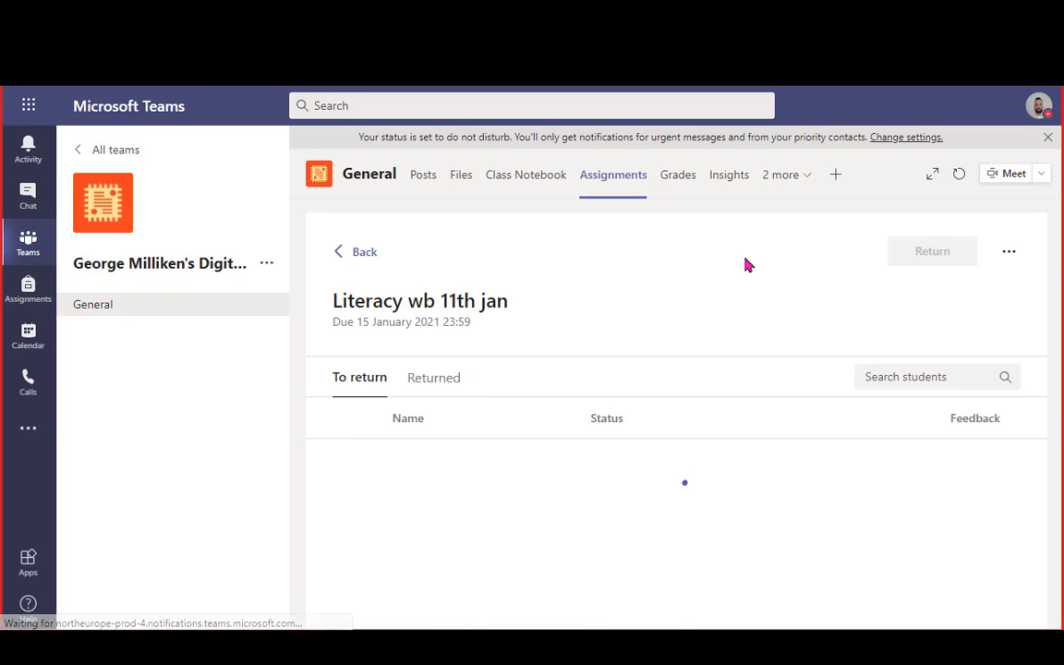
Open the "Numeracy: wb 11th Jan" assignment for editing and replace both mentions of "Jam" in the instructions with "OneNote".
left_click(356, 253)
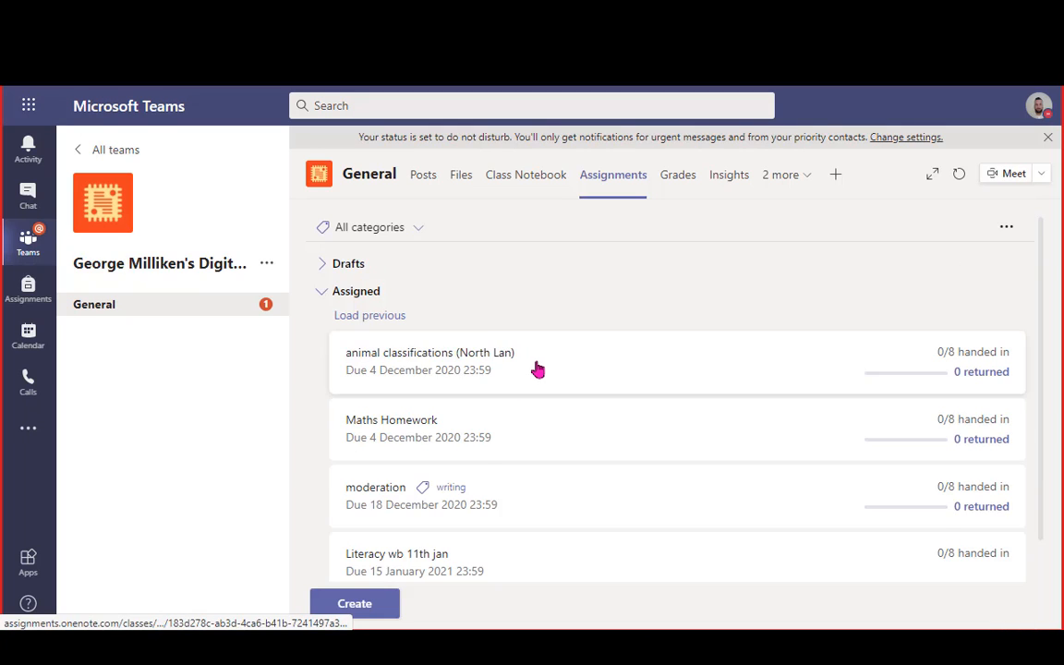
left_click(506, 527)
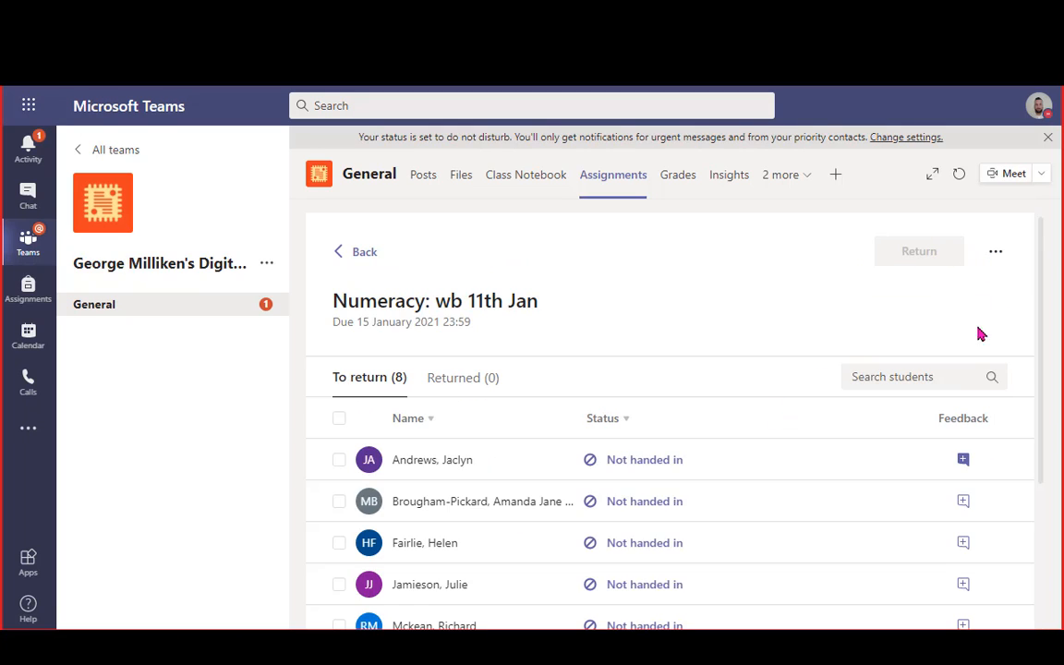
left_click(996, 252)
left_click(929, 312)
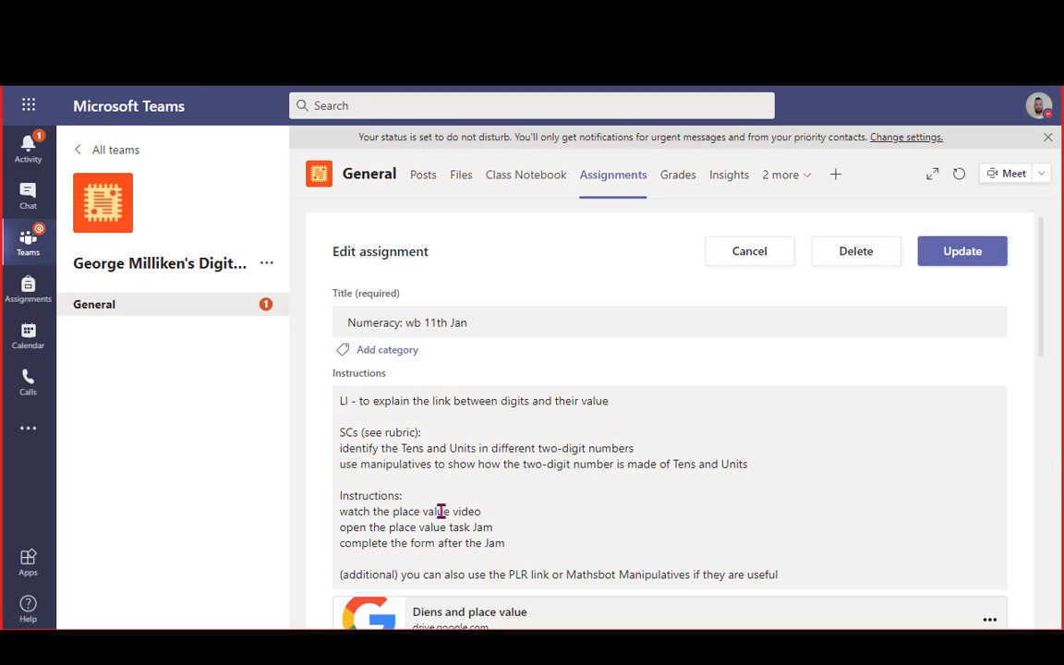
left_click(484, 526)
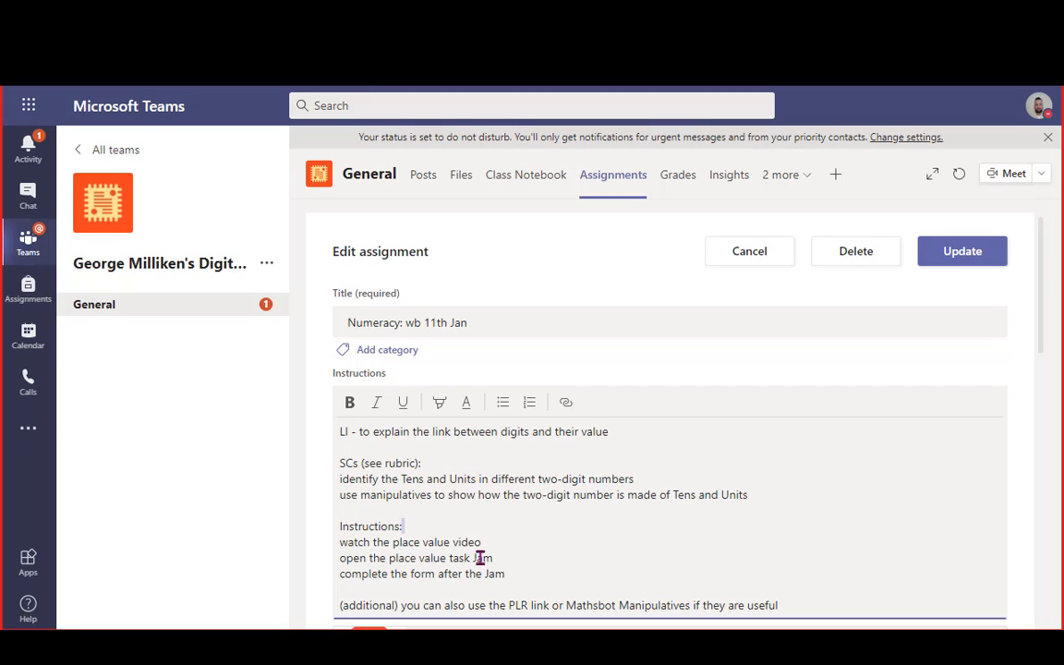
double_click(480, 558)
type("One")
double_click(496, 573)
type("O")
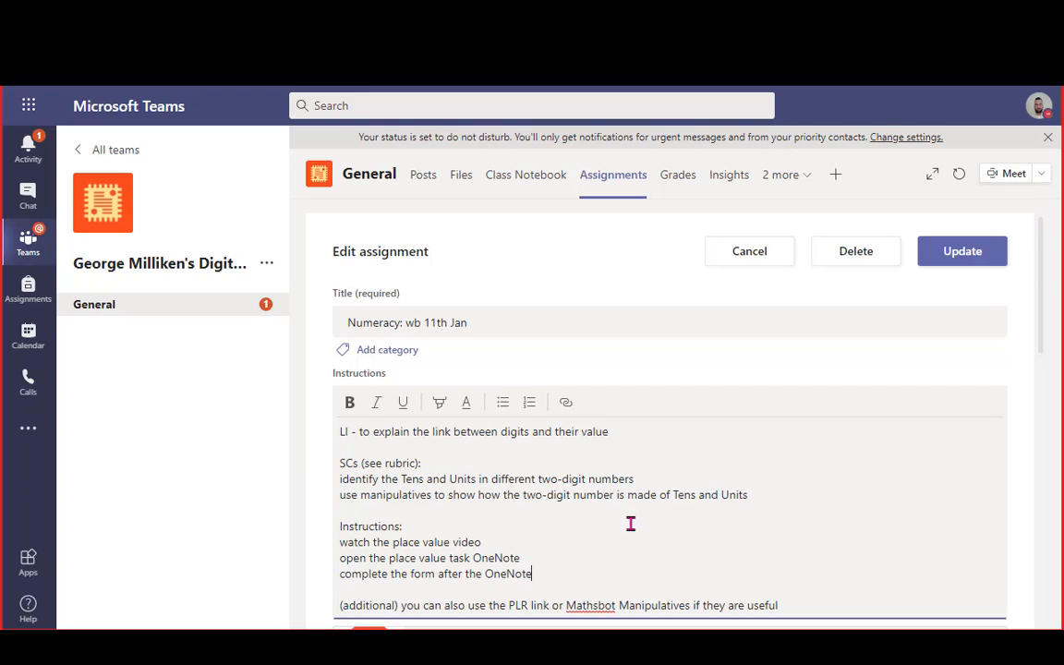
Replace "Units" with "Ones" in both success criteria of the Numeracy instructions.
double_click(461, 482)
type("Ones")
double_click(735, 495)
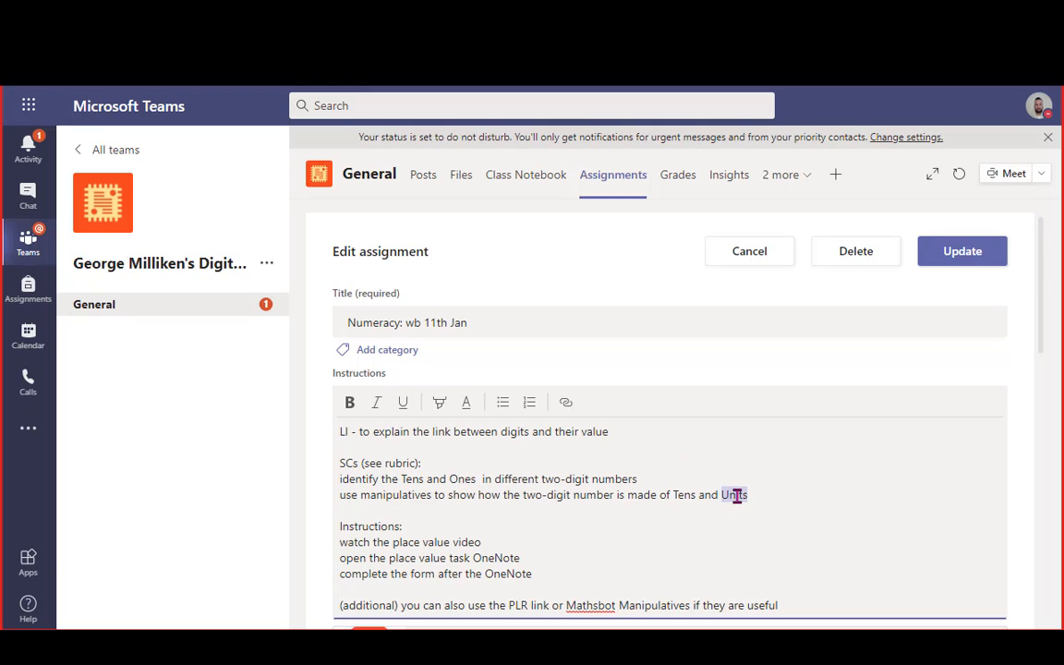
type("One")
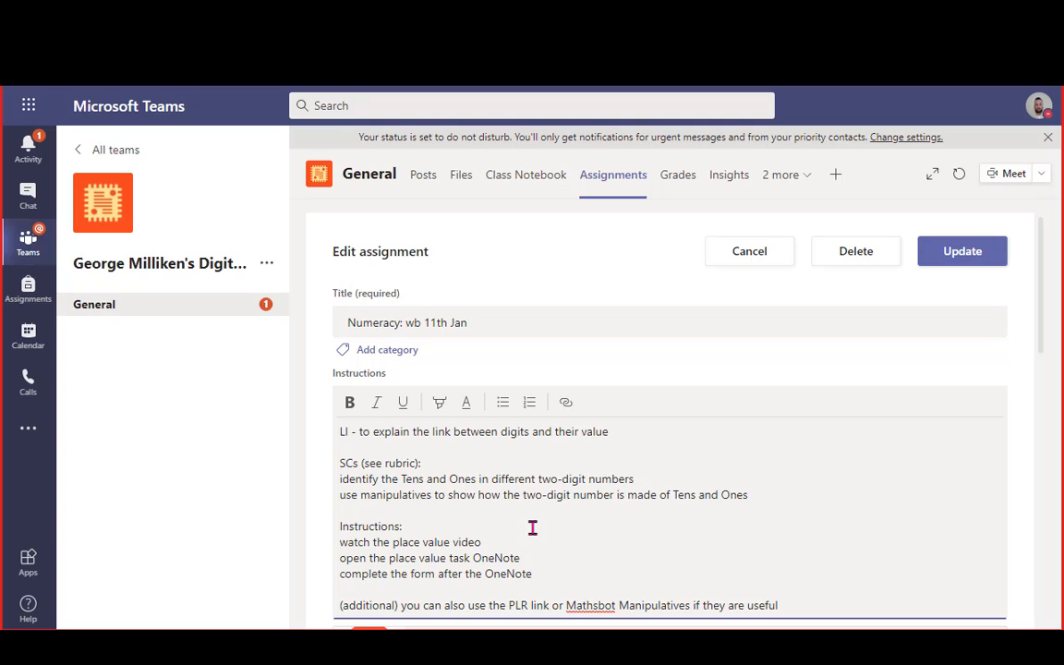
key("BackSpace")
Look through the resources attached to the Numeracy assignment and open the "Diens and place value" link.
scroll(554, 443, "down", 1)
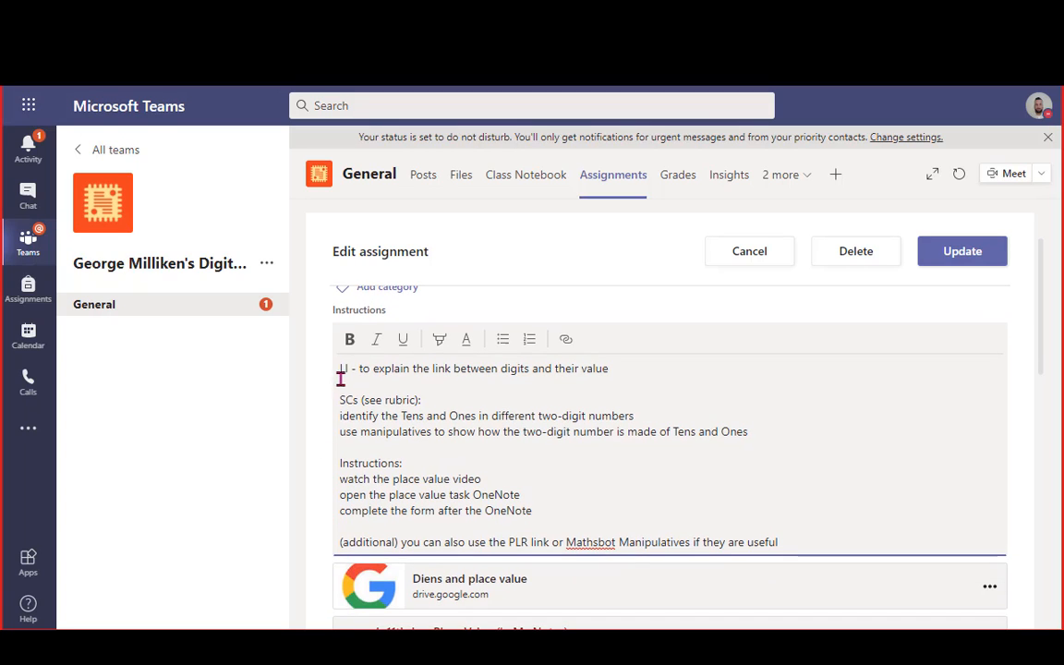
scroll(453, 471, "down", 1)
scroll(443, 462, "down", 1)
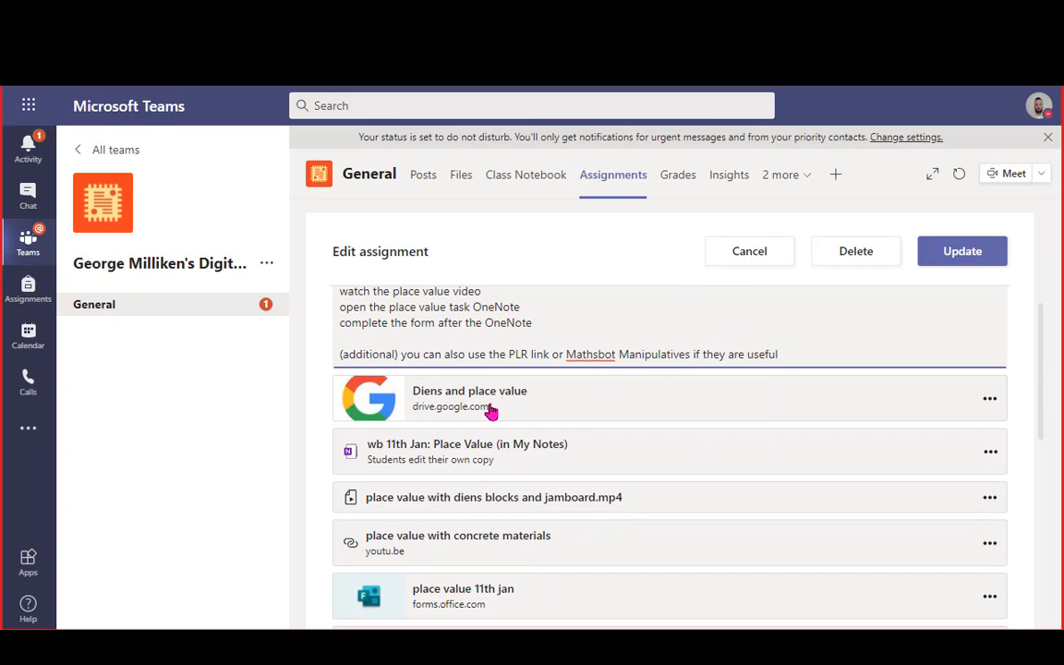
scroll(508, 402, "down", 1)
left_click(525, 395)
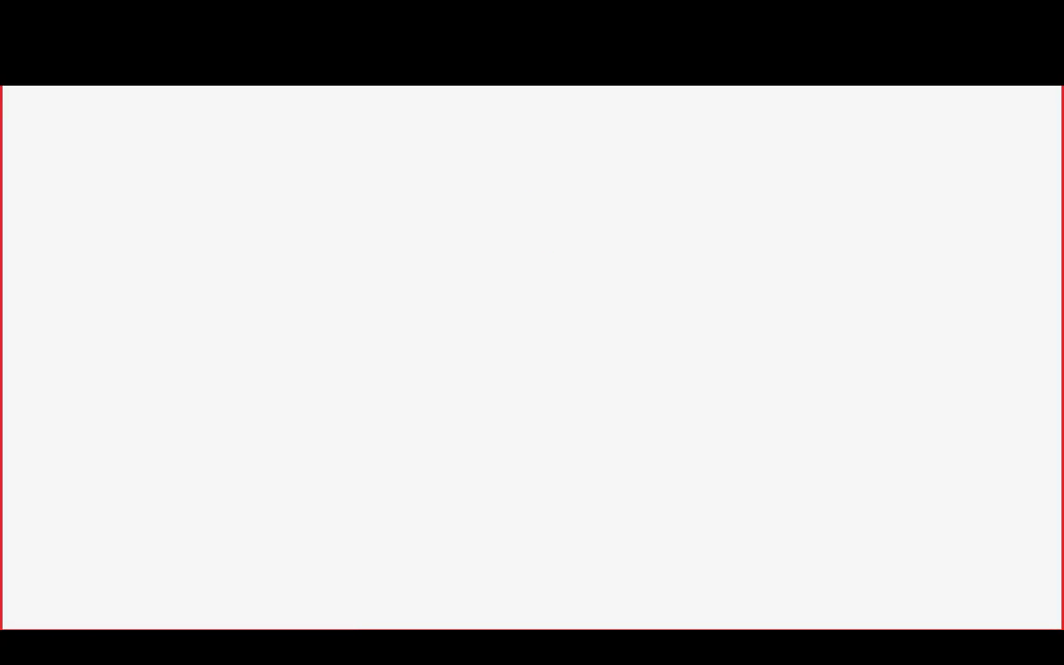